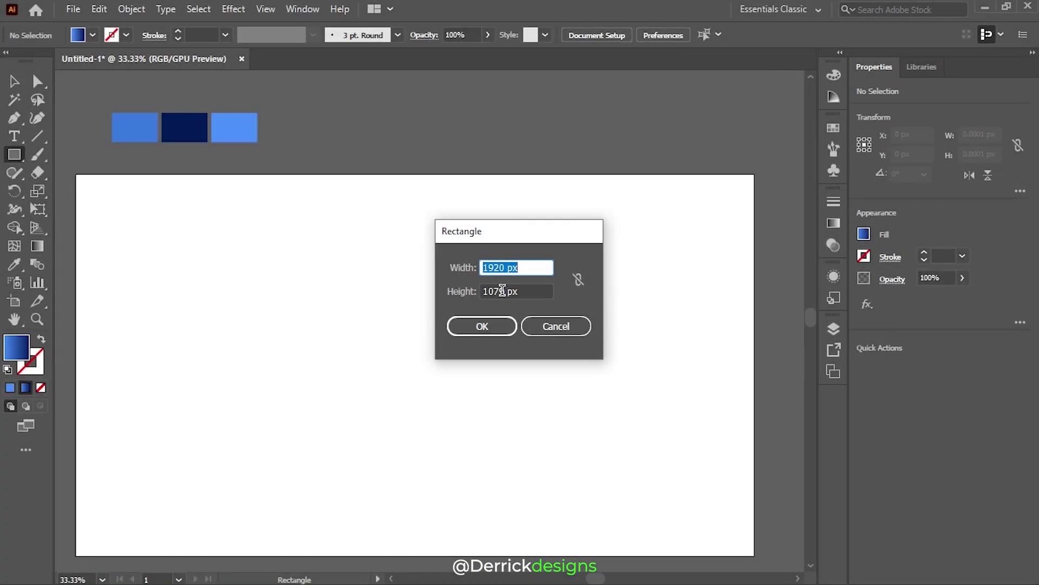
- Create the gradient background rectangle at 1920 × 1080 px, setting the height to 1080
click(502, 291)
drag(505, 291, 495, 290)
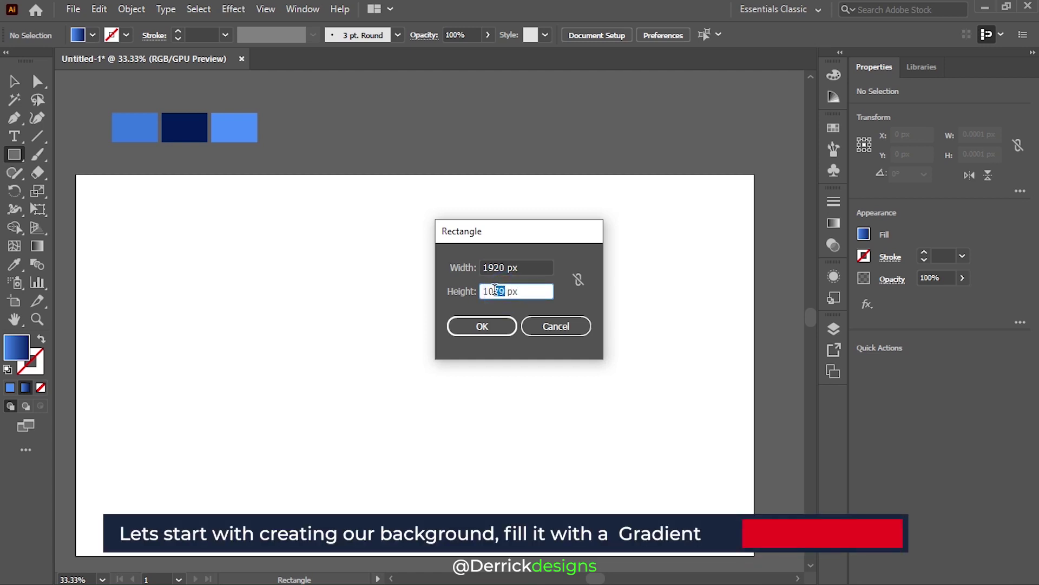
text(80)
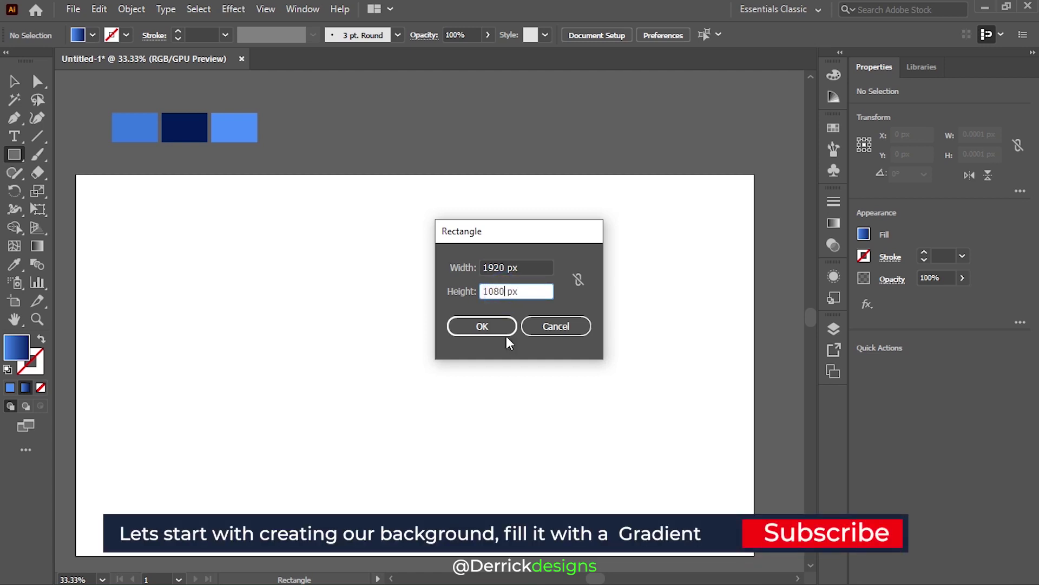
click(506, 324)
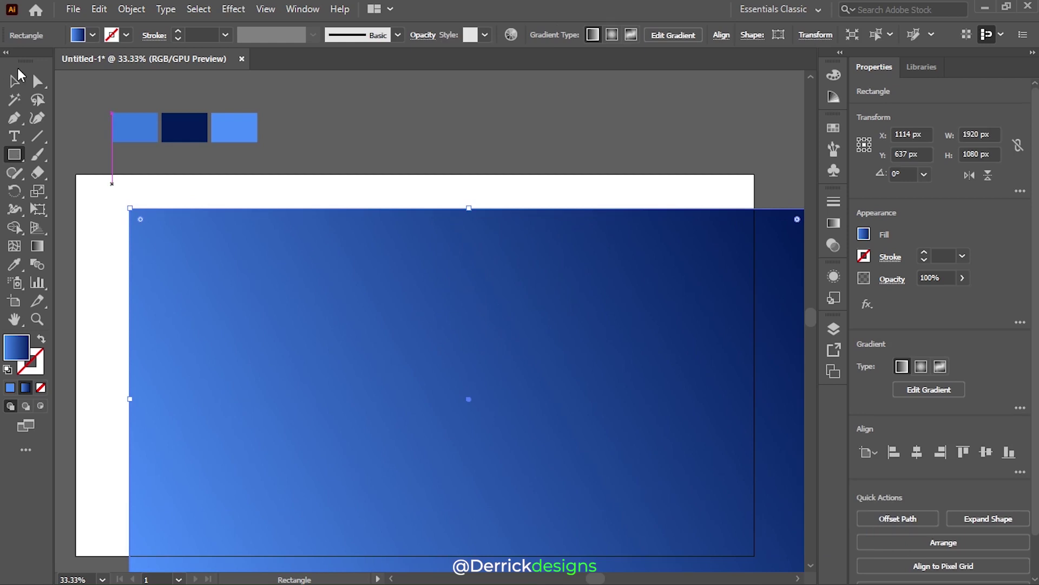
- Move the rectangle onto the artboard and give the gradient's start stop the light-blue swatch
click(15, 80)
drag(407, 364, 379, 348)
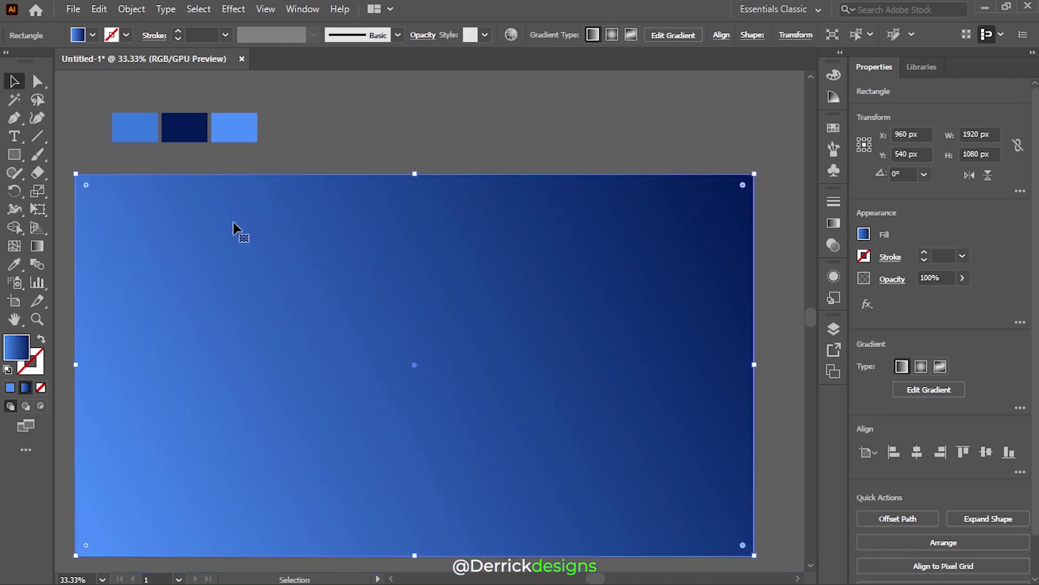
click(41, 243)
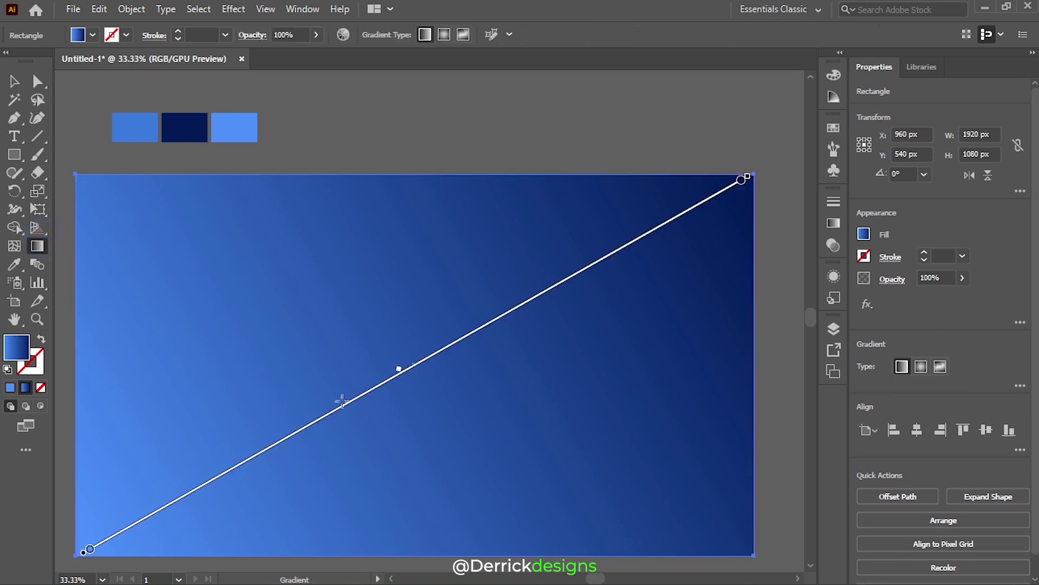
drag(98, 513, 724, 270)
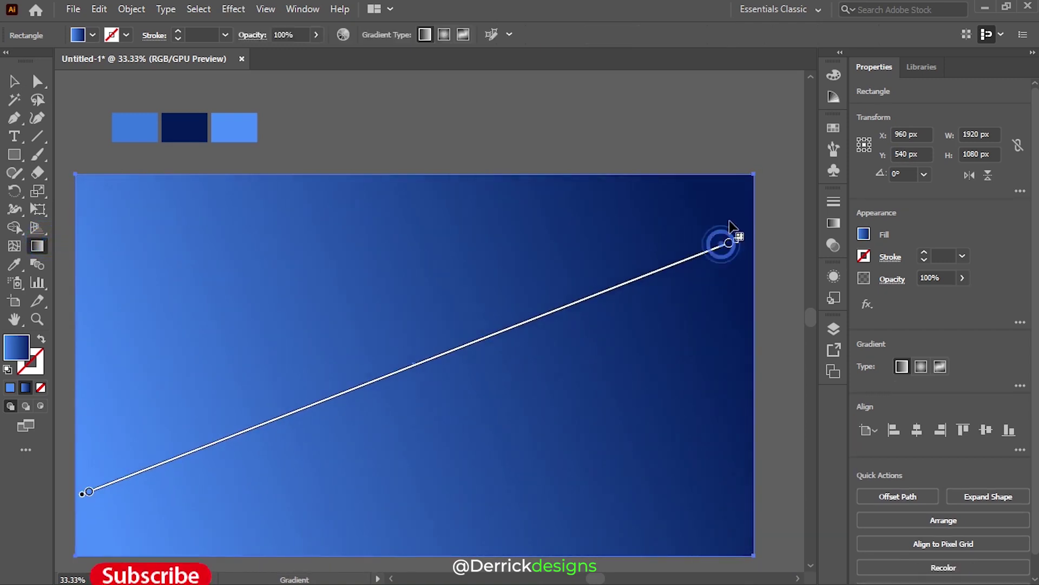
drag(716, 247, 734, 240)
double_click(735, 240)
click(541, 344)
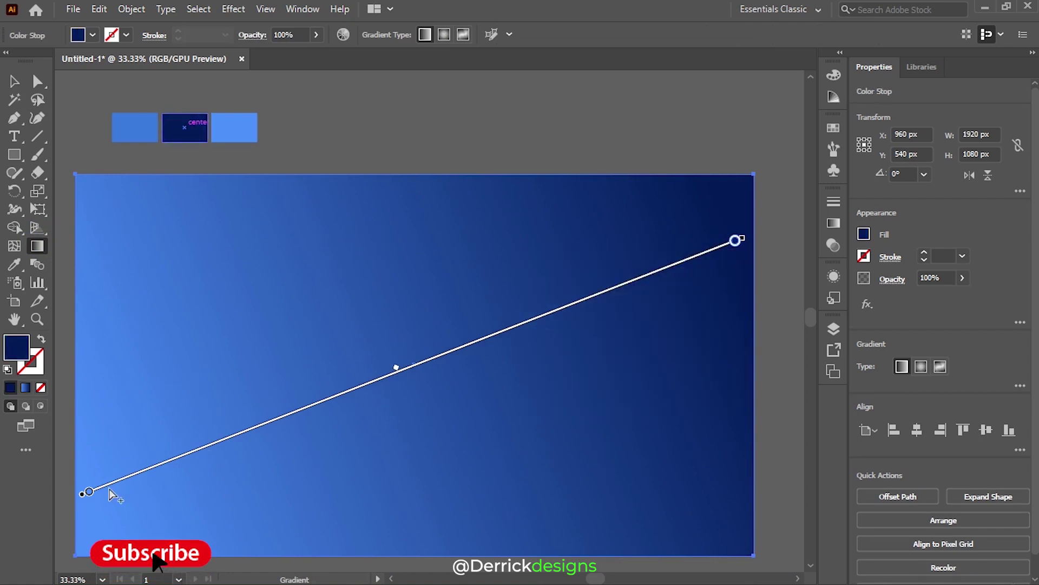
click(240, 124)
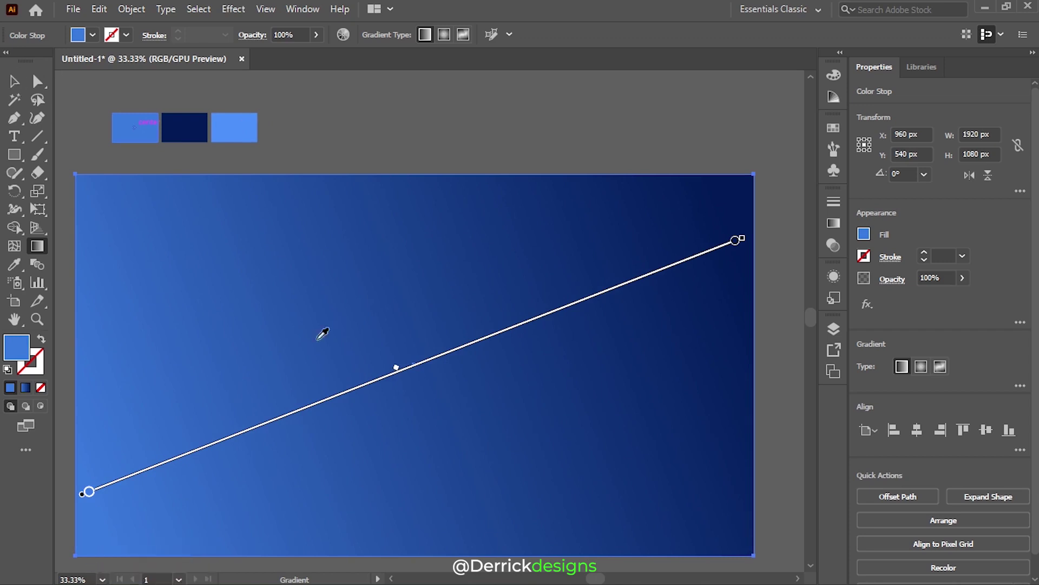
- Run the gradient from the bottom-left to the top-right corner and lock the rectangle
drag(742, 239, 752, 235)
click(14, 82)
click(37, 246)
mouse_move(88, 555)
mouse_down()
mouse_move(429, 380)
mouse_move(739, 193)
mouse_up()
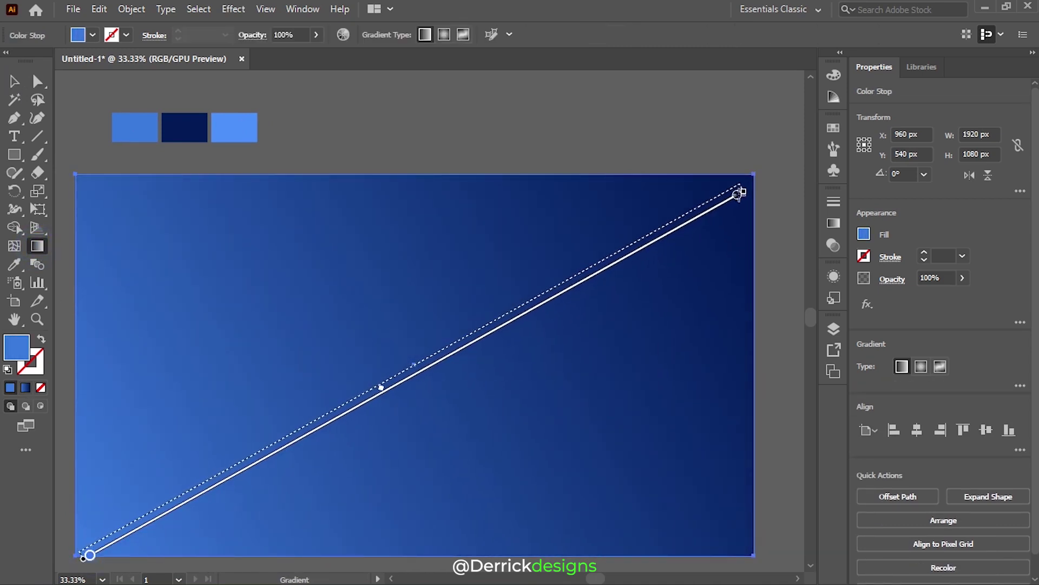
drag(739, 193, 749, 176)
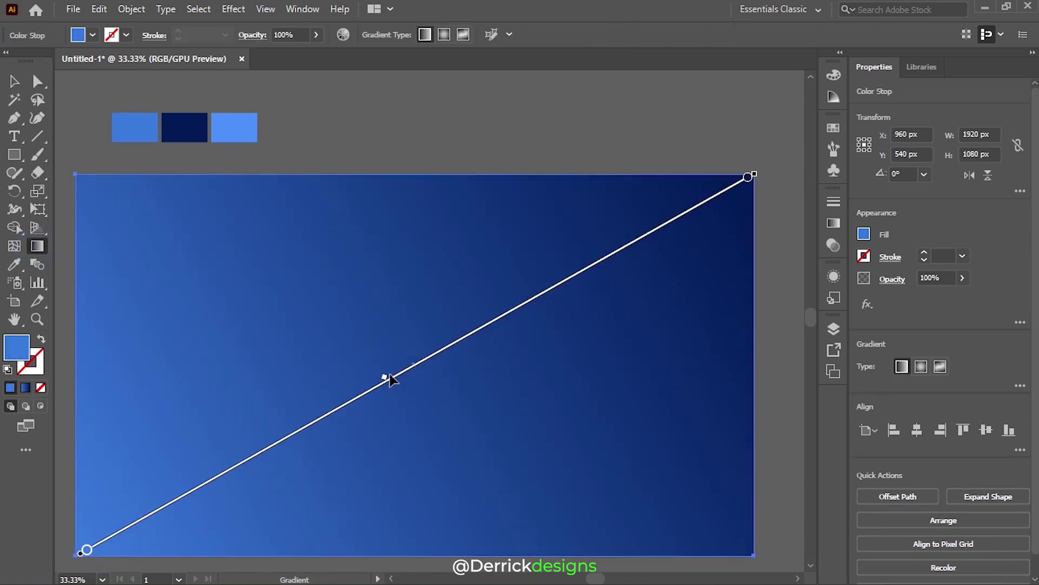
key(v)
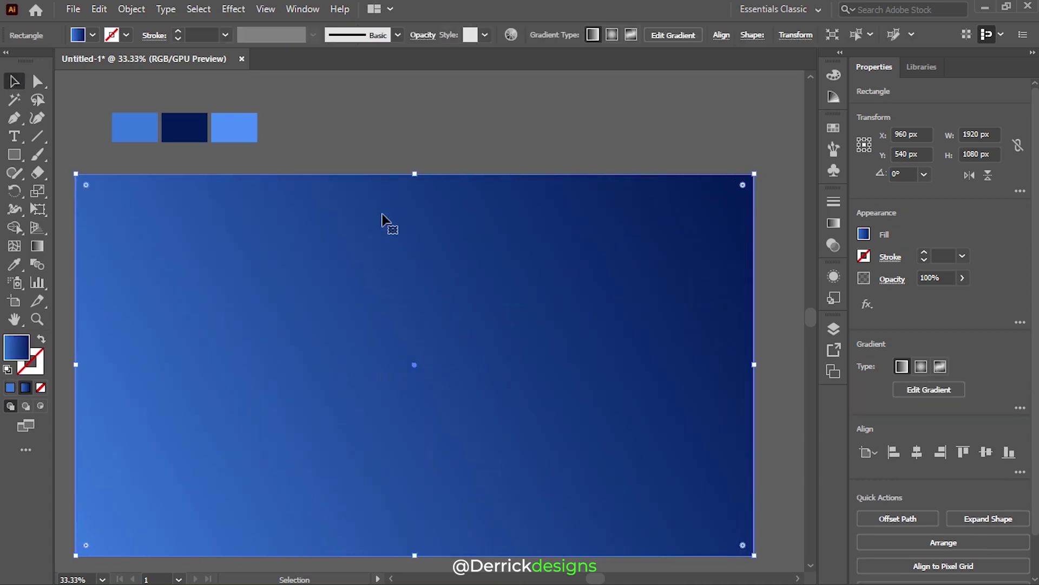
click(834, 329)
click(612, 155)
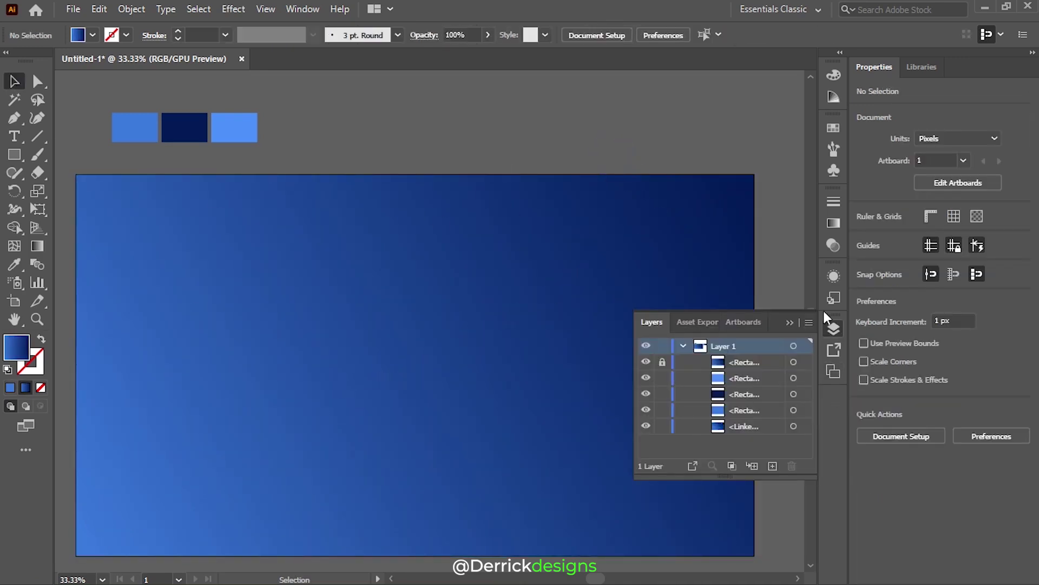
- Close the Layers panel and draw a 126 × 126 px circle left of the artboard centre
click(787, 322)
click(540, 149)
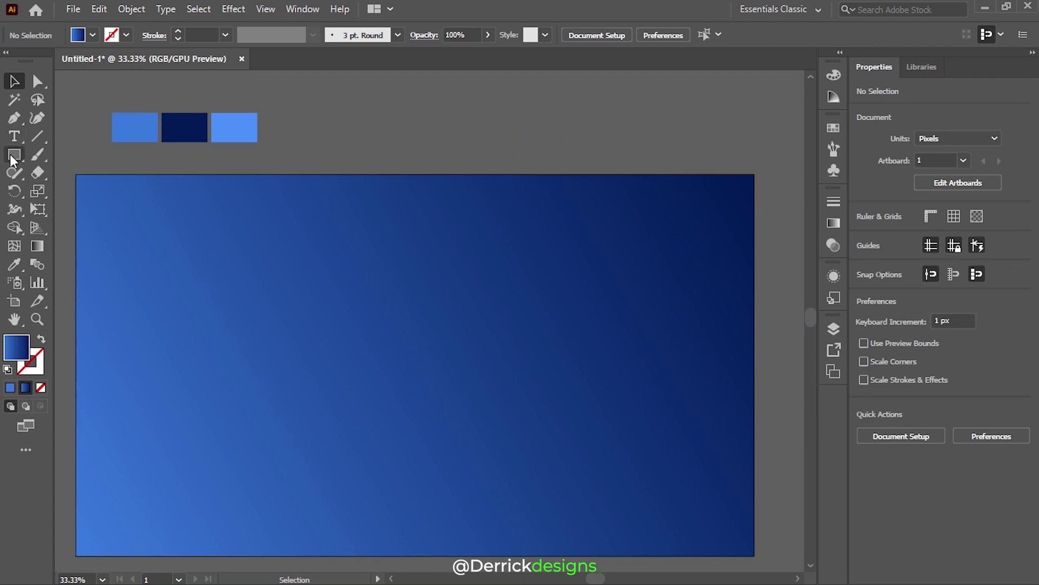
drag(14, 158, 65, 188)
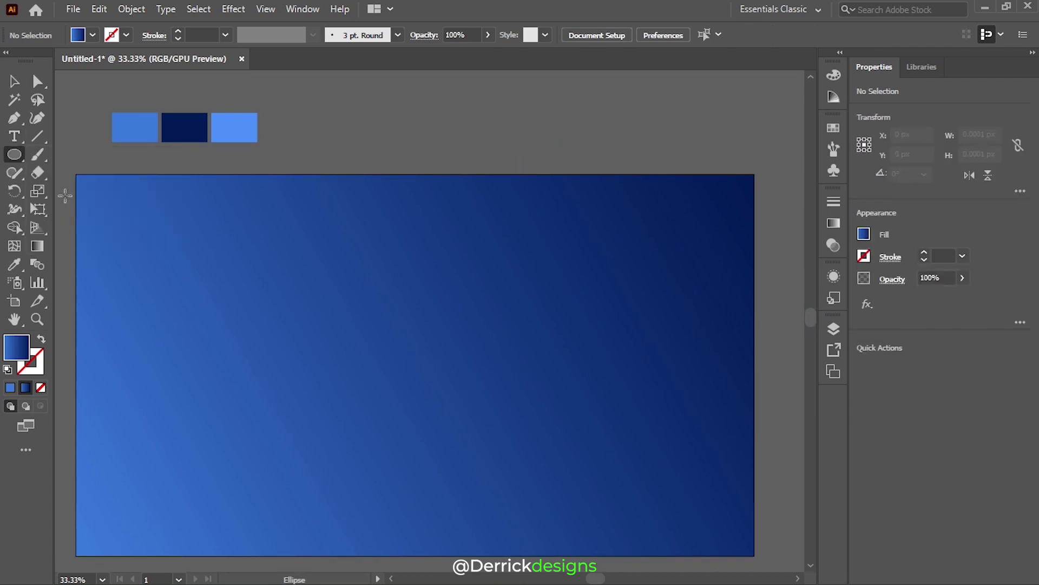
mouse_move(303, 341)
mouse_down()
mouse_move(375, 413)
mouse_move(348, 370)
mouse_up()
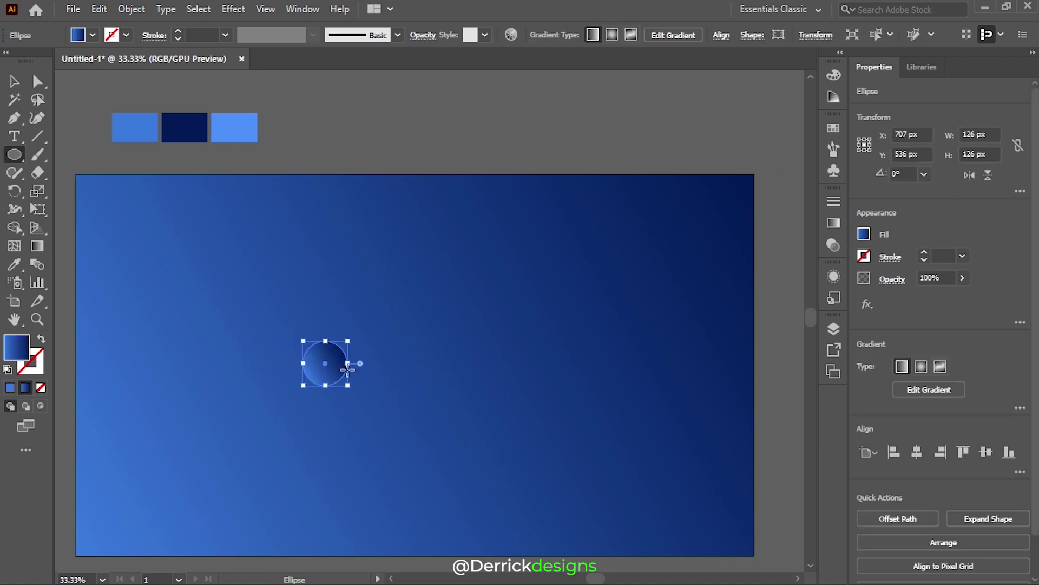
- Remove the circle's fill and give it a 2 pt light-blue stroke
click(42, 389)
click(37, 371)
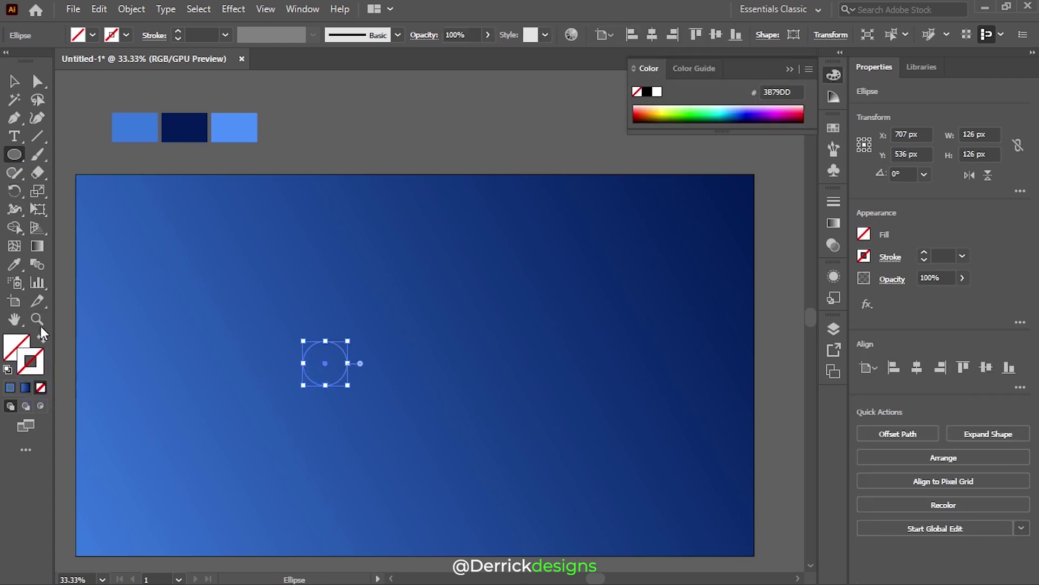
click(14, 263)
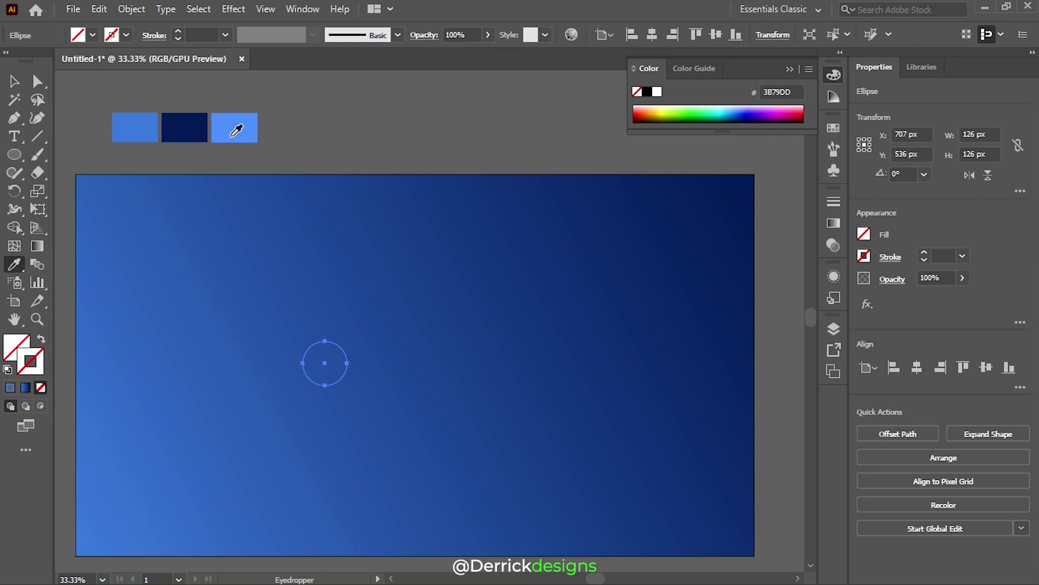
click(237, 130)
click(42, 340)
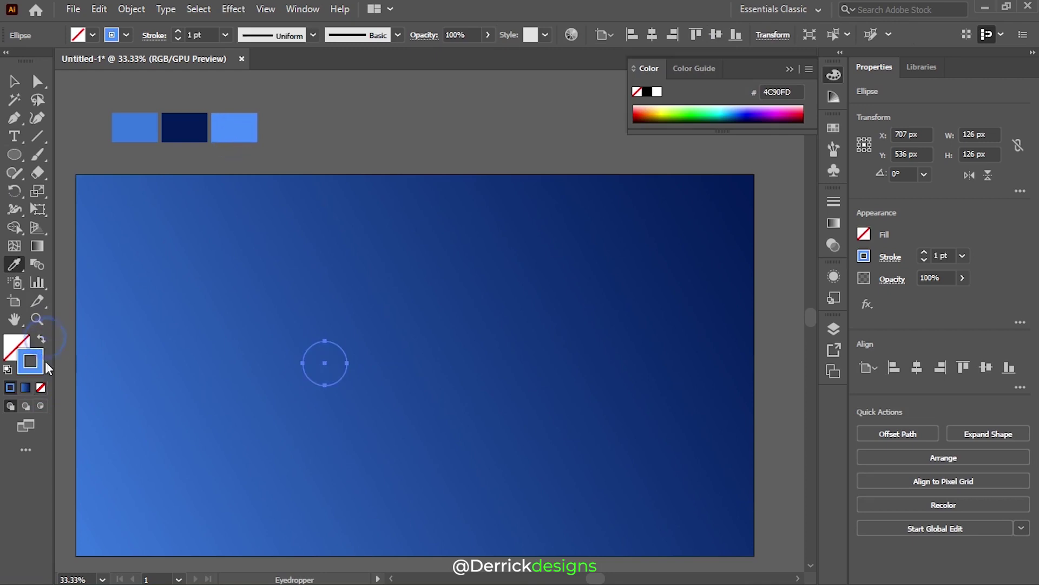
click(178, 32)
- Reselect the ring and switch to the Direct Selection tool
click(14, 81)
click(370, 168)
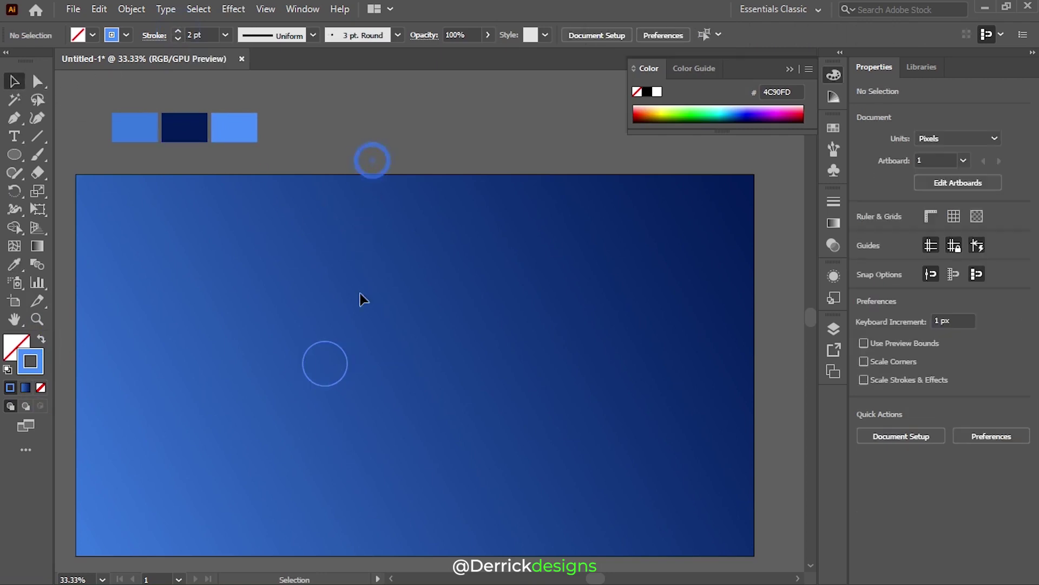
click(347, 373)
key(a)
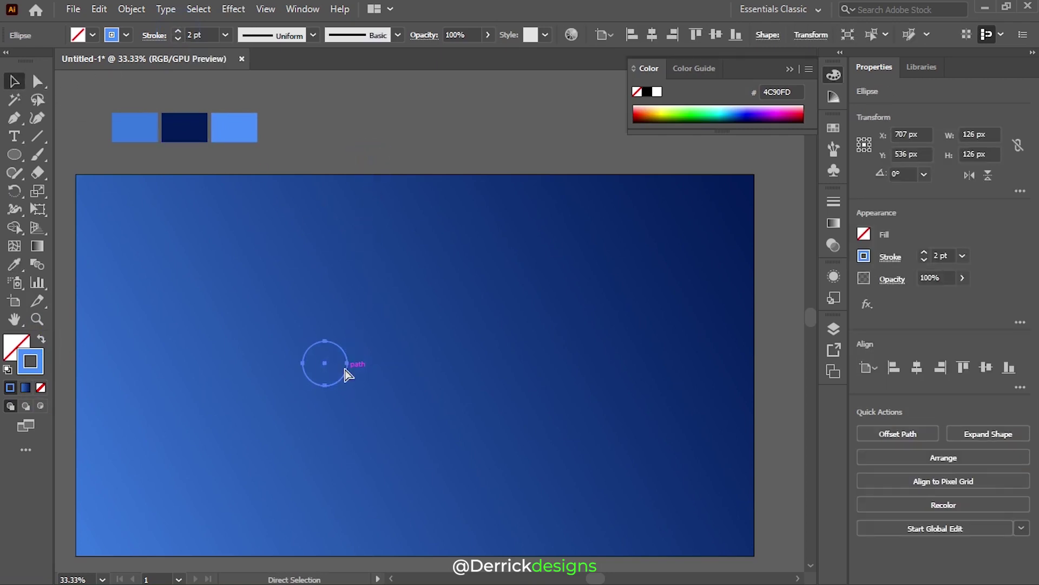
key(ctrl)
key(ctrl)
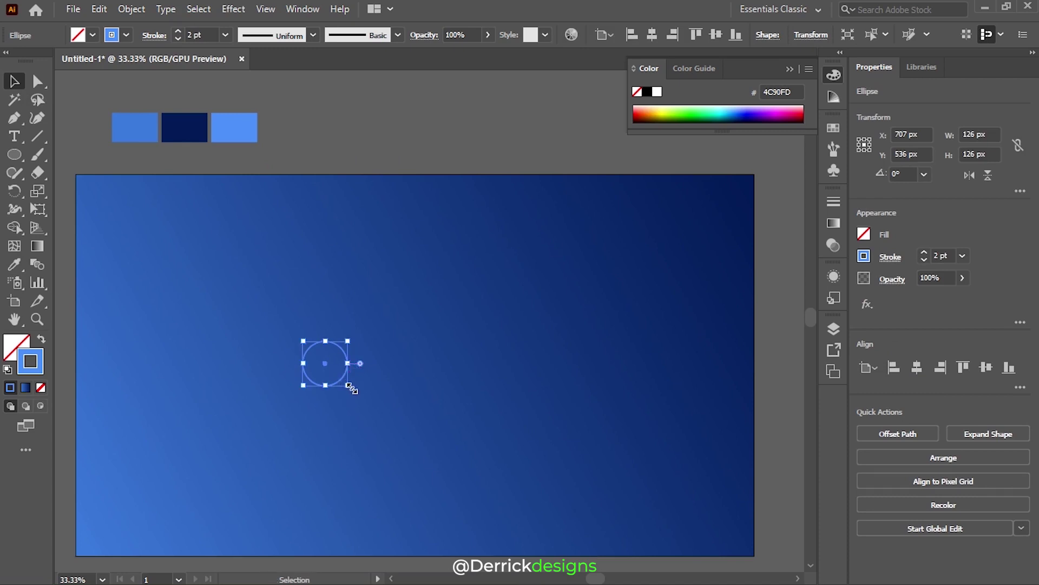
- Scale a 574 px copy of the circle from its centre and align both circles horizontally
drag(352, 389, 428, 468)
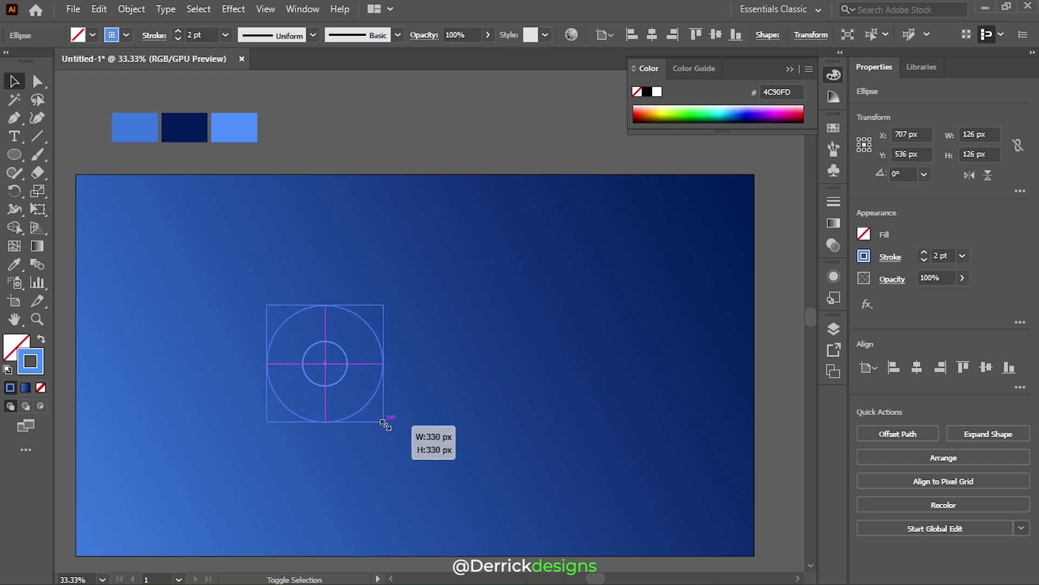
drag(428, 466, 428, 466)
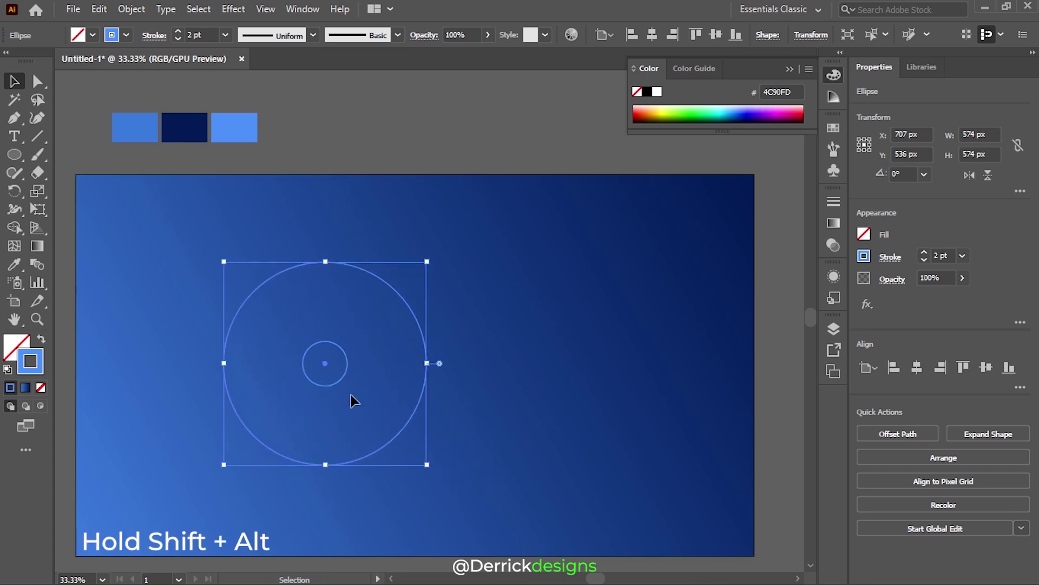
click(346, 357)
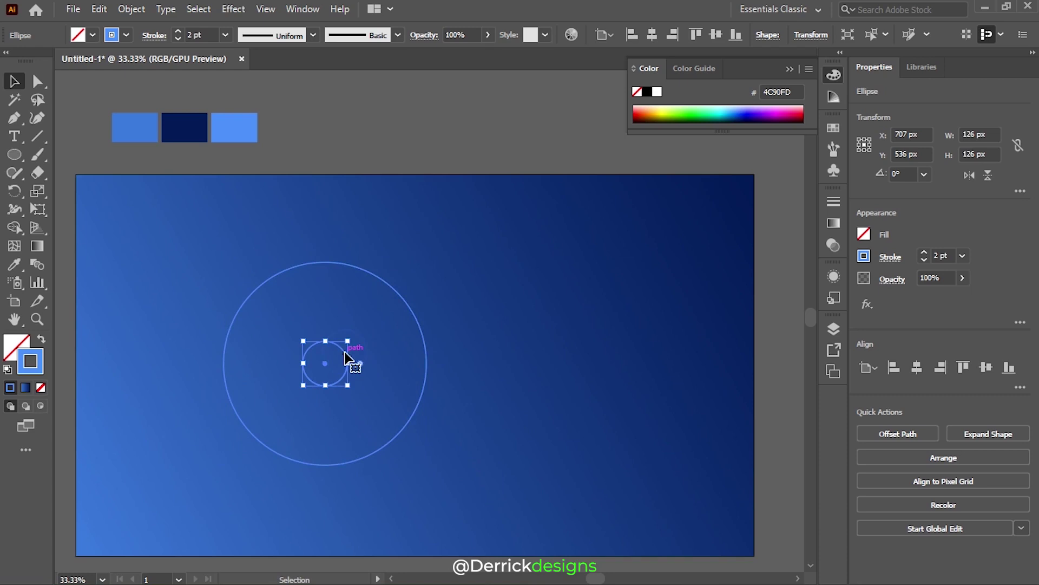
shift+click(366, 271)
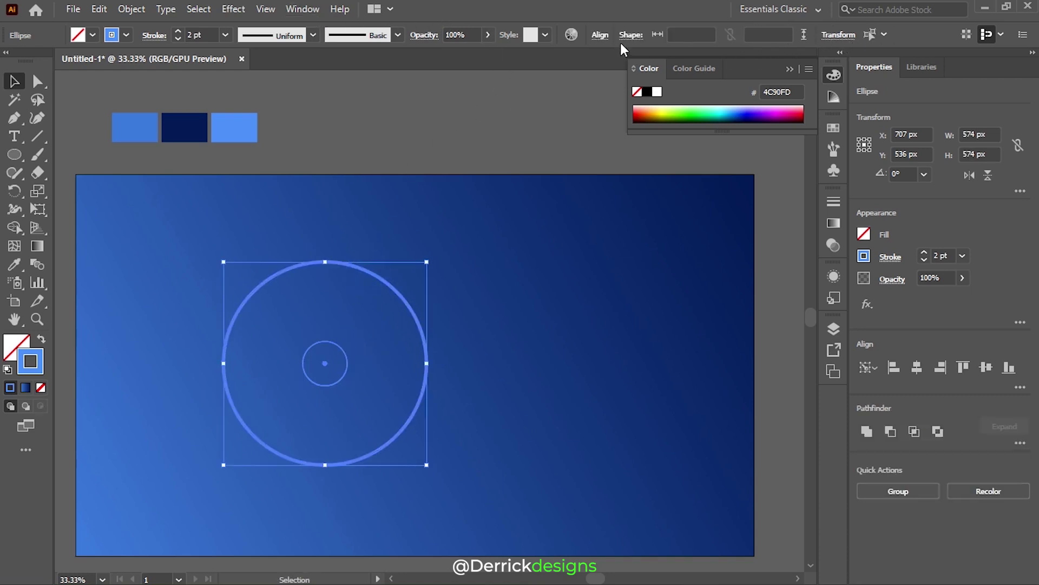
click(601, 35)
click(475, 78)
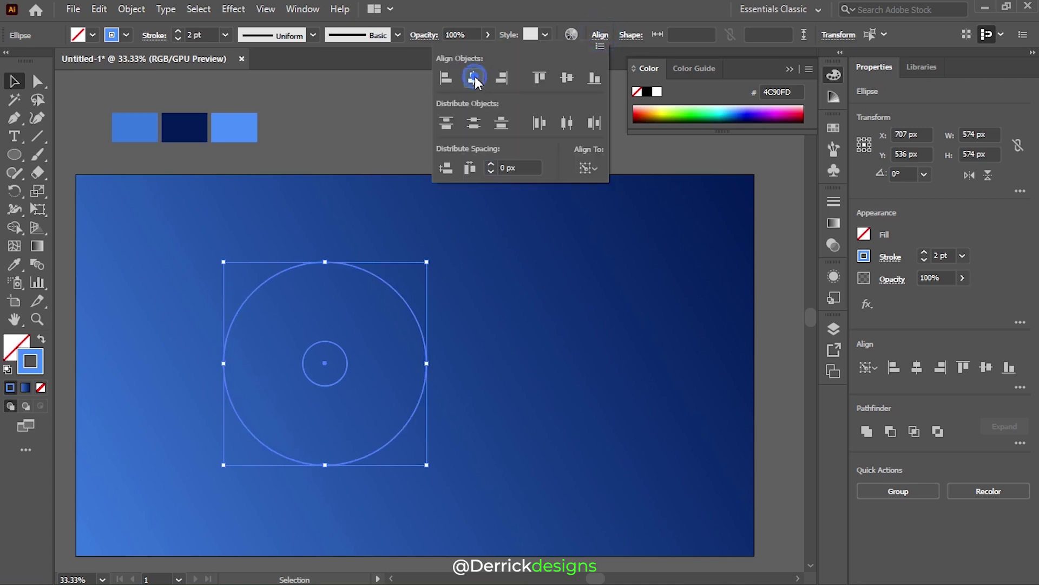
click(325, 126)
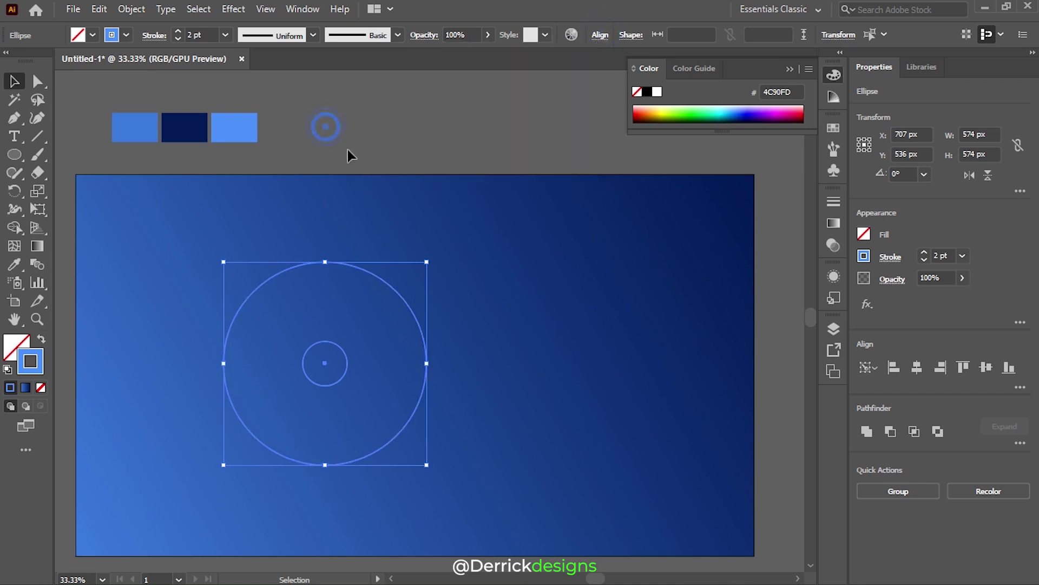
click(433, 130)
- Reselect both circles and centre them on each other again
drag(336, 385, 335, 385)
click(425, 386)
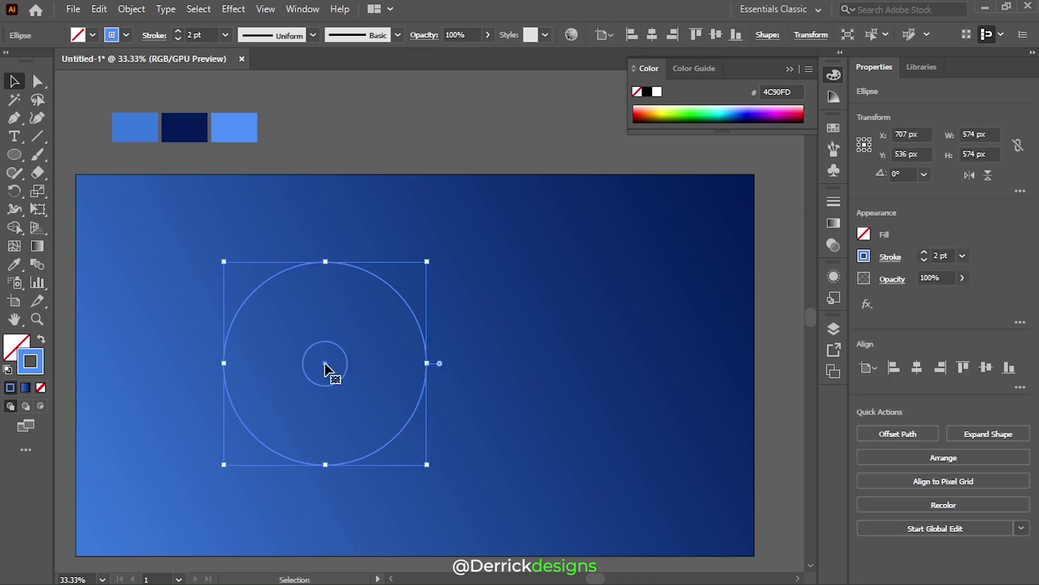
click(408, 264)
key(ctrl+a)
click(599, 35)
click(477, 79)
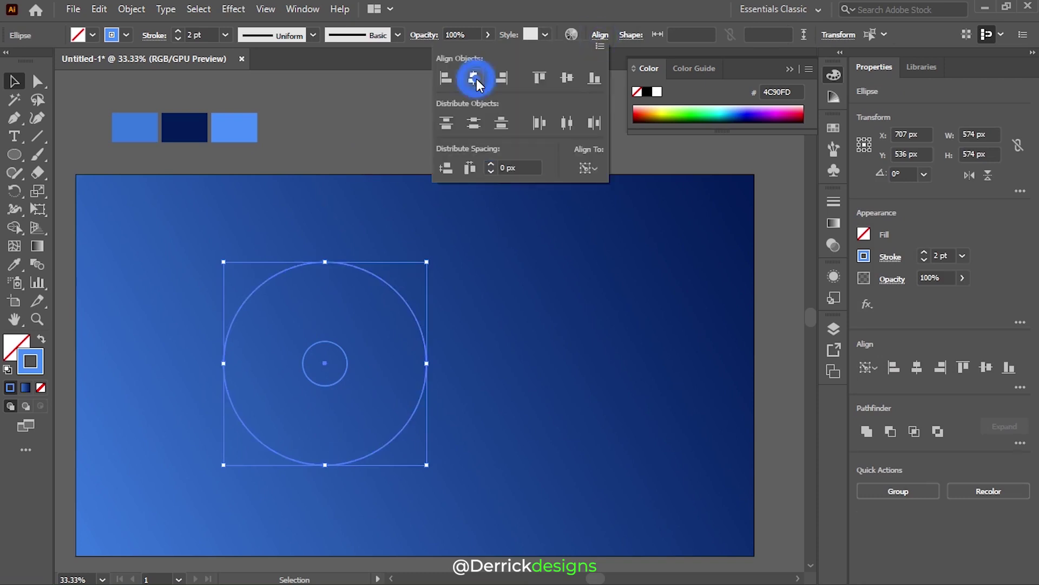
click(575, 292)
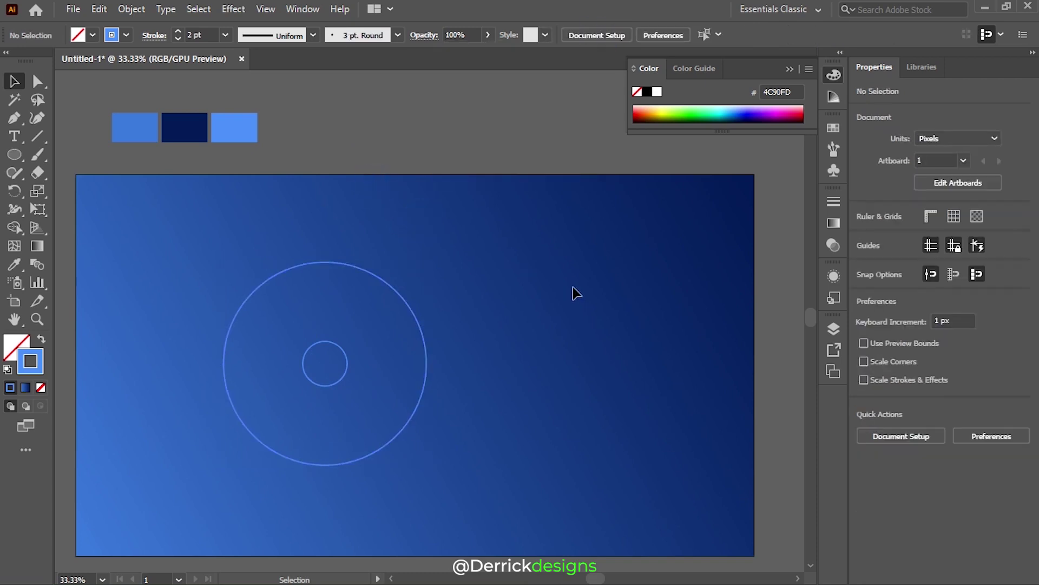
- Select the large outer ring on its own
click(345, 357)
drag(329, 365, 328, 368)
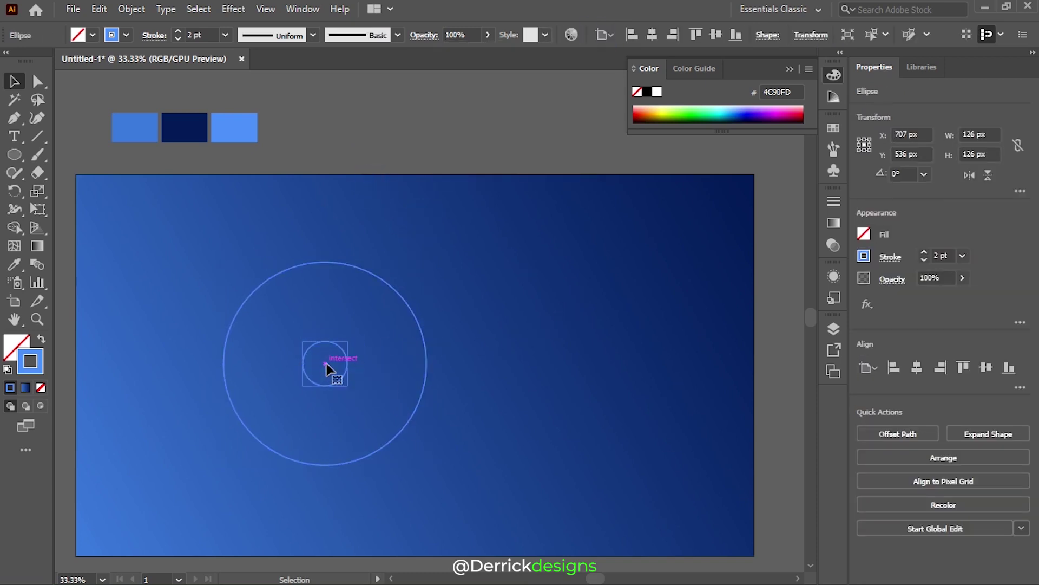
click(390, 285)
click(346, 355)
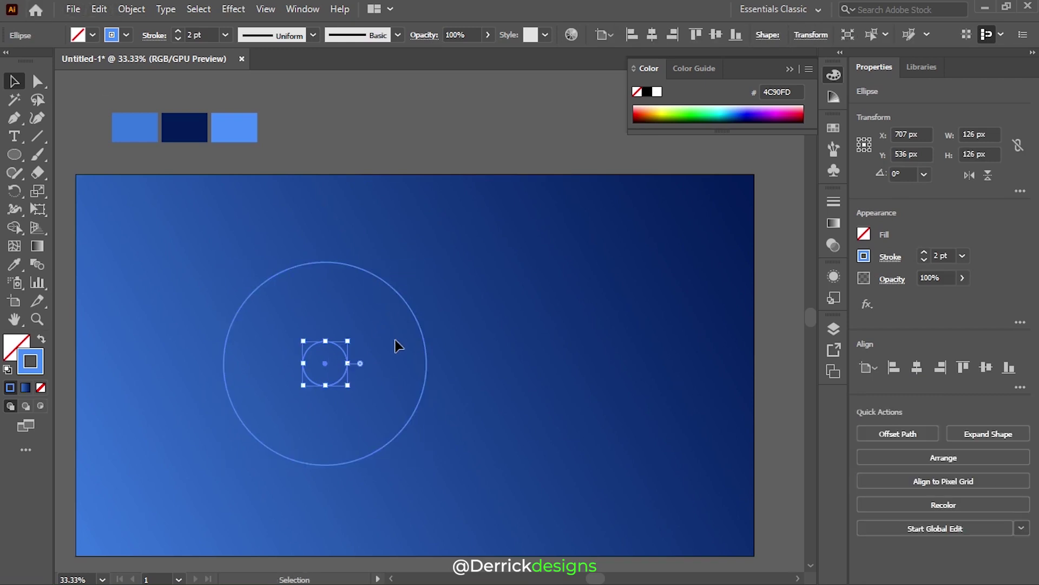
click(422, 332)
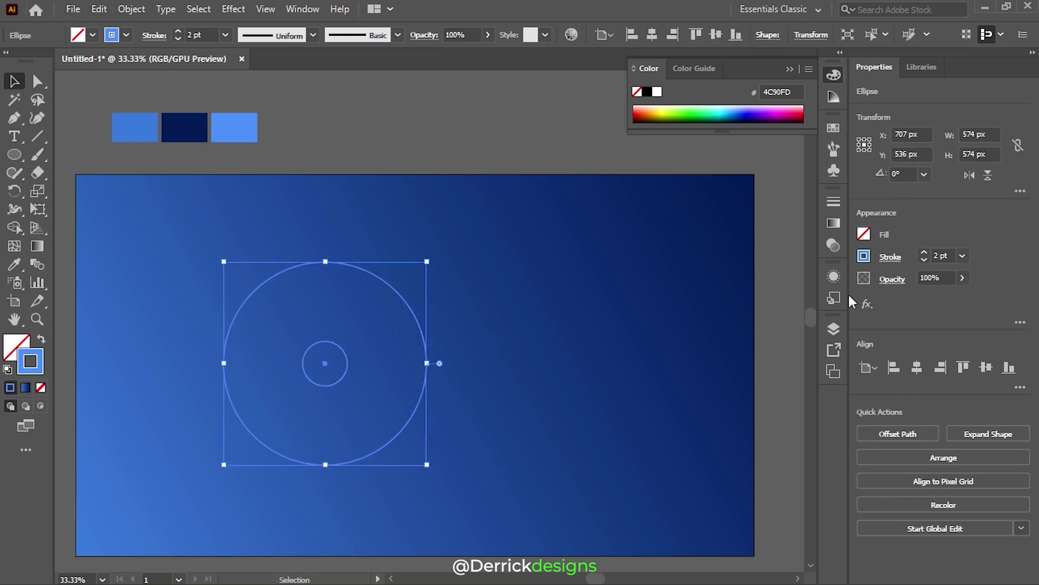
click(834, 201)
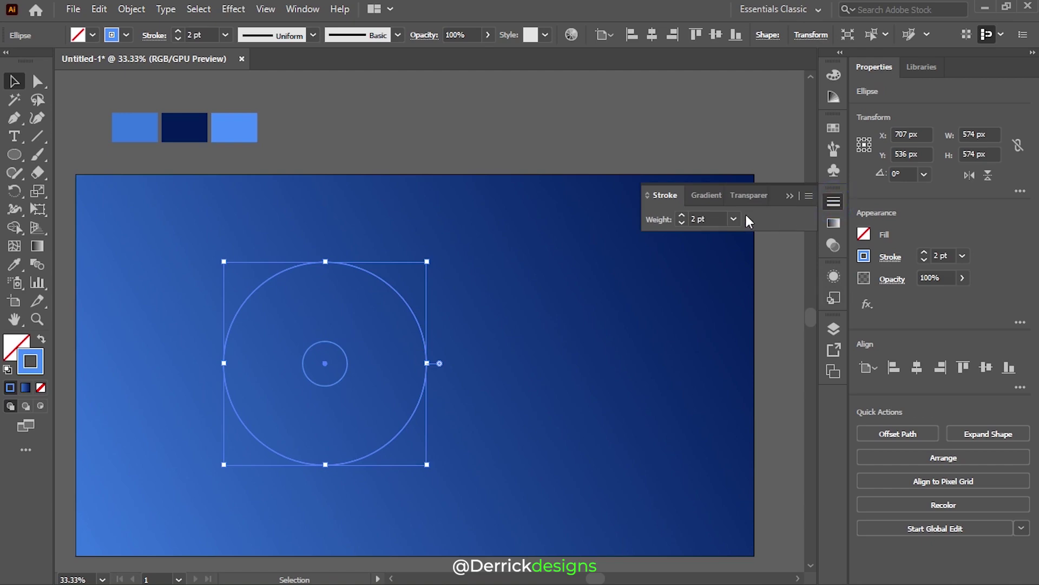
- Set the large ring's opacity to 50% in the Transparency panel
click(759, 198)
click(796, 220)
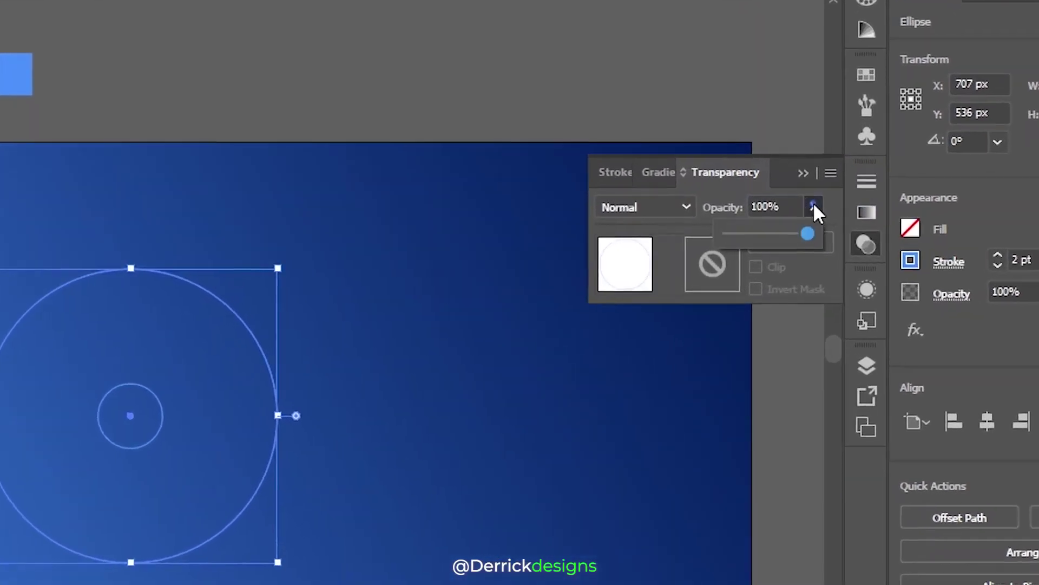
drag(818, 232, 768, 244)
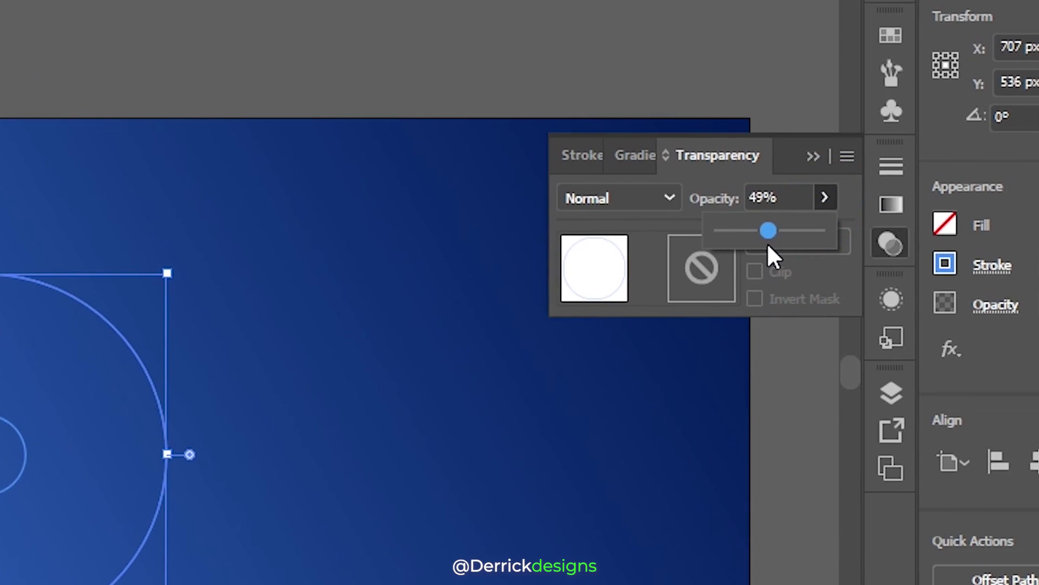
click(773, 196)
text(50)
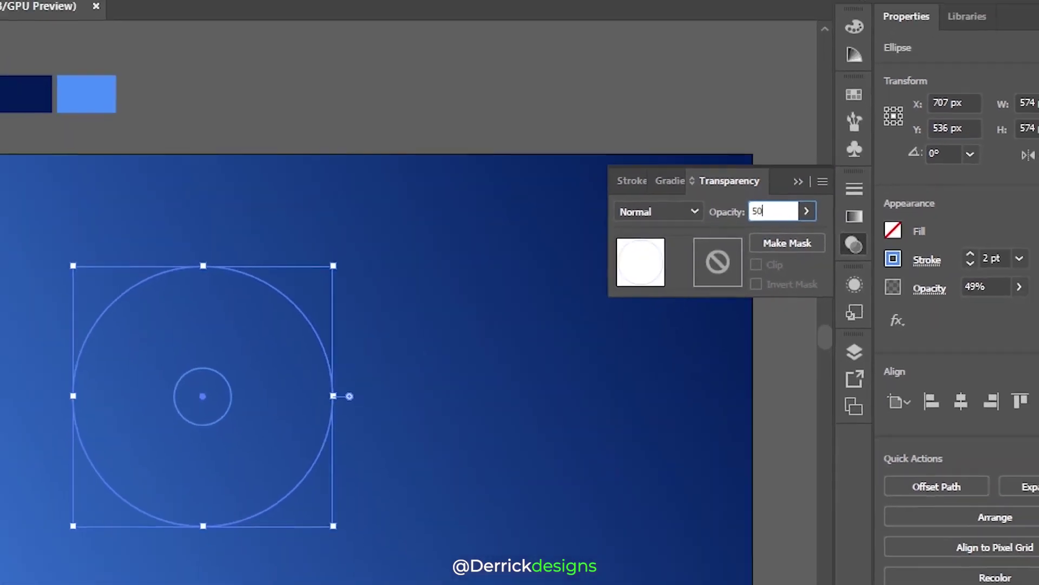
click(762, 135)
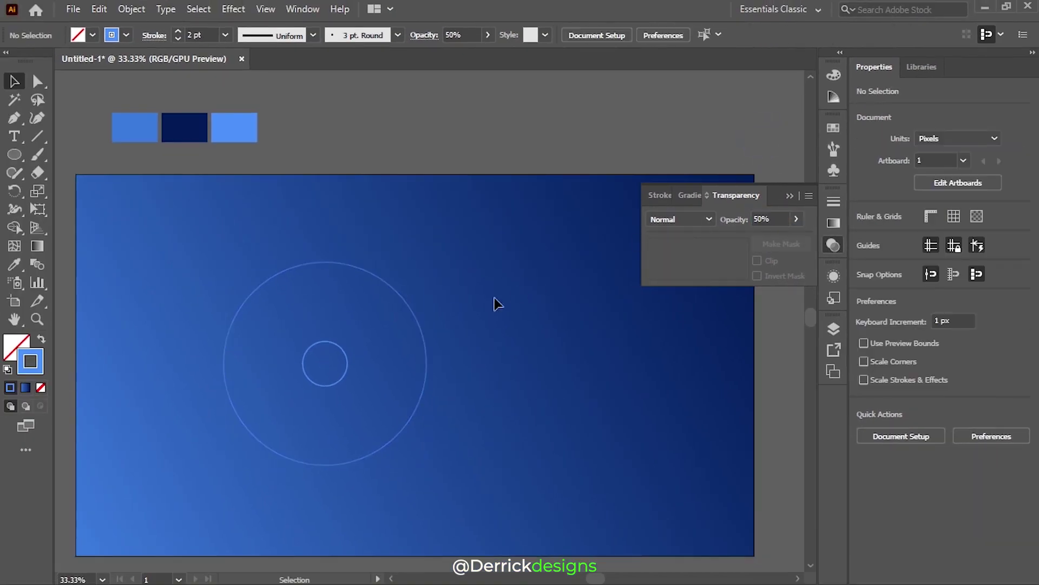
shift+click(346, 374)
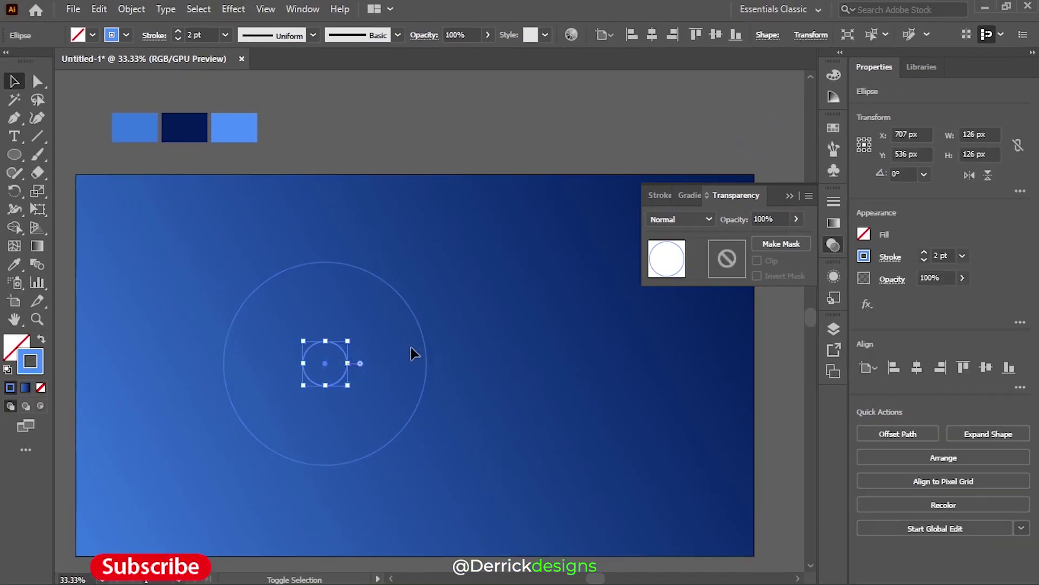
- Select both circles and apply Object > Blend > Make
shift+click(425, 338)
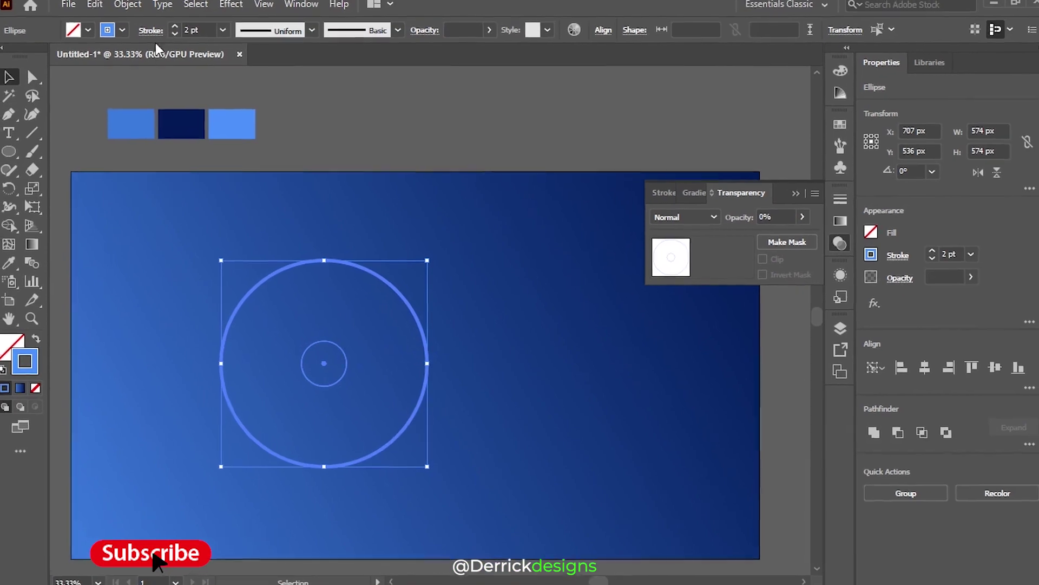
click(131, 9)
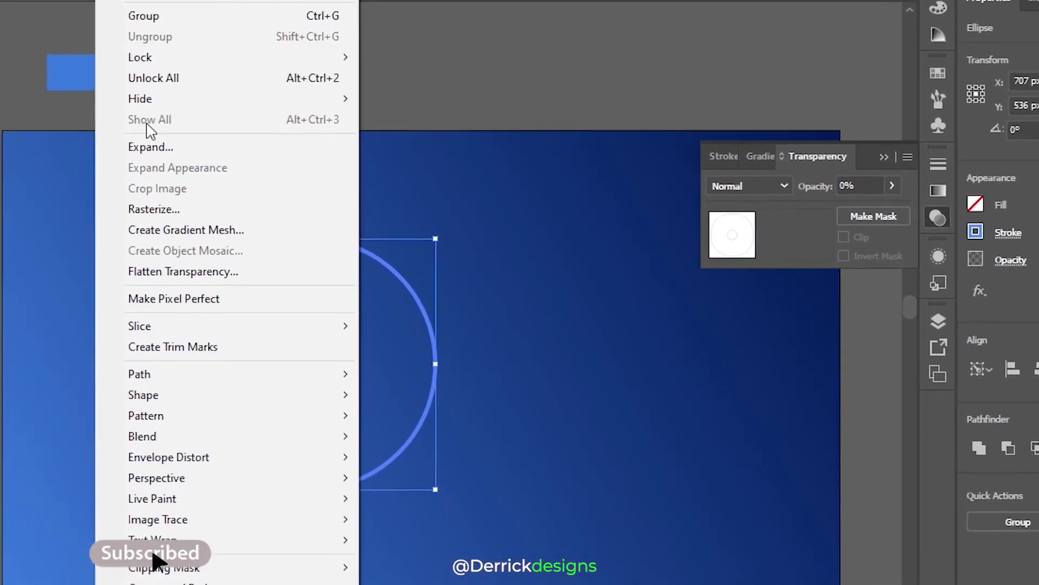
mouse_move(124, 441)
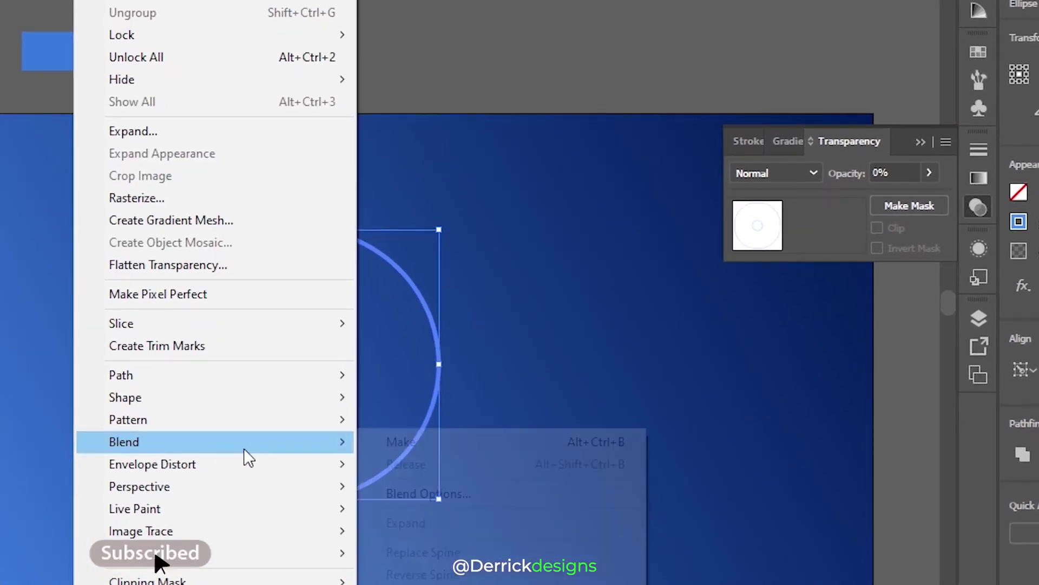
click(403, 449)
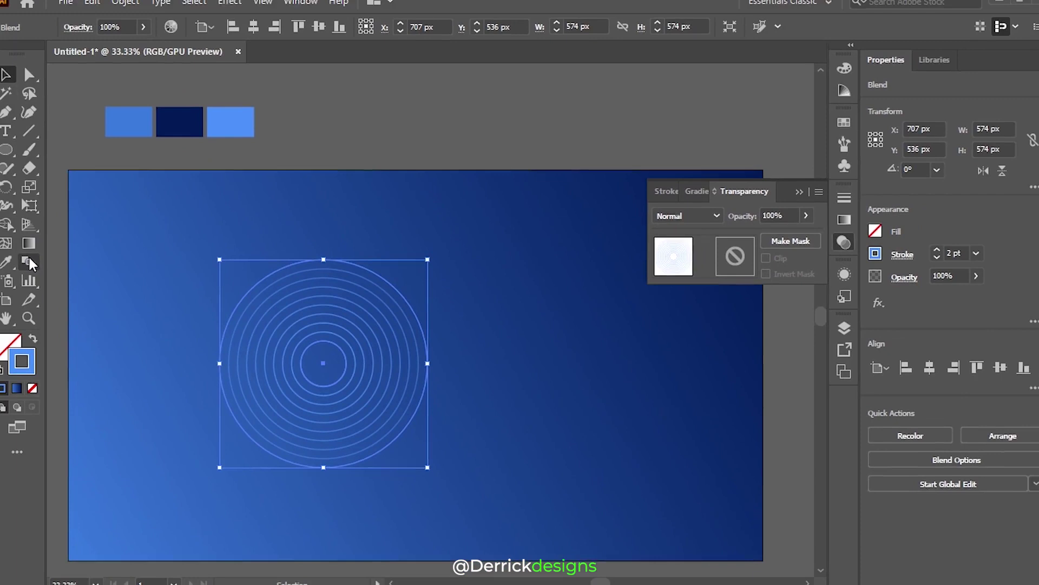
click(29, 262)
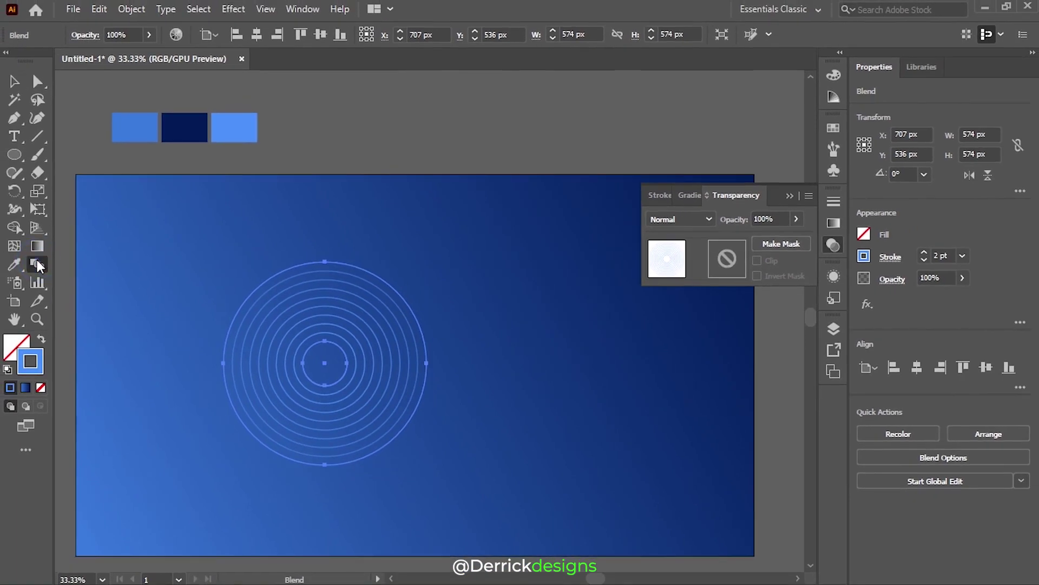
- Set the ring blend to 10 specified steps with Preview on
double_click(37, 262)
click(520, 279)
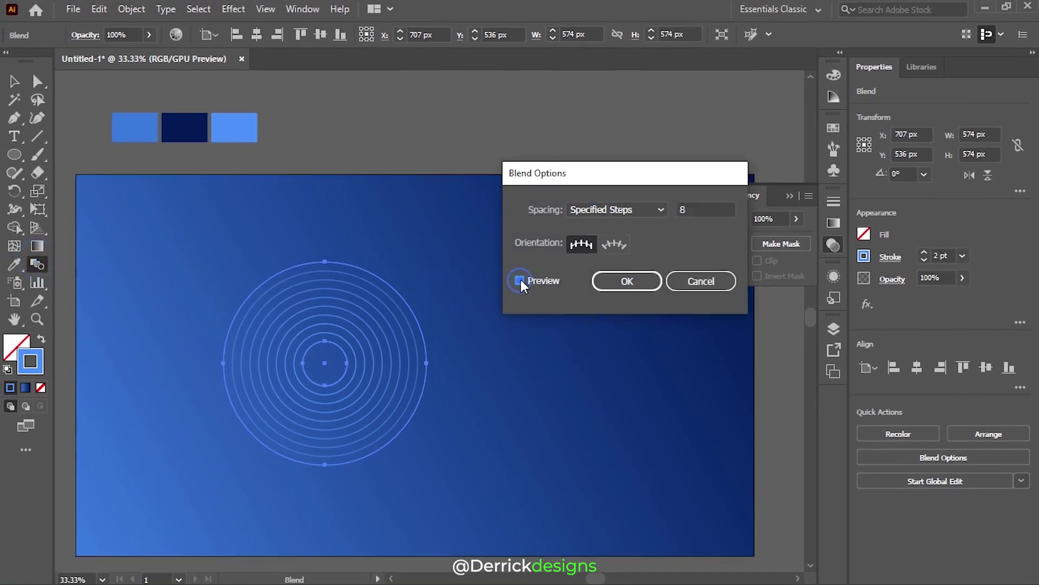
double_click(699, 209)
text(10)
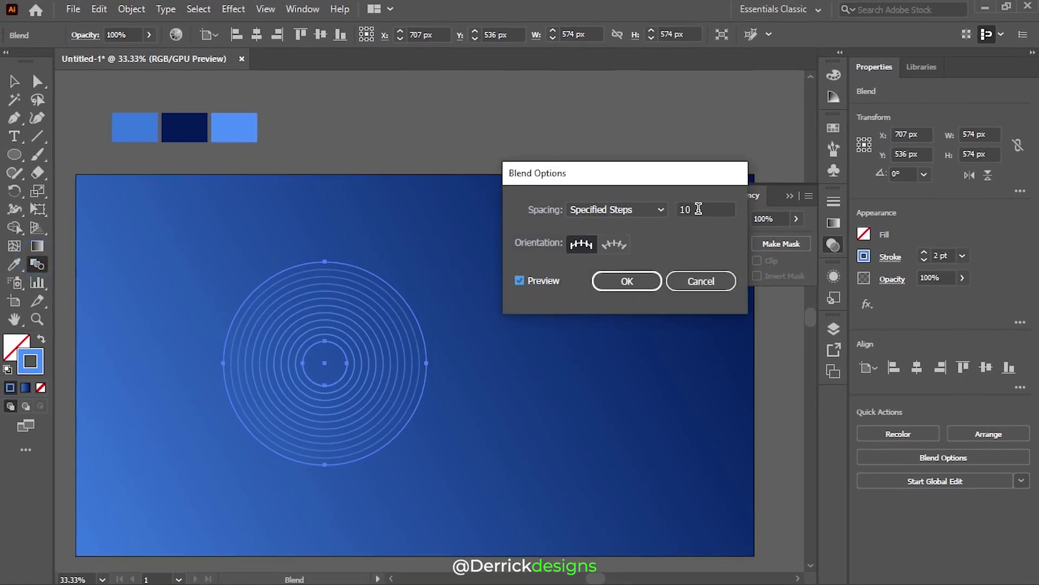
click(638, 288)
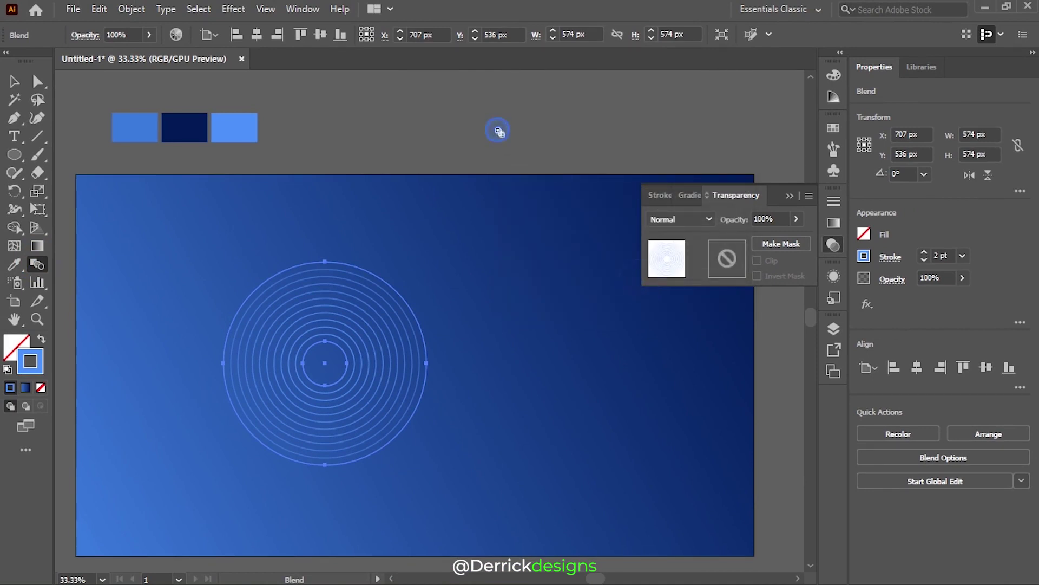
click(14, 82)
click(449, 162)
click(347, 376)
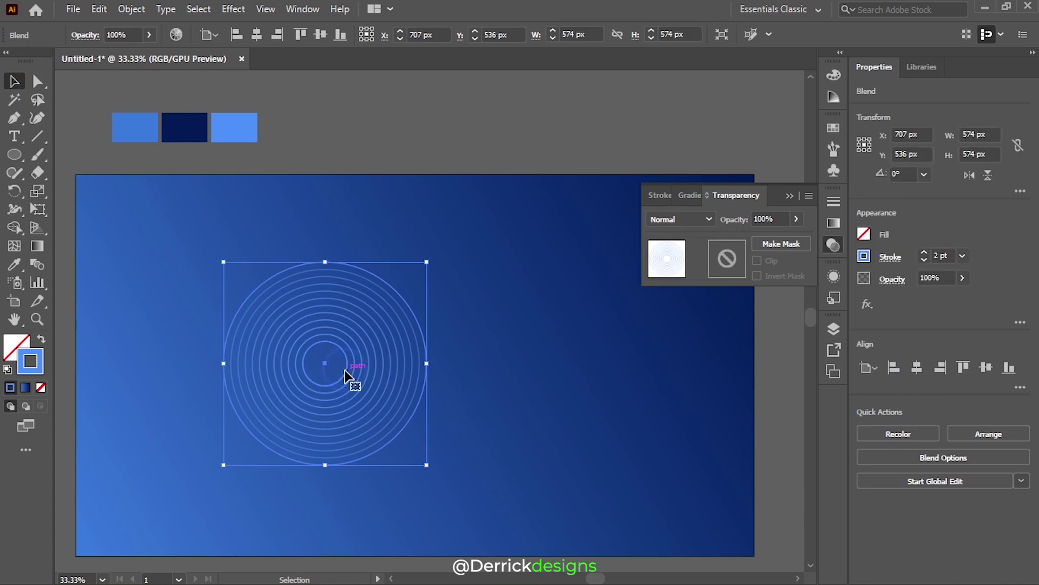
- Move the ring blend bottom-left, copy an enlarged one top-left, and add one bottom-right
drag(346, 376, 162, 510)
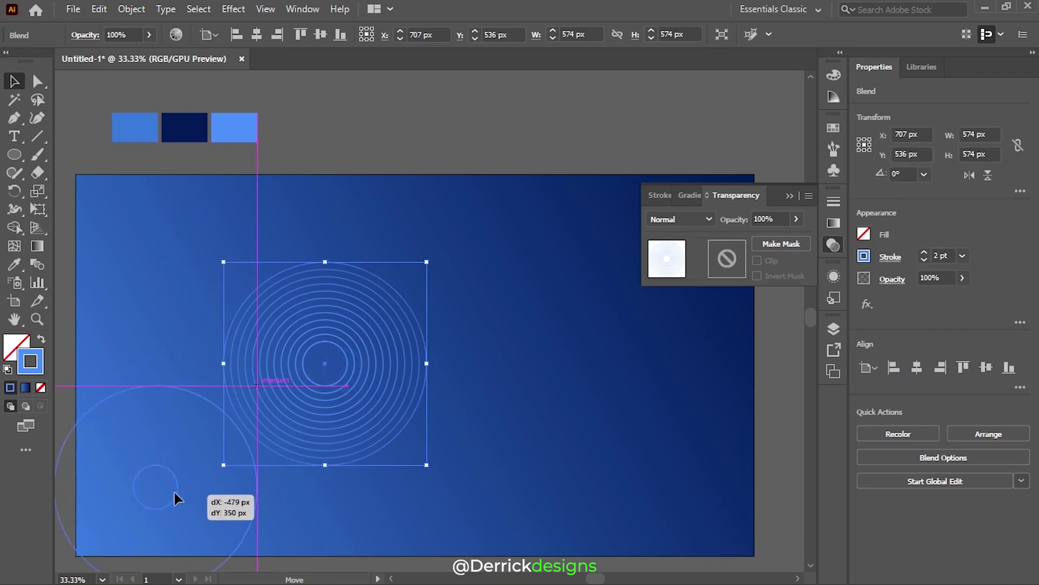
scroll(262, 437, down, 3)
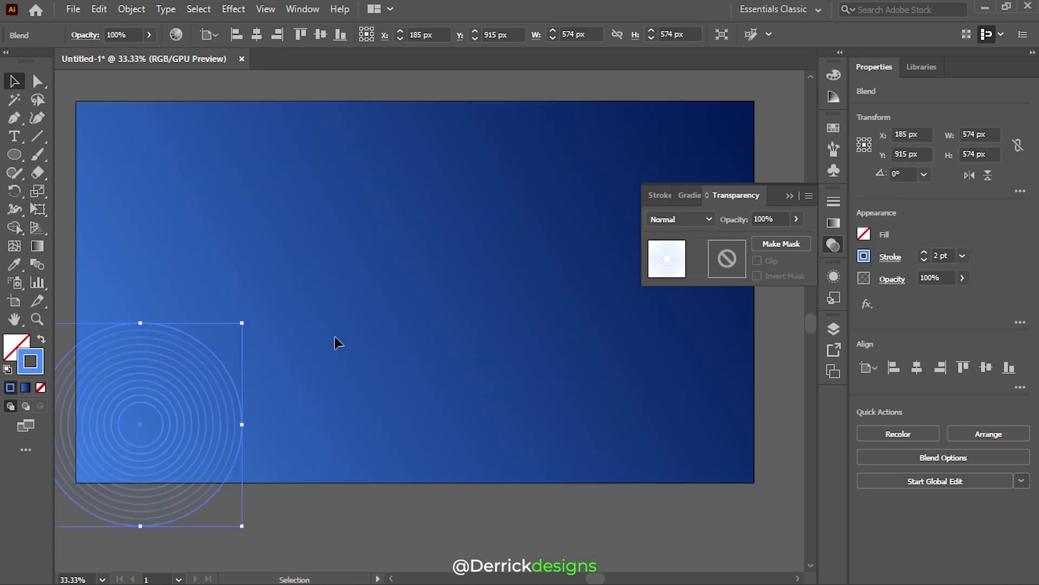
drag(163, 420, 163, 440)
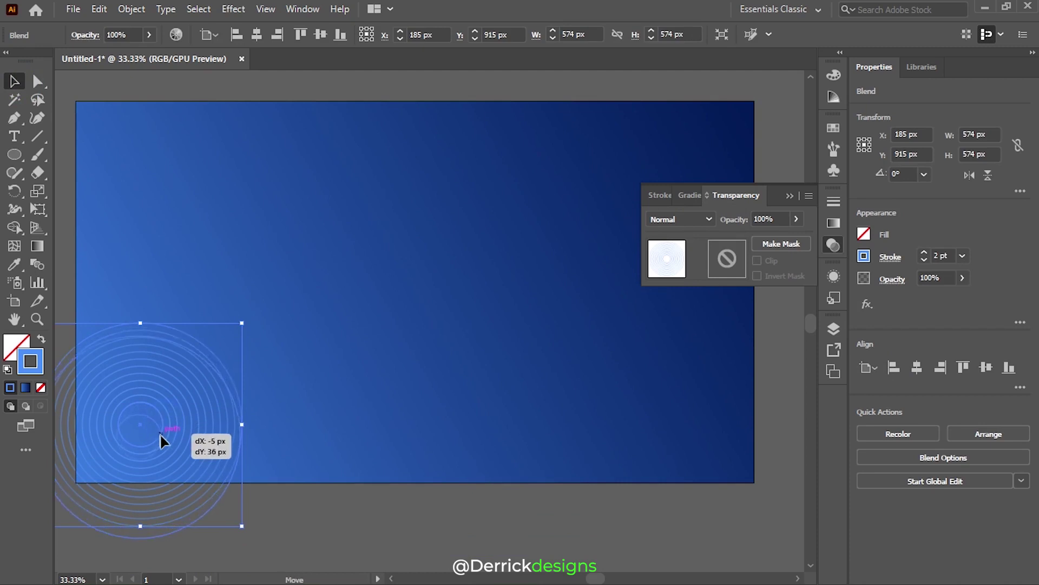
mouse_move(163, 447)
mouse_down()
mouse_move(195, 95)
mouse_move(205, 99)
mouse_up()
drag(282, 202, 300, 220)
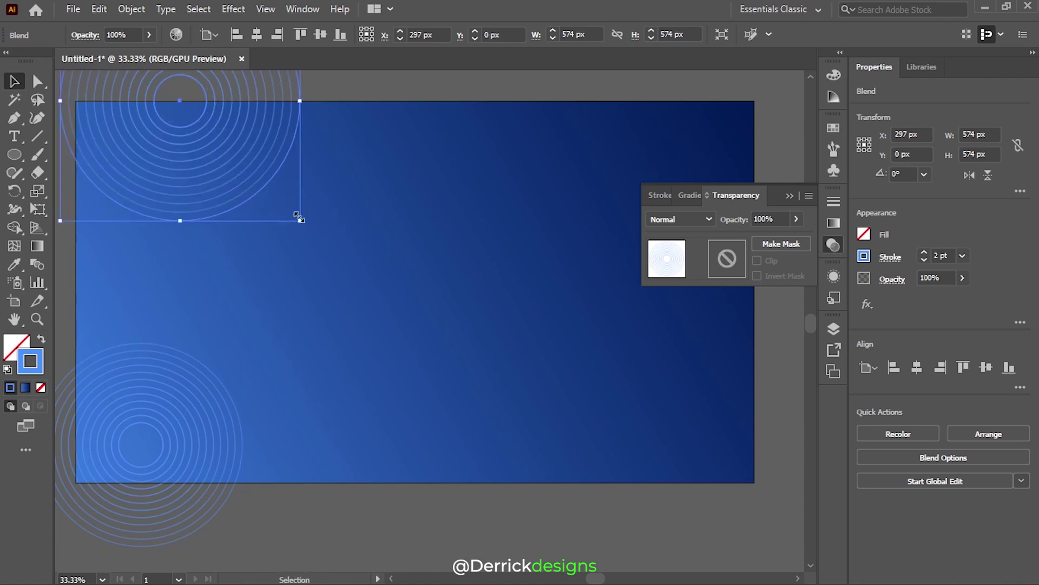
key(ctrl+a)
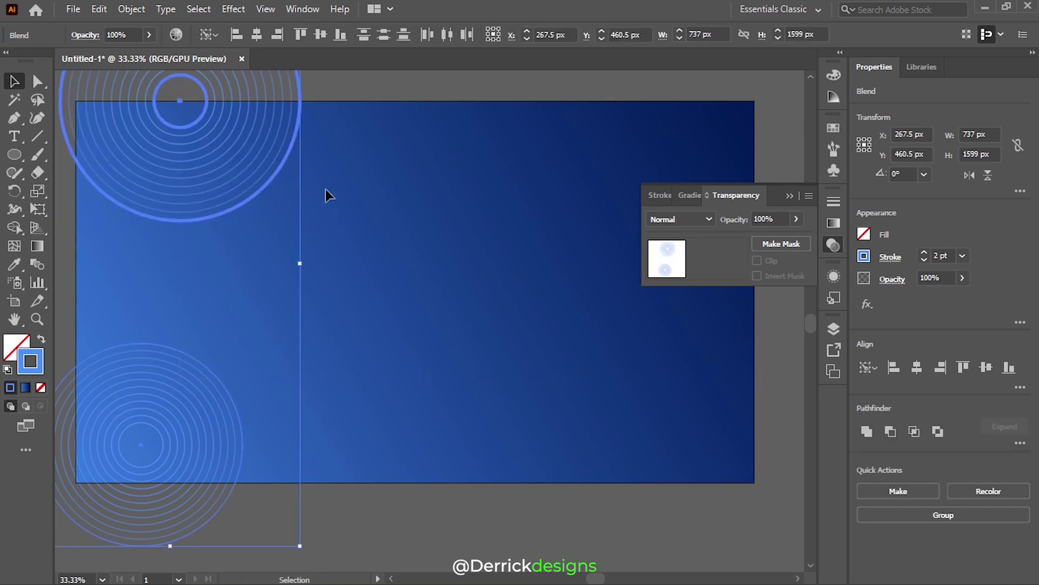
click(326, 190)
- Draw a triangle in the artboard's bottom-right corner and fill it with a gradient
key(p)
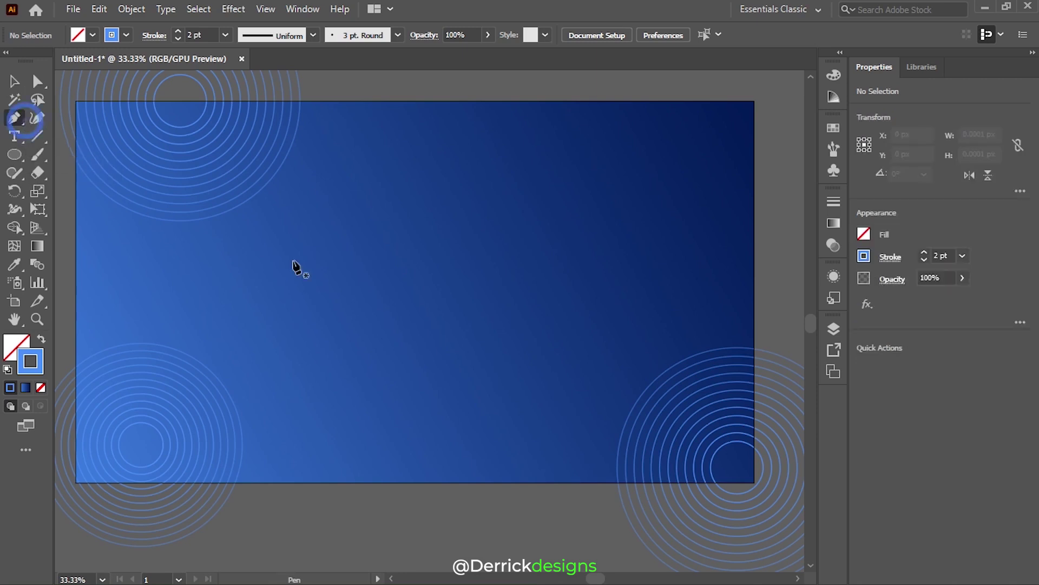
click(484, 482)
click(754, 210)
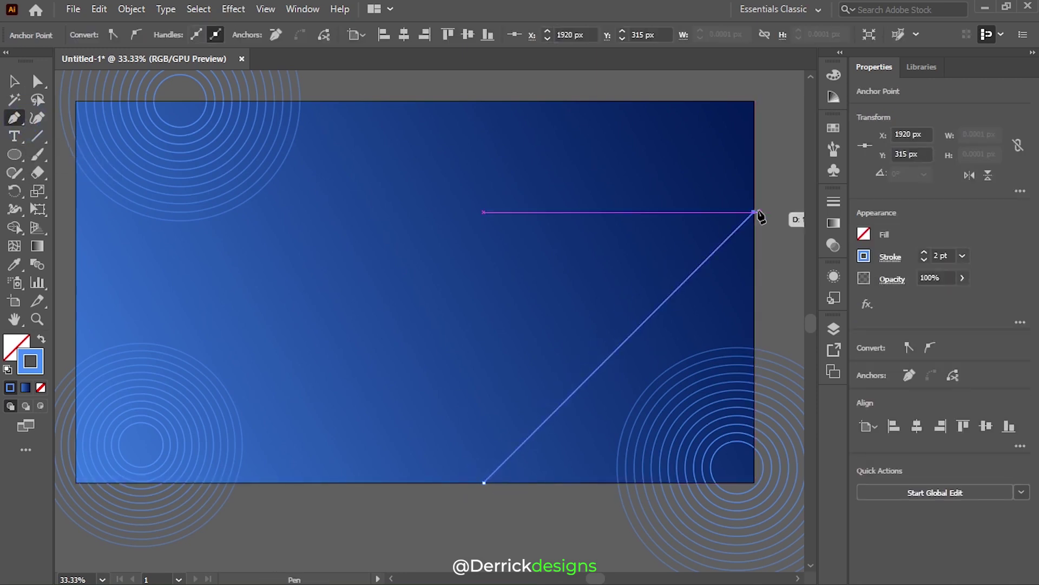
click(754, 482)
click(484, 482)
key(v)
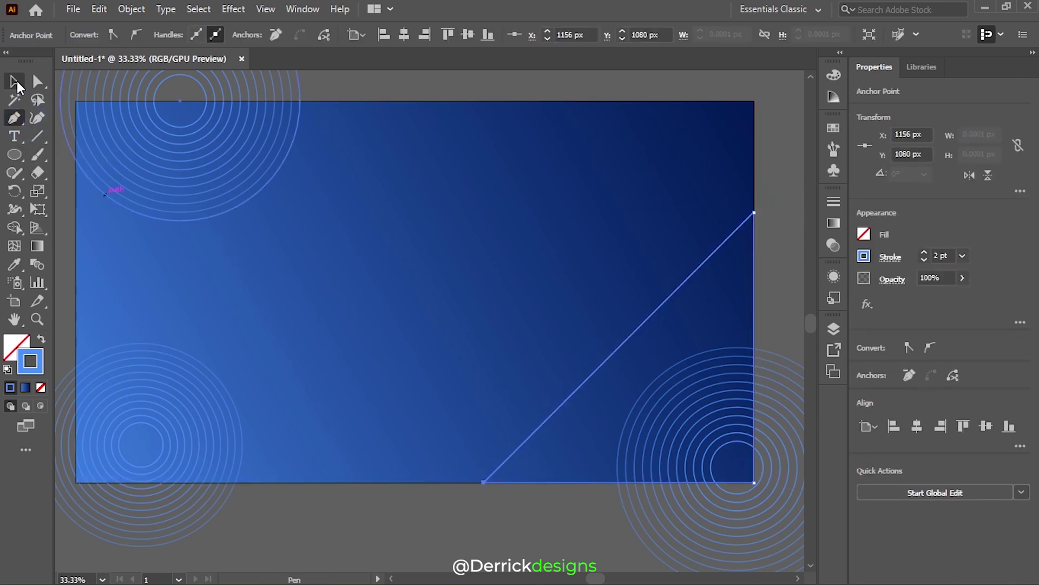
click(36, 245)
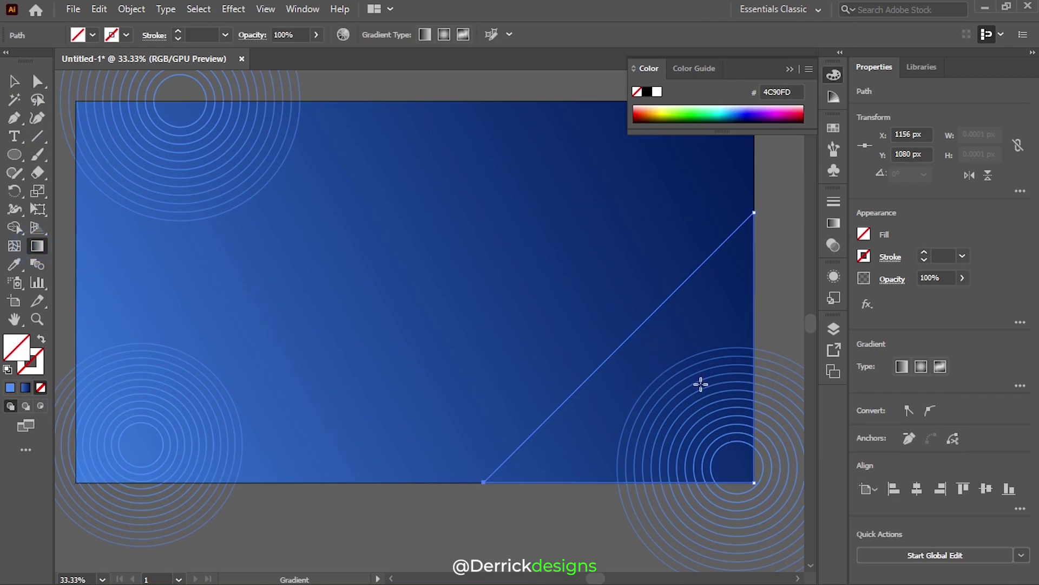
click(638, 329)
- Set the triangle's gradient angle to -45° and reverse it so it starts dark
click(834, 223)
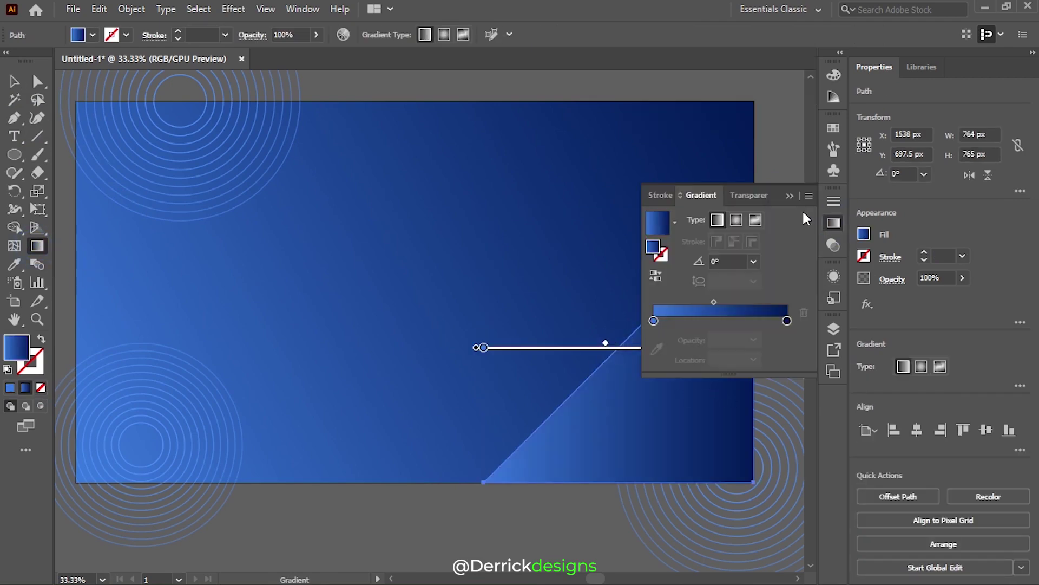
scroll(532, 266, up, 2)
click(754, 261)
click(768, 379)
click(754, 261)
click(769, 470)
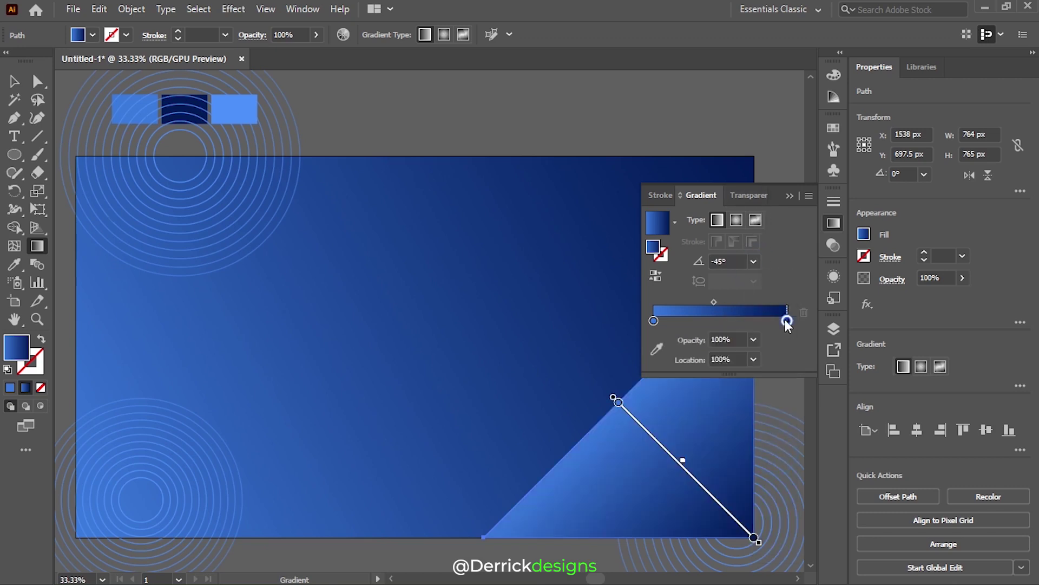
drag(787, 320, 651, 320)
drag(653, 320, 787, 321)
click(653, 320)
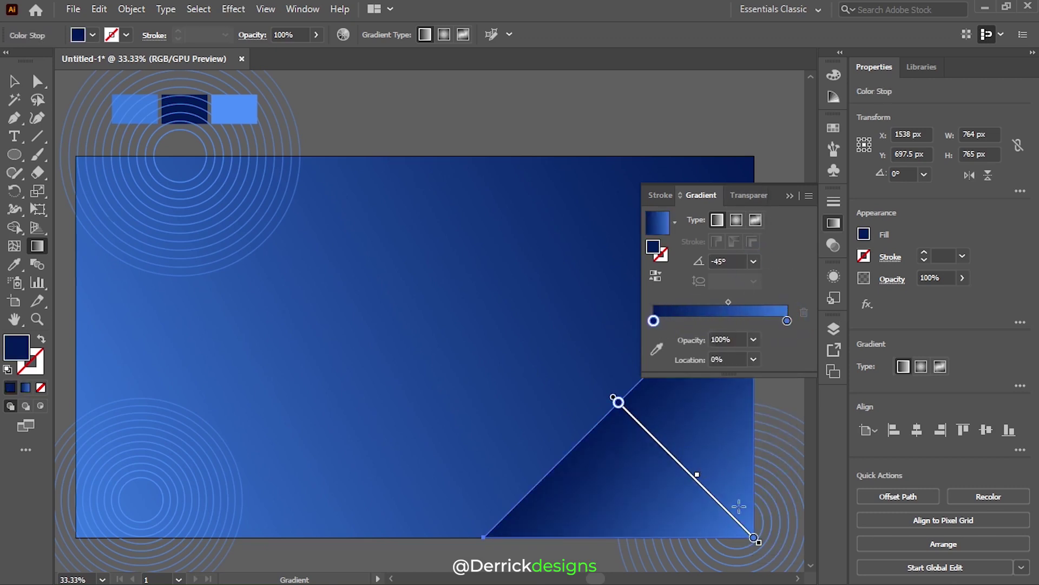
- Set the gradient's end stop opacity to 0% and its start stop to 50%
click(753, 538)
double_click(744, 338)
text(0)
key(Return)
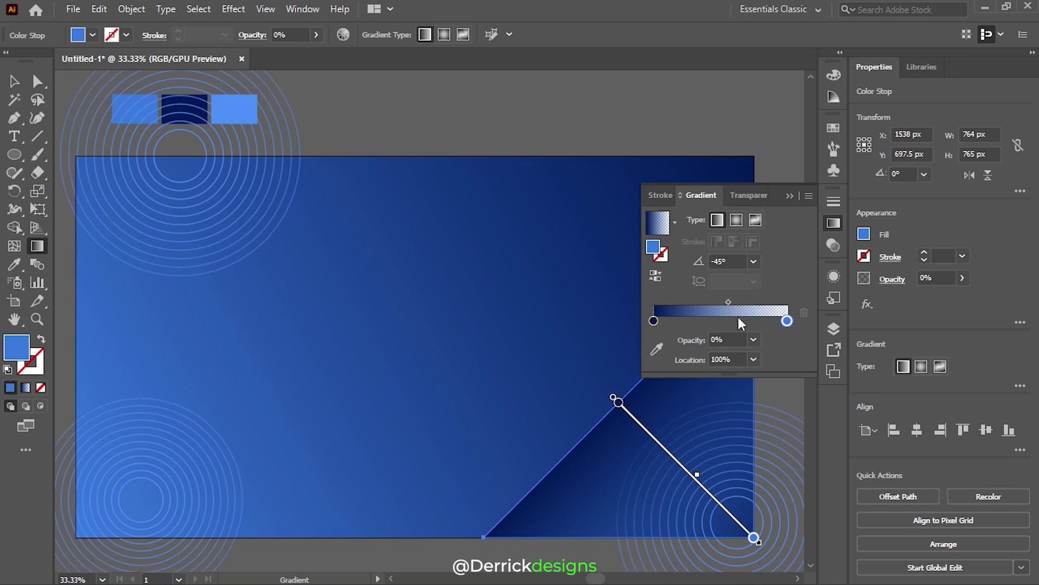
click(653, 321)
click(753, 340)
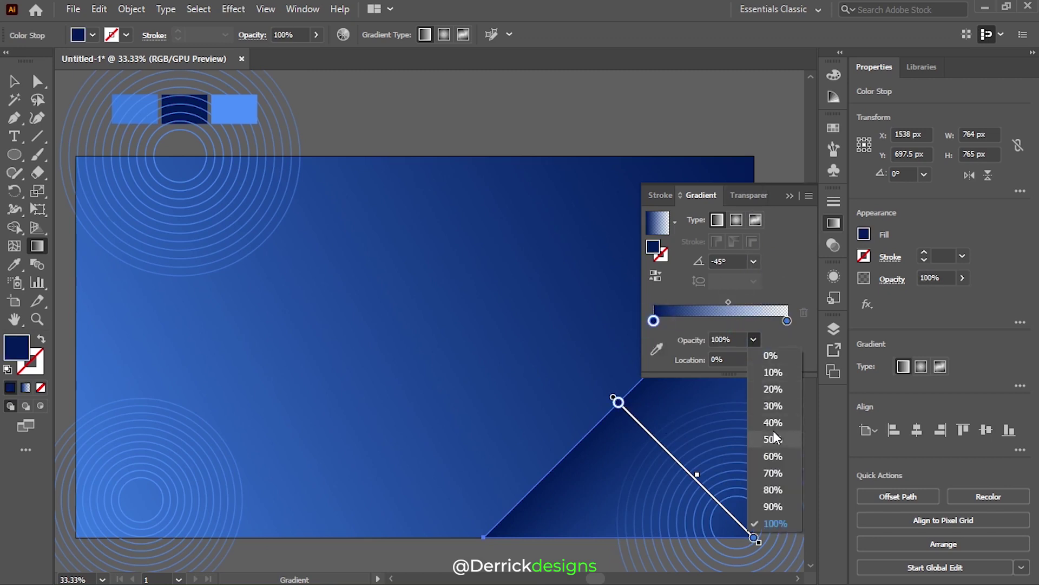
click(774, 430)
- Set the triangle's blending mode to Overlay in the Transparency panel
key(v)
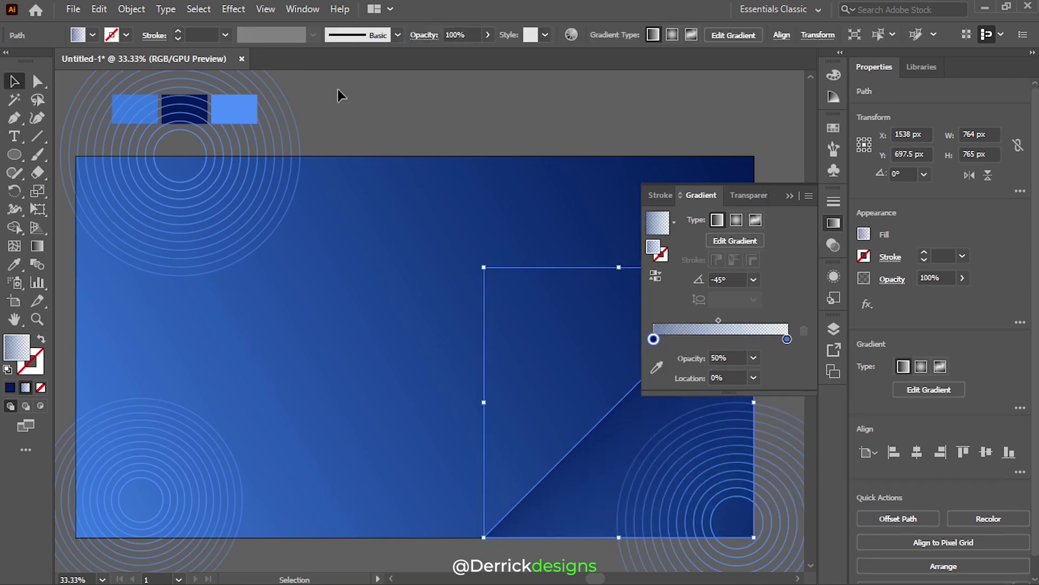
key(ctrl+shift+a)
click(746, 196)
click(708, 219)
click(696, 365)
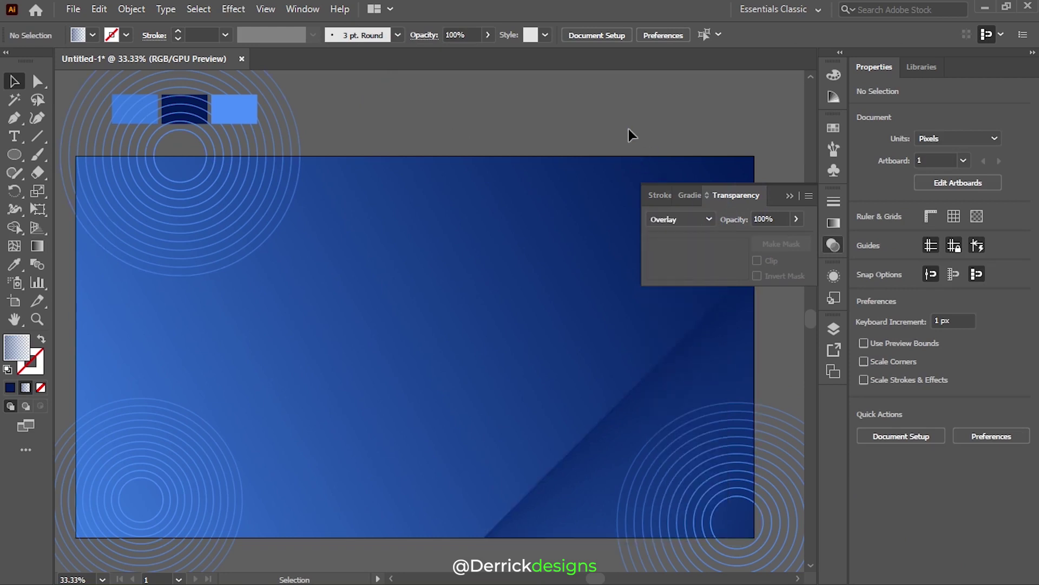
- Make the triangle's starting gradient stop fully opaque and shift the midpoint toward the light end
click(750, 325)
click(690, 195)
click(653, 339)
click(753, 358)
click(769, 527)
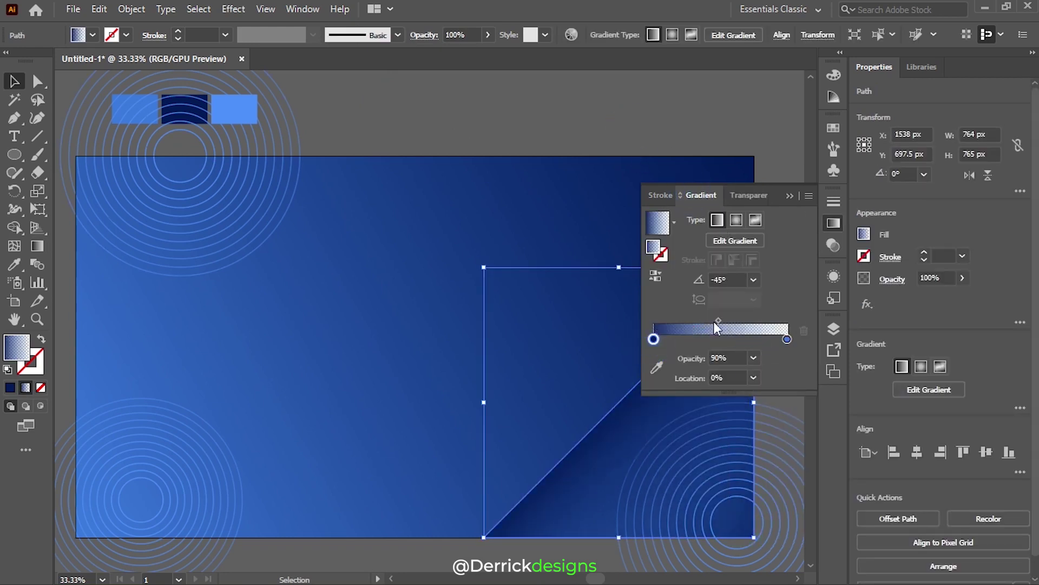
drag(718, 320, 754, 320)
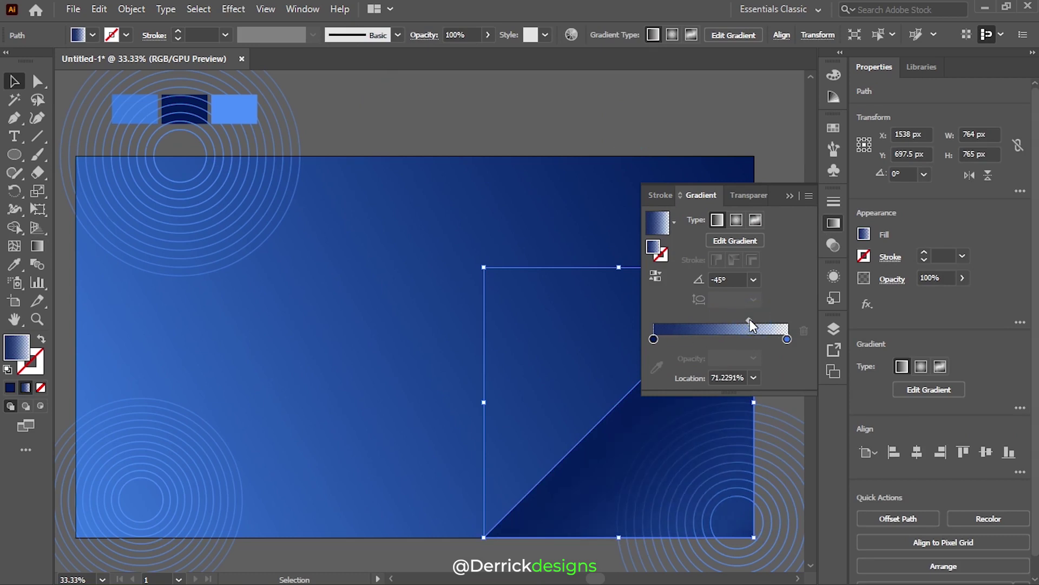
- Try Overlay blending on the triangle, then settle on Normal blend mode at 29% opacity
click(742, 195)
click(681, 220)
click(692, 368)
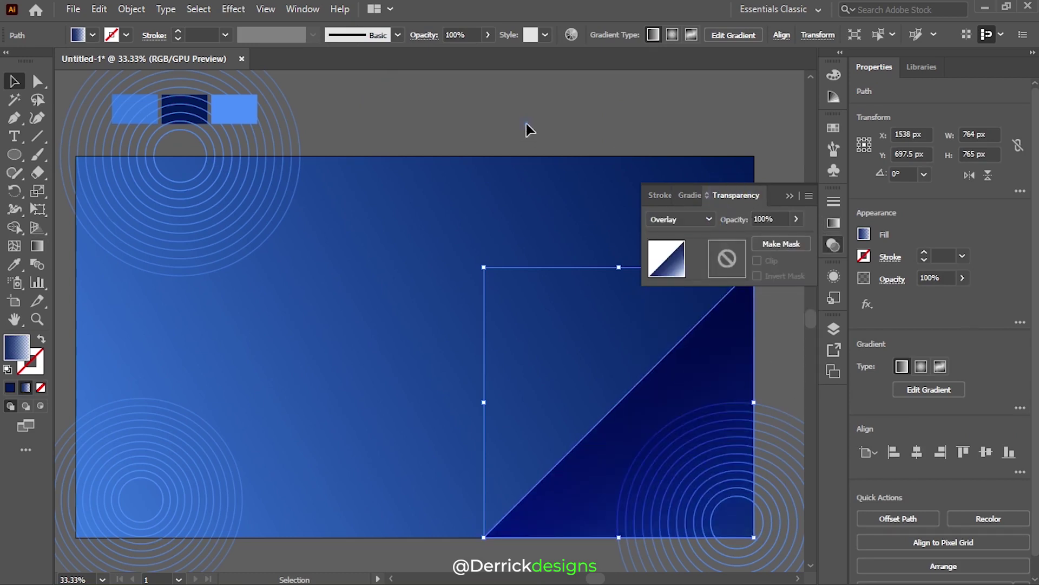
click(797, 219)
drag(794, 238, 756, 238)
click(608, 123)
key(ctrl+z)
click(704, 220)
click(677, 285)
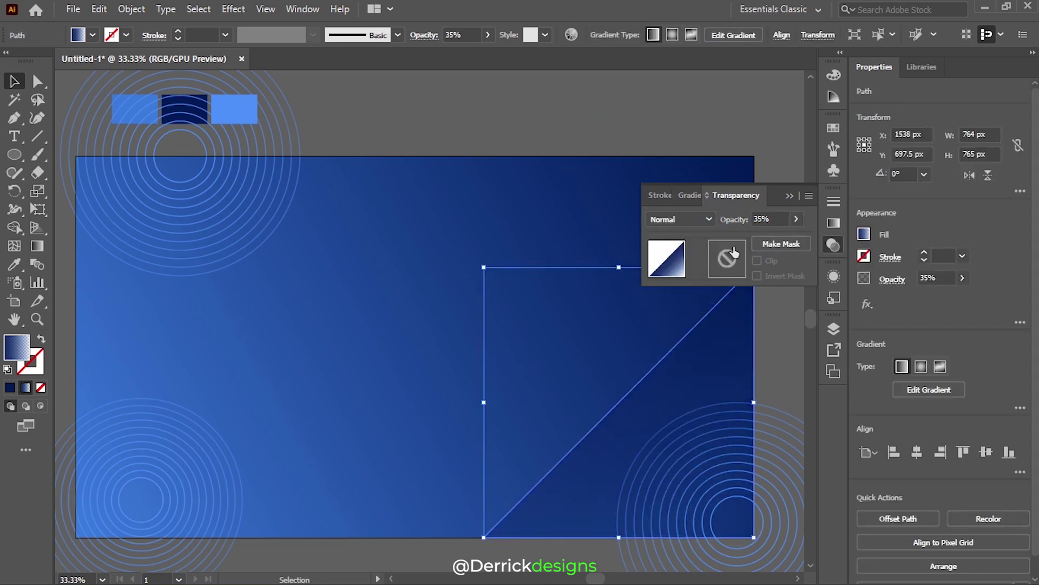
drag(755, 238, 753, 238)
click(701, 127)
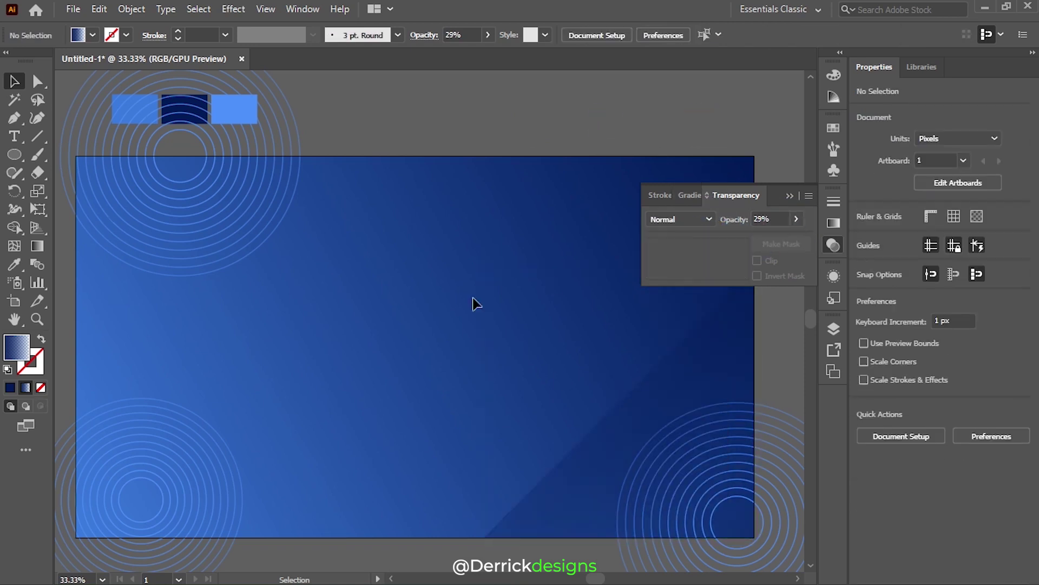
- Redraw the triangle's gradient from its lower-left to upper-right with the Gradient tool
click(789, 195)
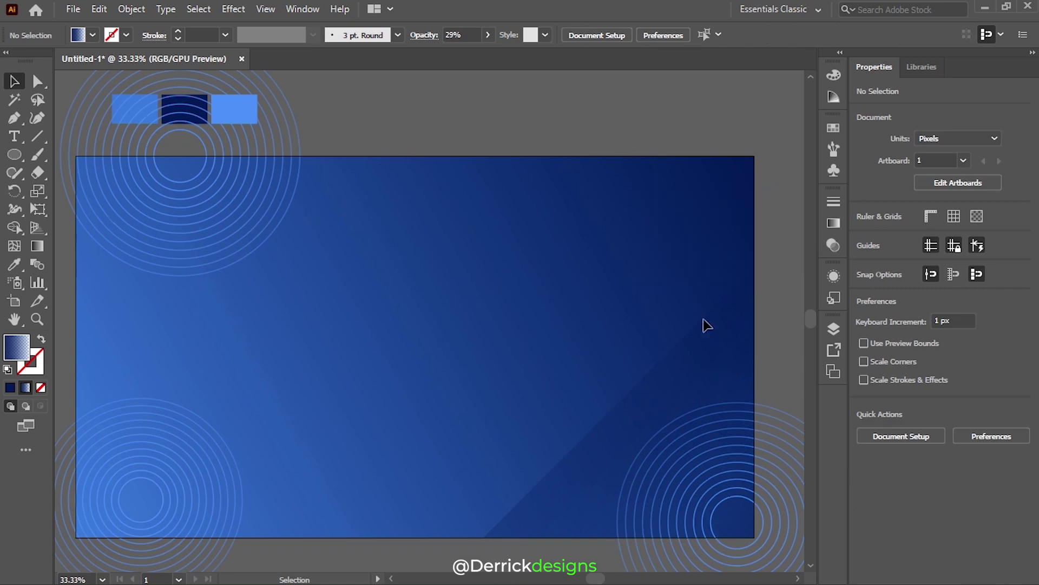
click(706, 322)
key(g)
drag(532, 514, 729, 373)
- Set the gradient's end stop opacity to 30% and deselect everything
click(793, 375)
click(834, 223)
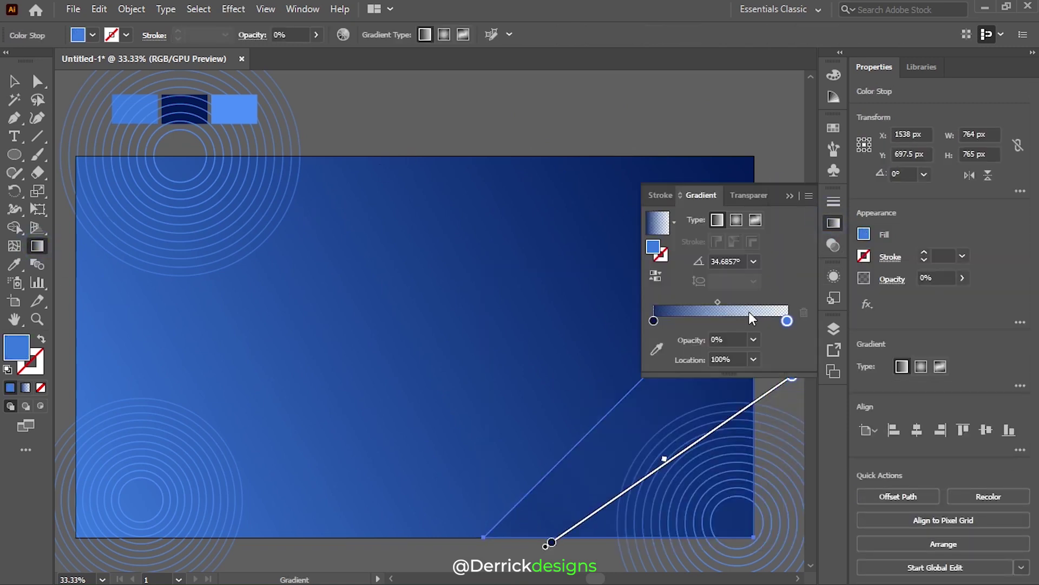
click(753, 340)
click(774, 405)
click(653, 321)
click(753, 340)
key(v)
key(ctrl+shift+a)
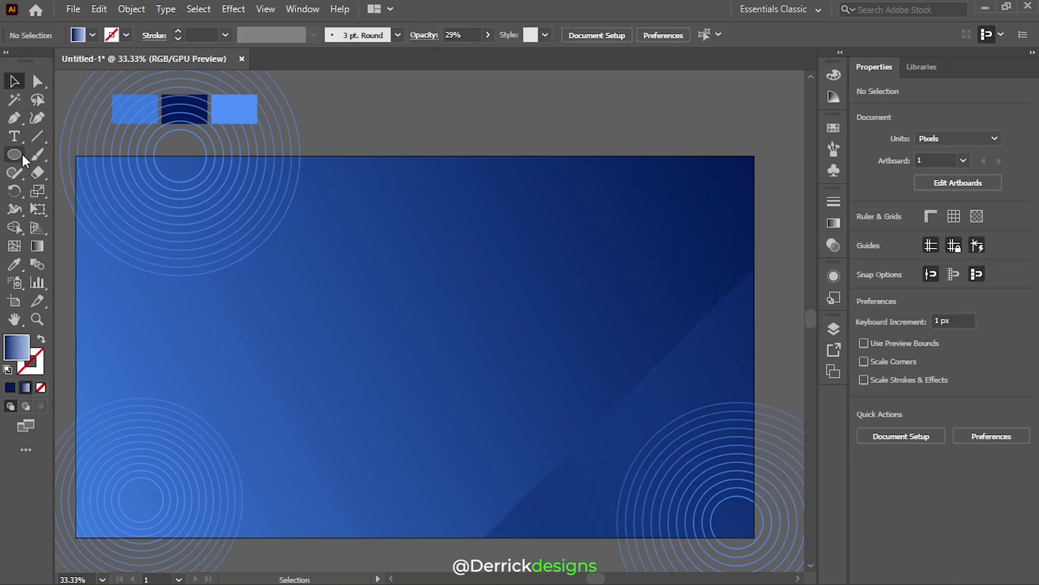
- Draw a straight diagonal line with the Pen tool from the artboard centre toward the lower left
click(14, 117)
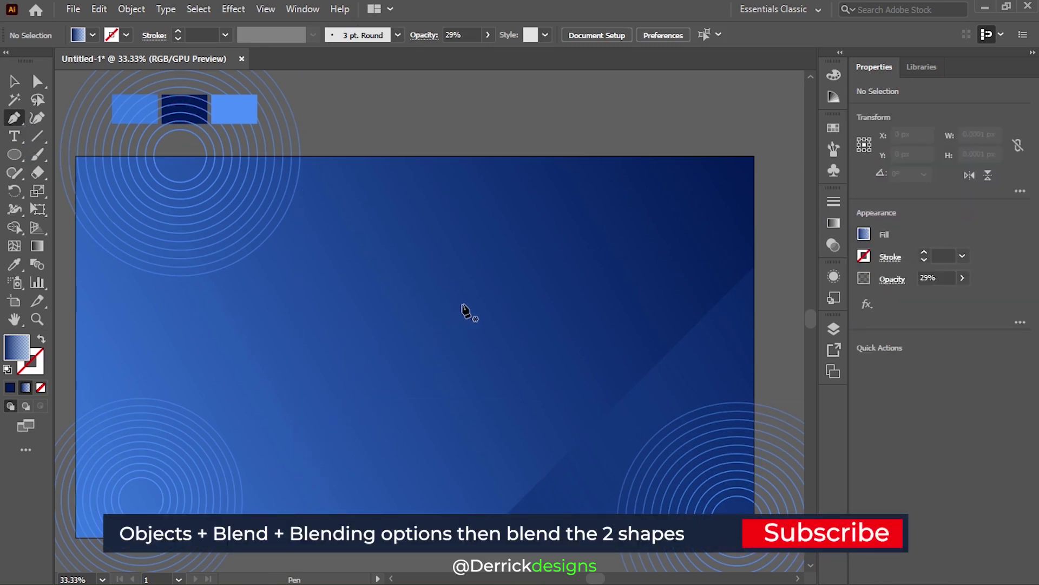
click(464, 302)
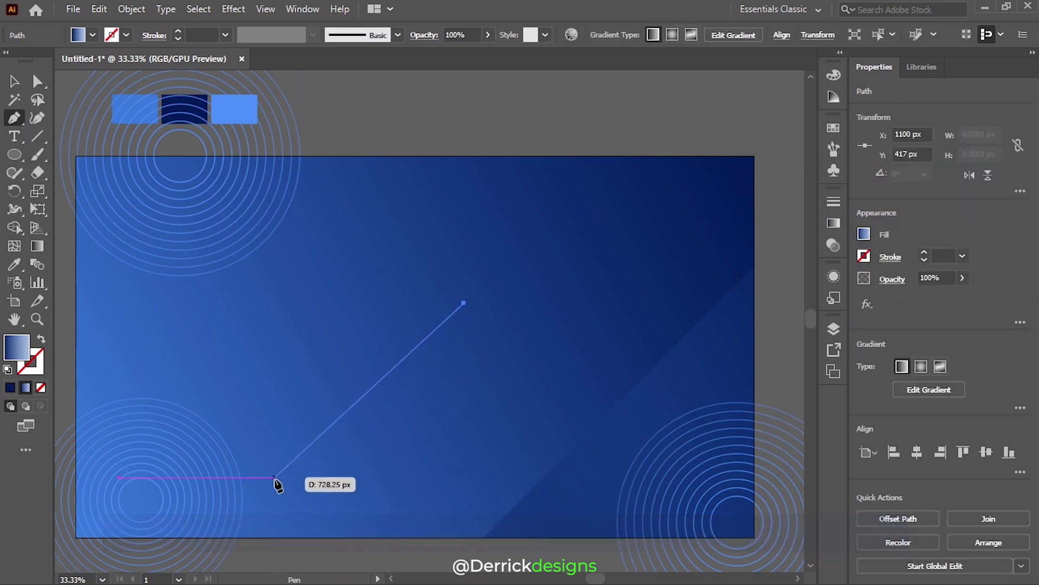
click(276, 480)
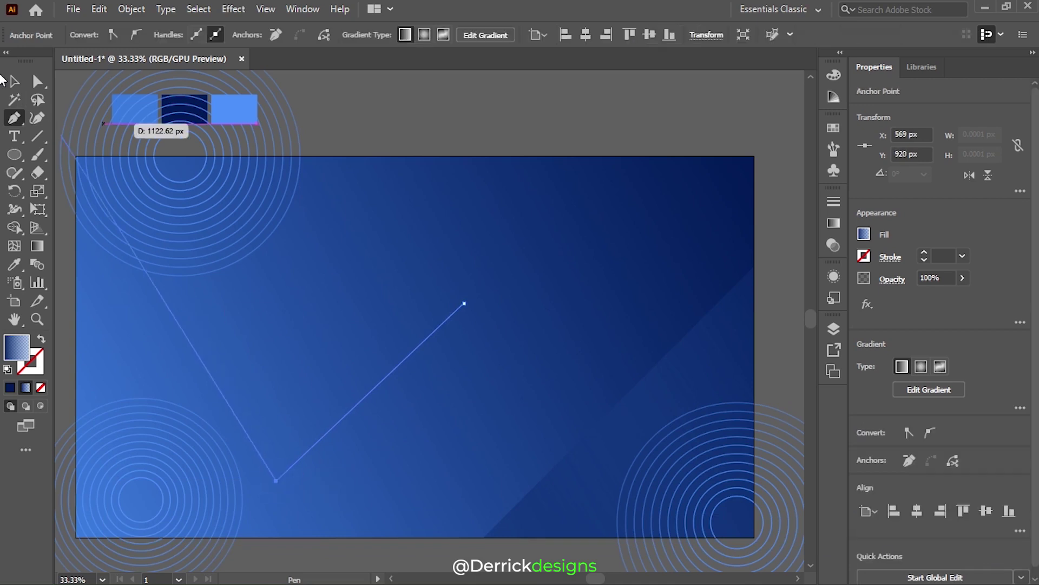
click(12, 81)
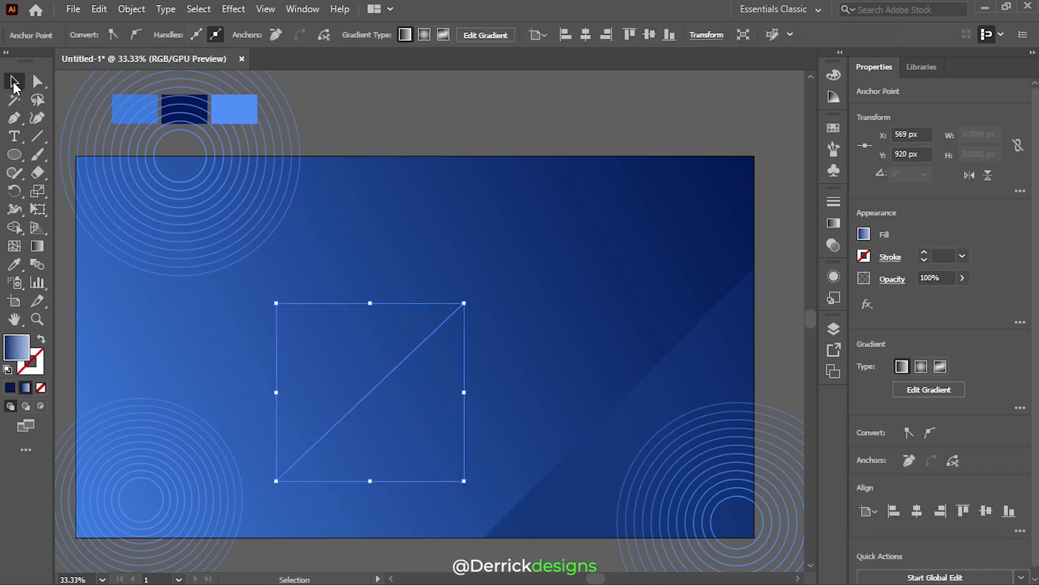
- Give the line no fill and a light-blue stroke eyedropped from the colour swatch
click(43, 388)
click(41, 357)
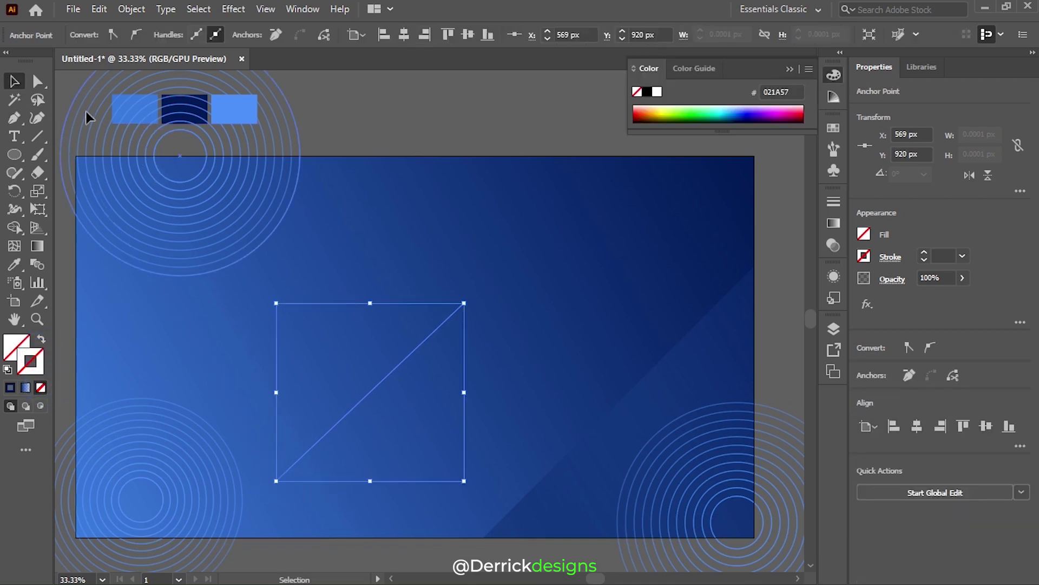
click(14, 264)
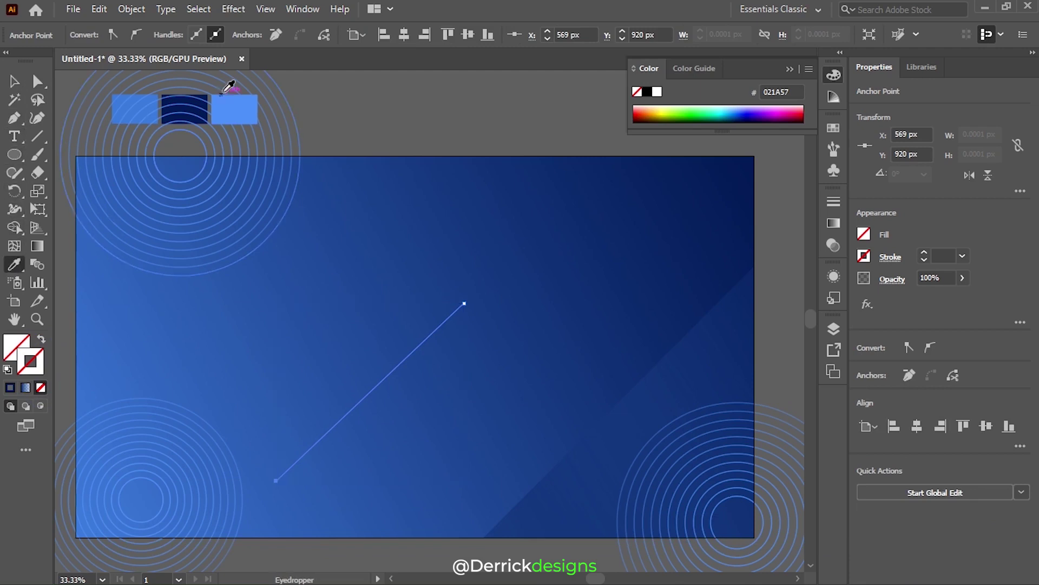
click(245, 105)
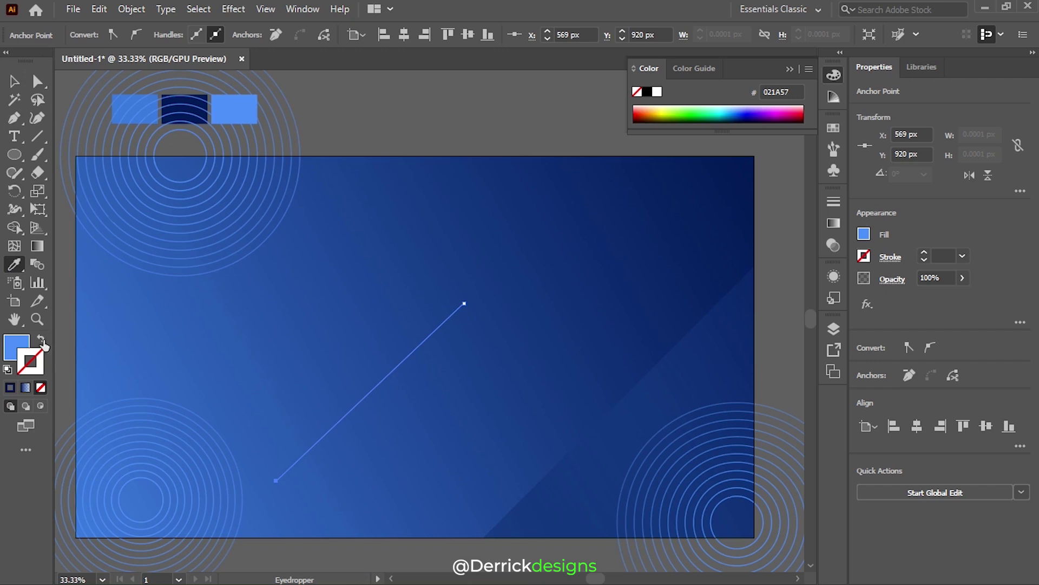
click(41, 340)
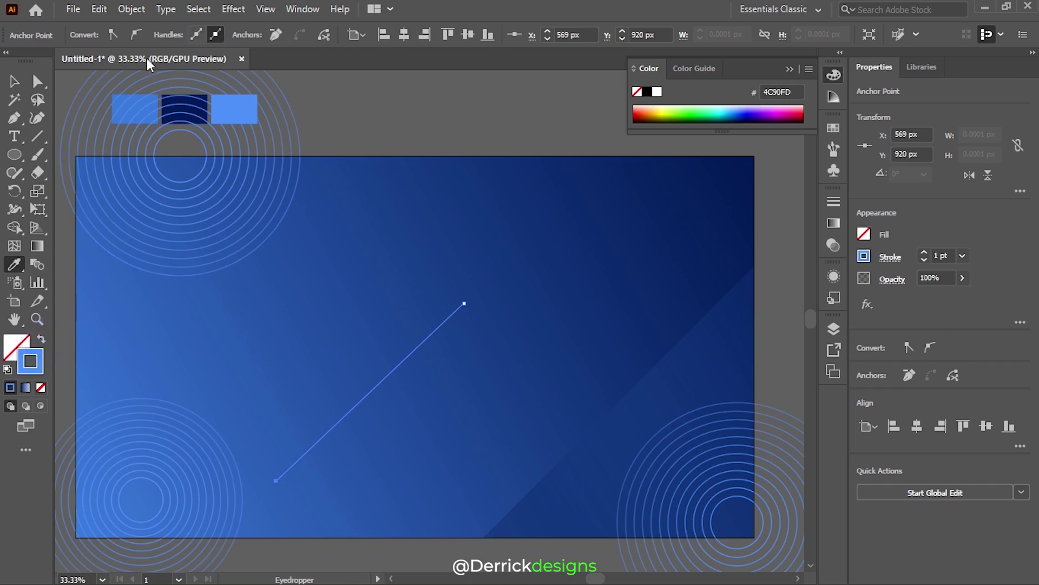
key(v)
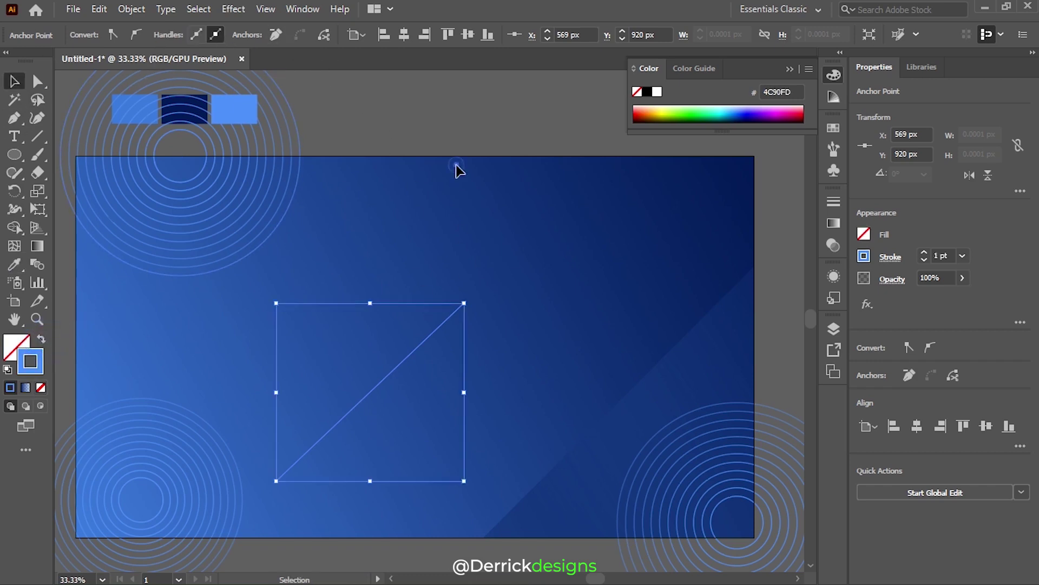
click(456, 168)
- Apply the tapered ellipse Variable Width Profile to the diagonal line
click(441, 327)
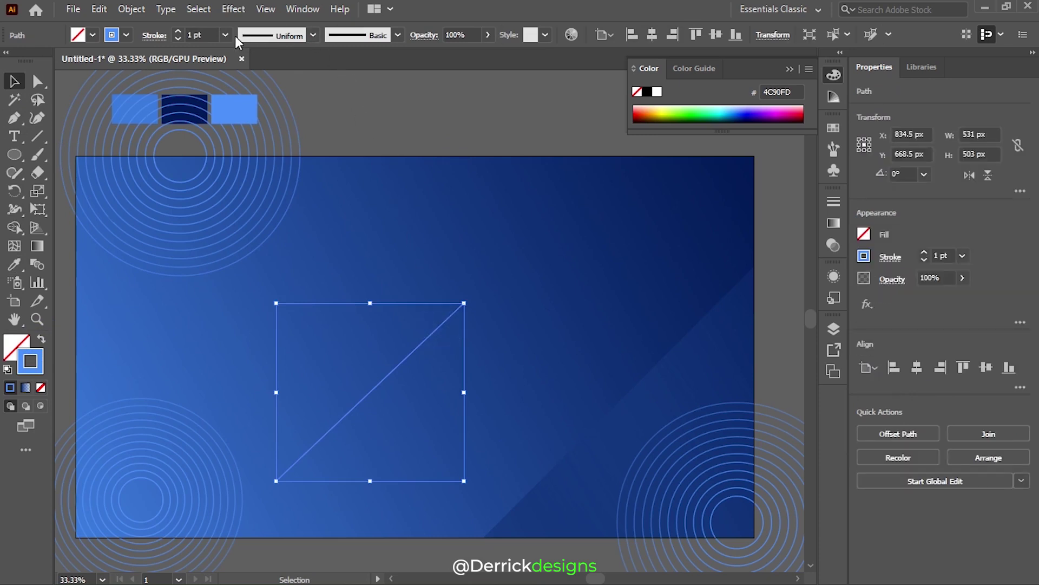
click(397, 34)
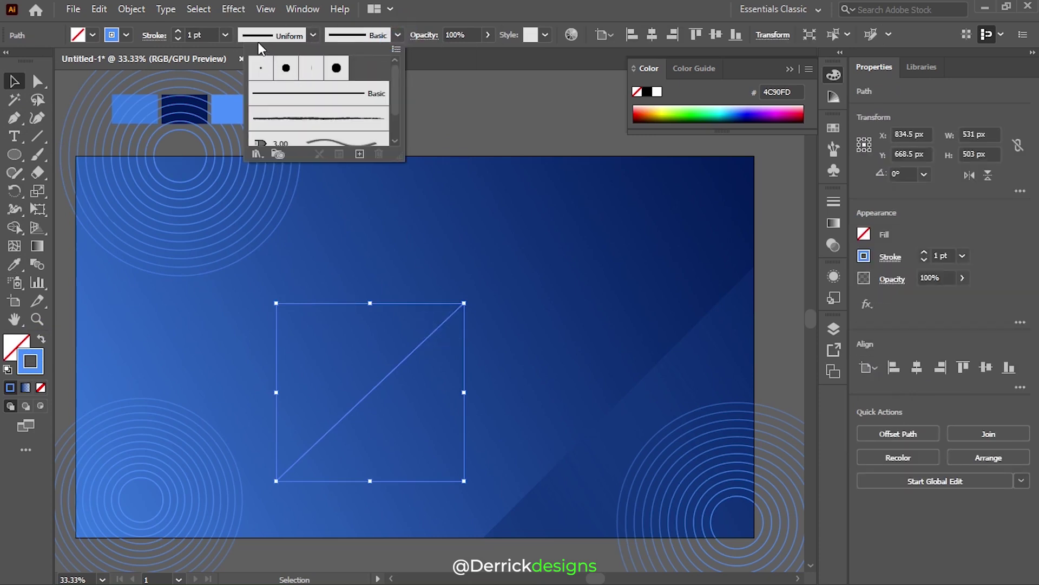
click(310, 37)
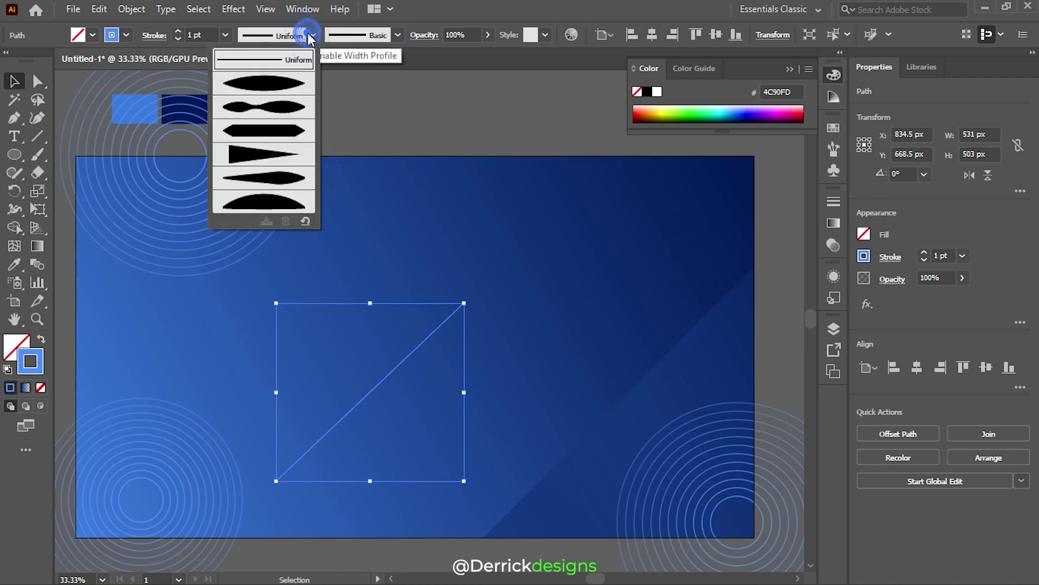
click(278, 156)
click(313, 35)
click(291, 179)
- Set the line's stroke weight to 6 pt and nudge it up and left
click(178, 31)
click(177, 31)
click(178, 31)
click(376, 133)
click(410, 360)
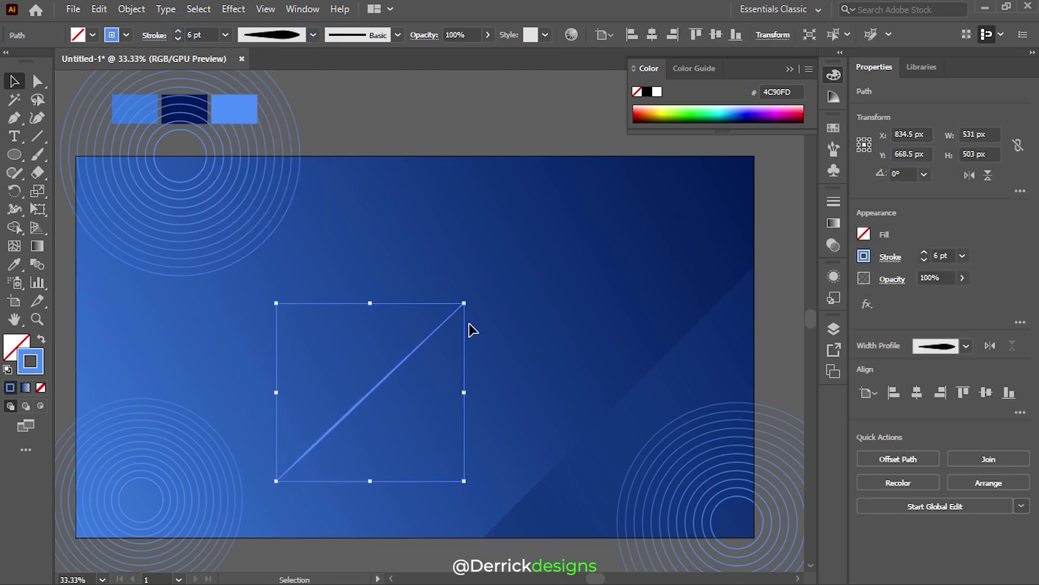
drag(385, 386, 364, 358)
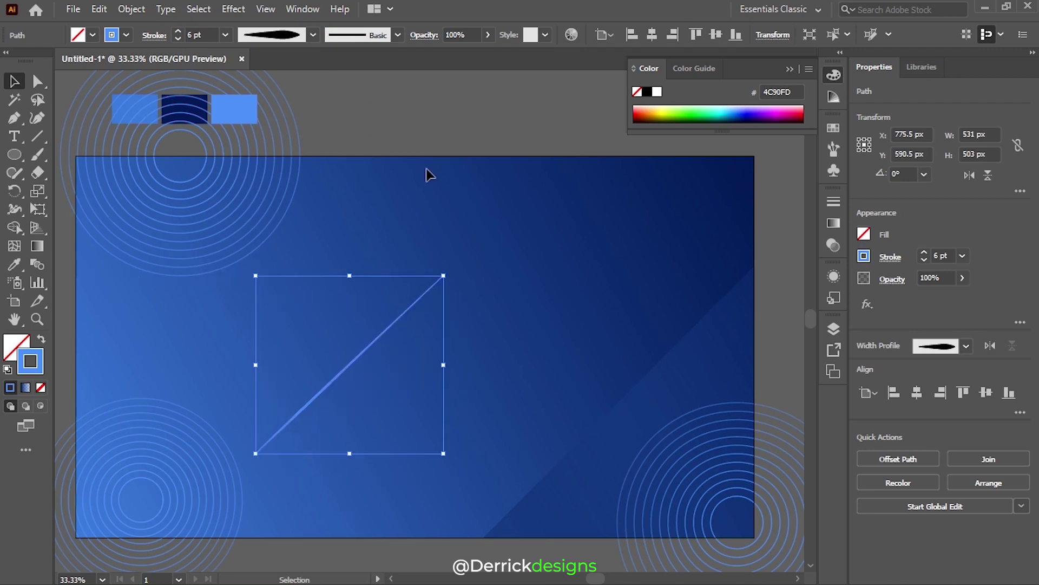
- Alt-drag a short copy of the diagonal line above the original
click(408, 282)
click(374, 349)
mouse_move(256, 452)
mouse_down()
mouse_move(279, 342)
mouse_move(406, 223)
mouse_move(389, 249)
mouse_up()
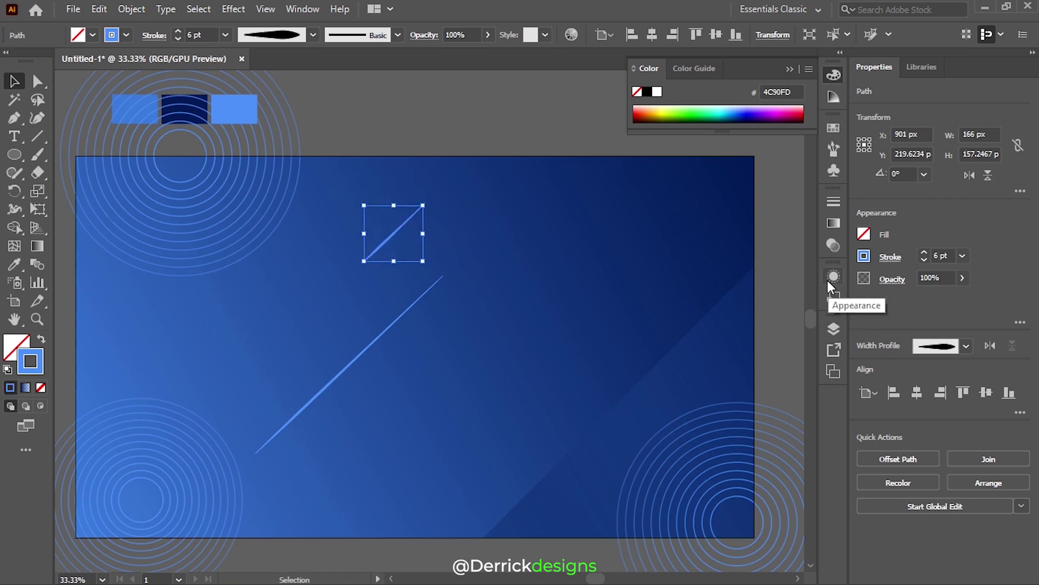
click(493, 114)
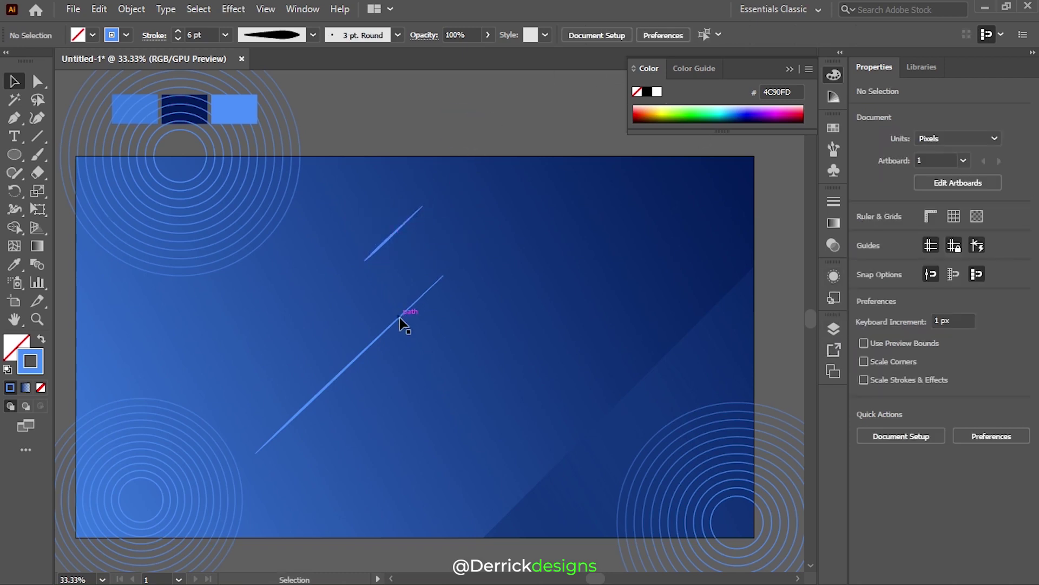
- Add a parallel long copy to the right and move both long lines down-left
drag(400, 320, 423, 382)
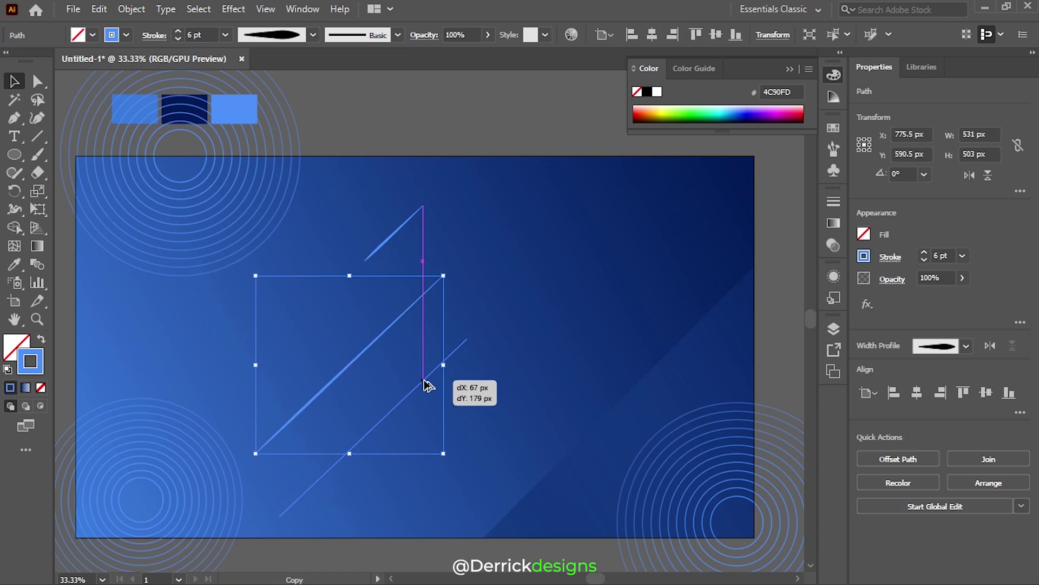
drag(424, 382, 478, 320)
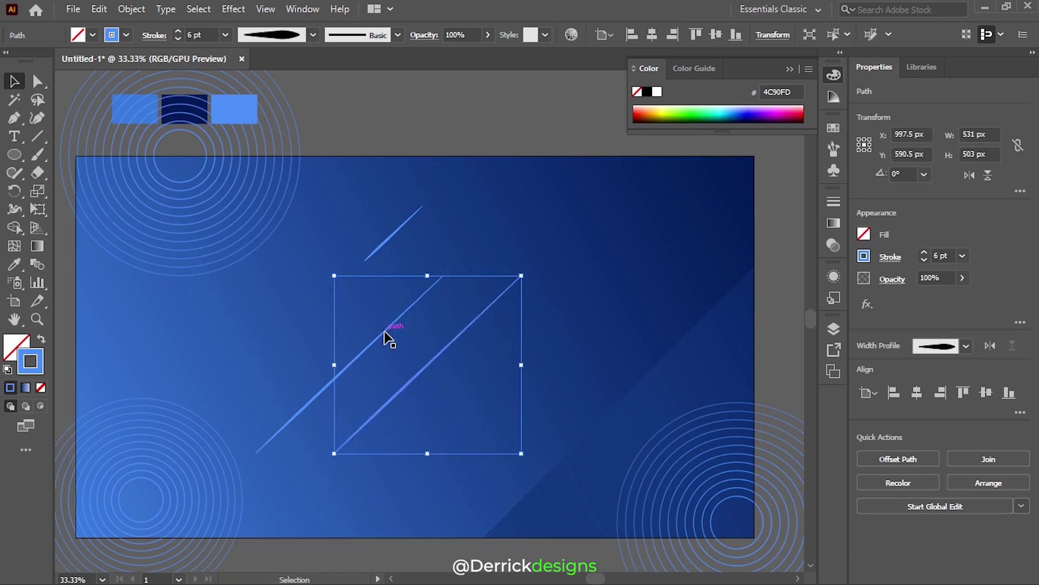
shift+click(385, 332)
drag(436, 371, 406, 399)
click(271, 192)
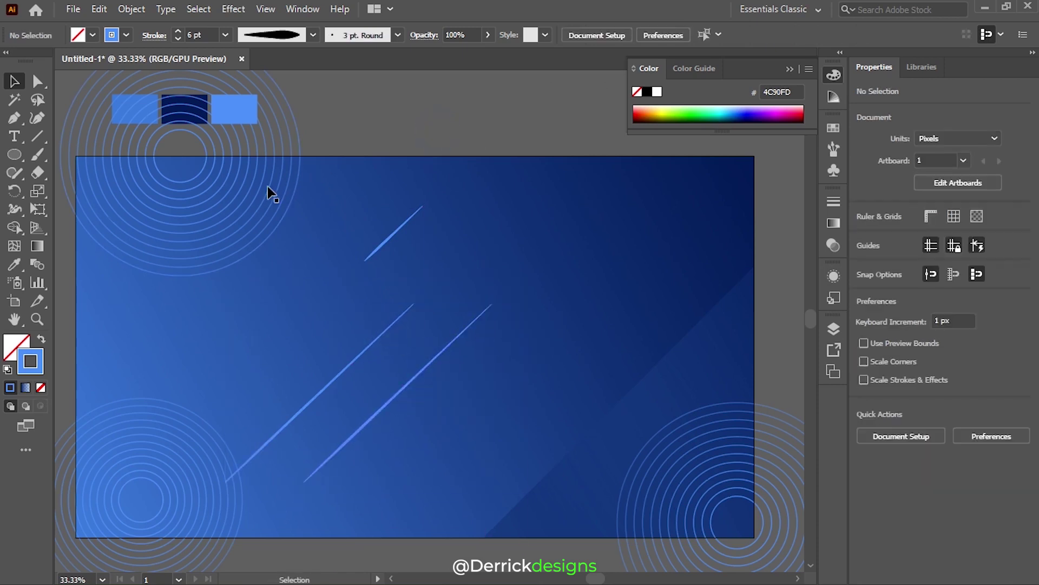
click(16, 119)
- Draw a short horizontal line, place it at the top-right edge, and copy it bottom-left
click(414, 308)
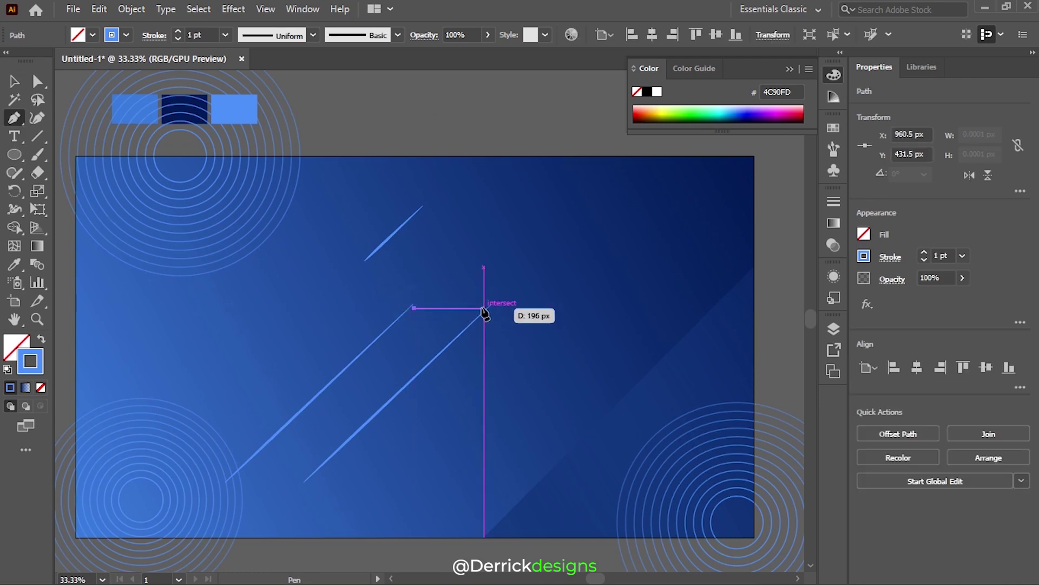
click(481, 310)
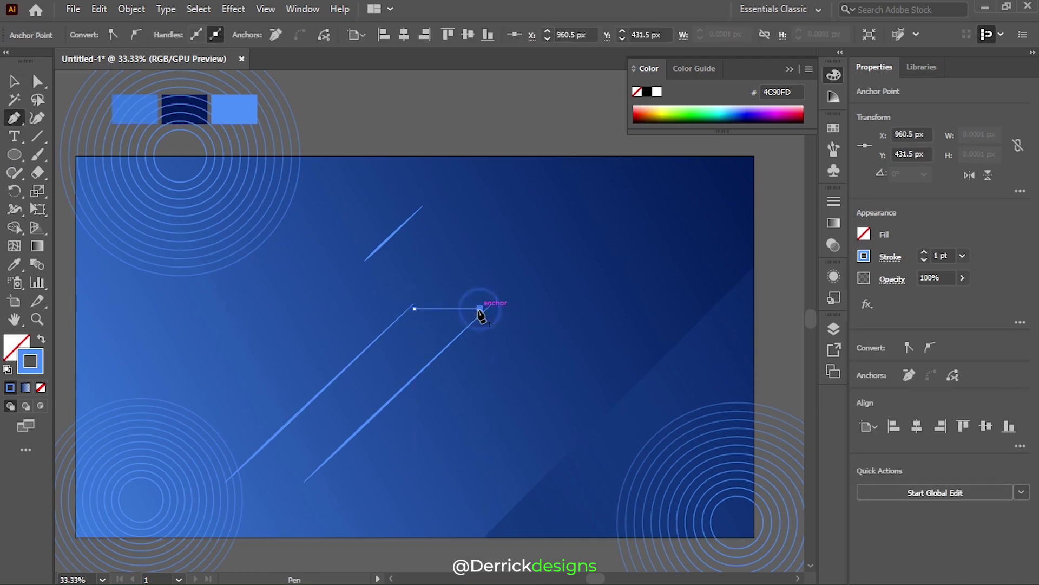
click(14, 86)
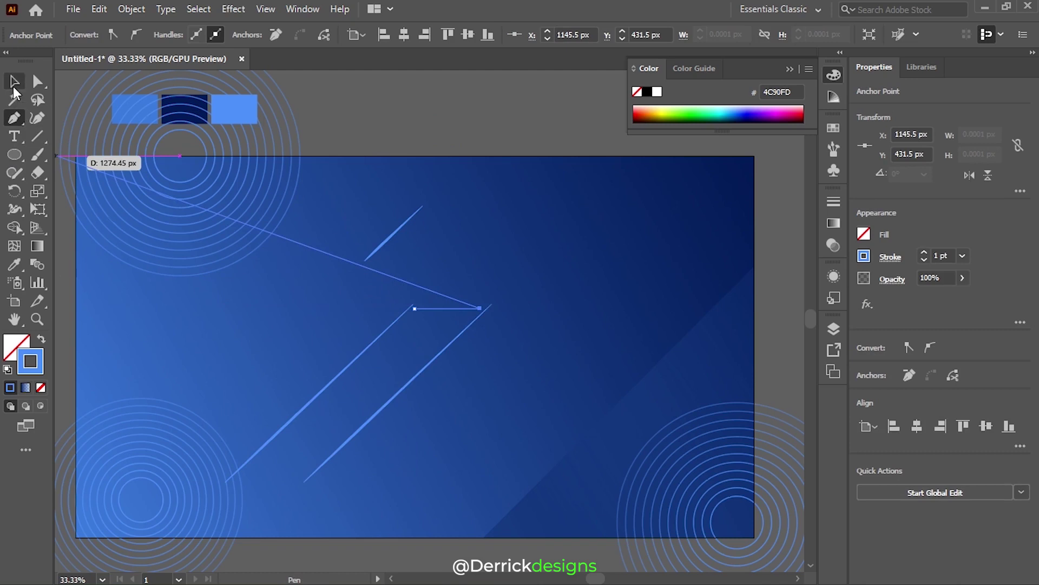
click(353, 119)
drag(457, 308, 651, 173)
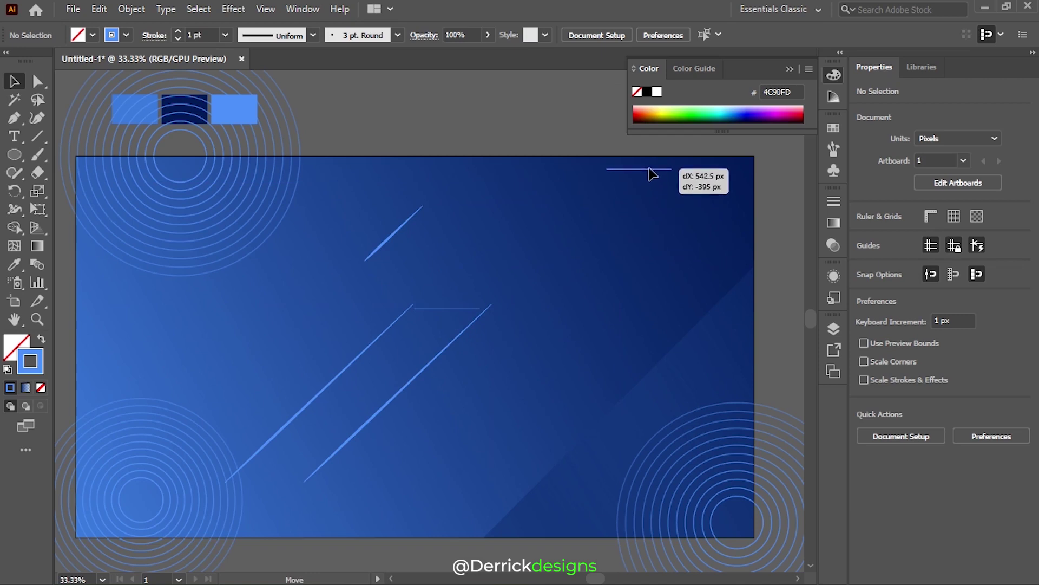
drag(651, 174, 255, 537)
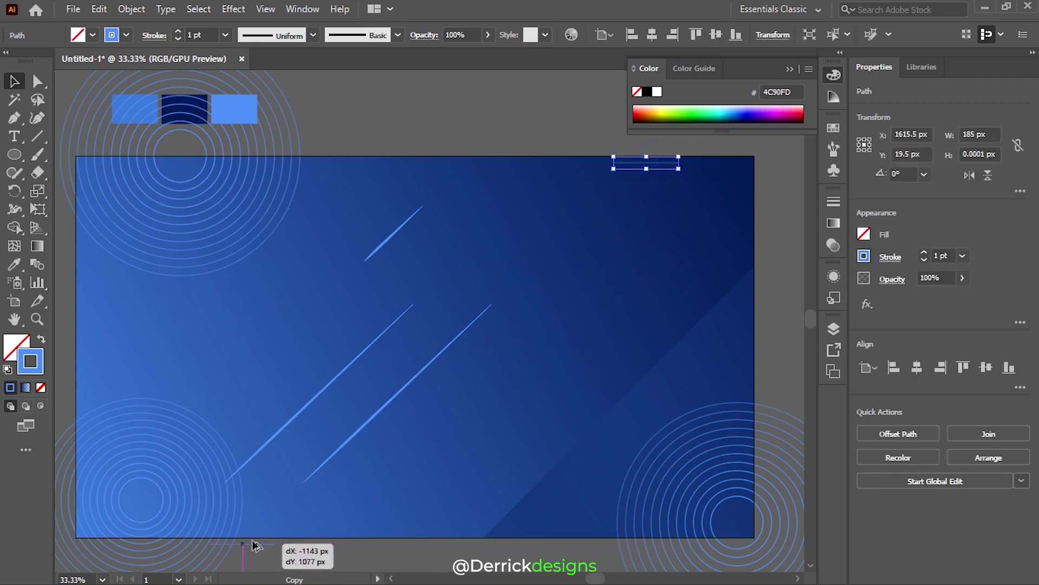
drag(256, 538, 257, 538)
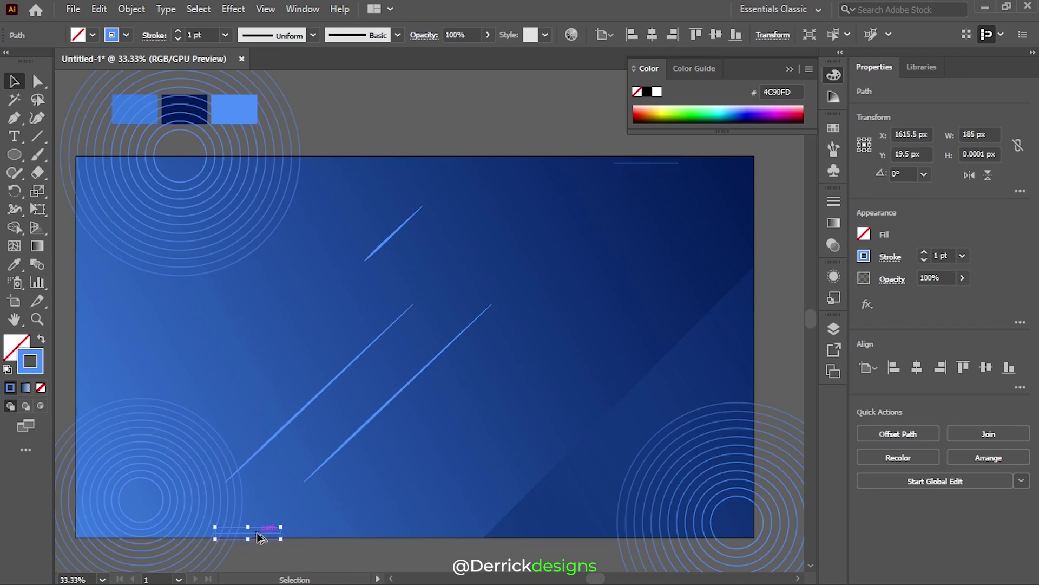
- Increase the top horizontal line's stroke weight, then select the bottom line
click(645, 163)
click(179, 31)
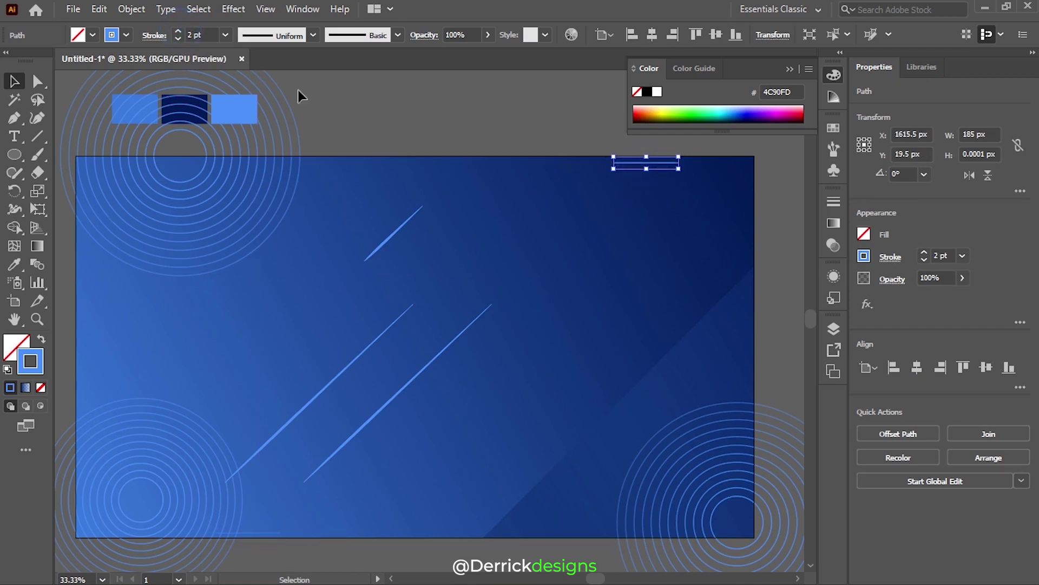
click(379, 98)
click(264, 532)
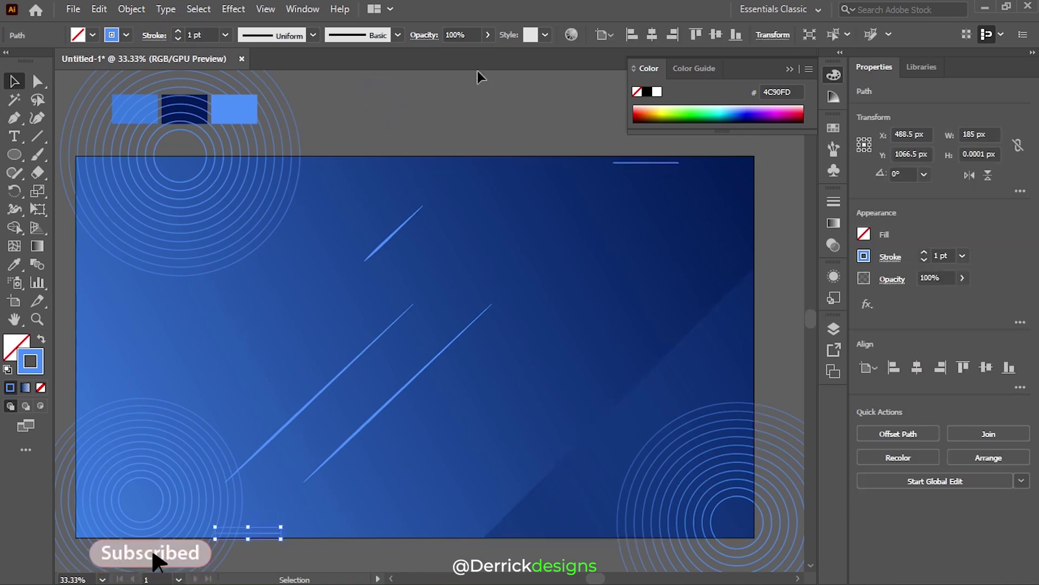
click(305, 10)
- Lower the bottom-left horizontal line's opacity to 24% in the Transparency panel
click(453, 507)
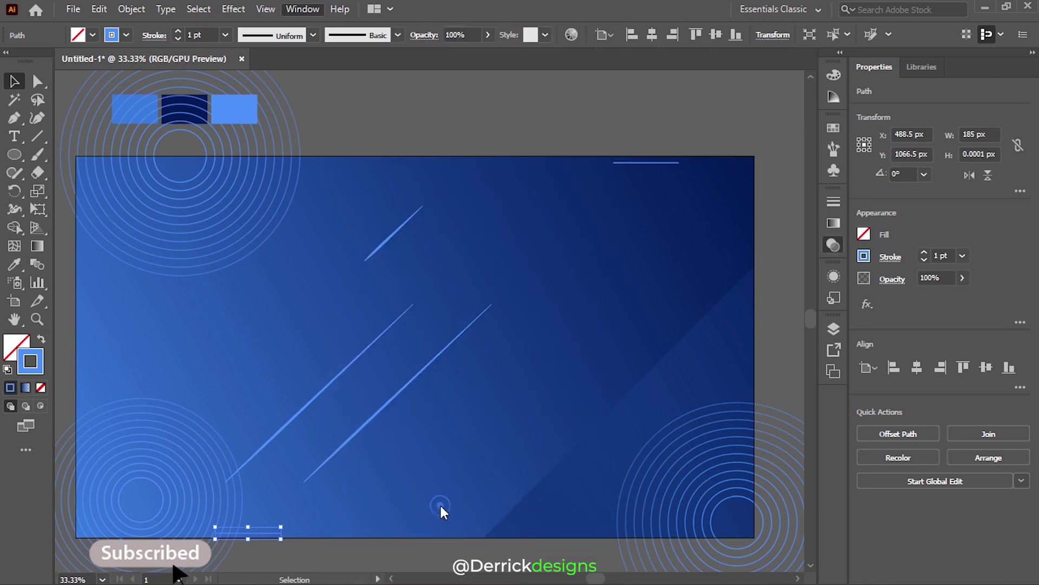
click(796, 219)
drag(794, 238, 754, 238)
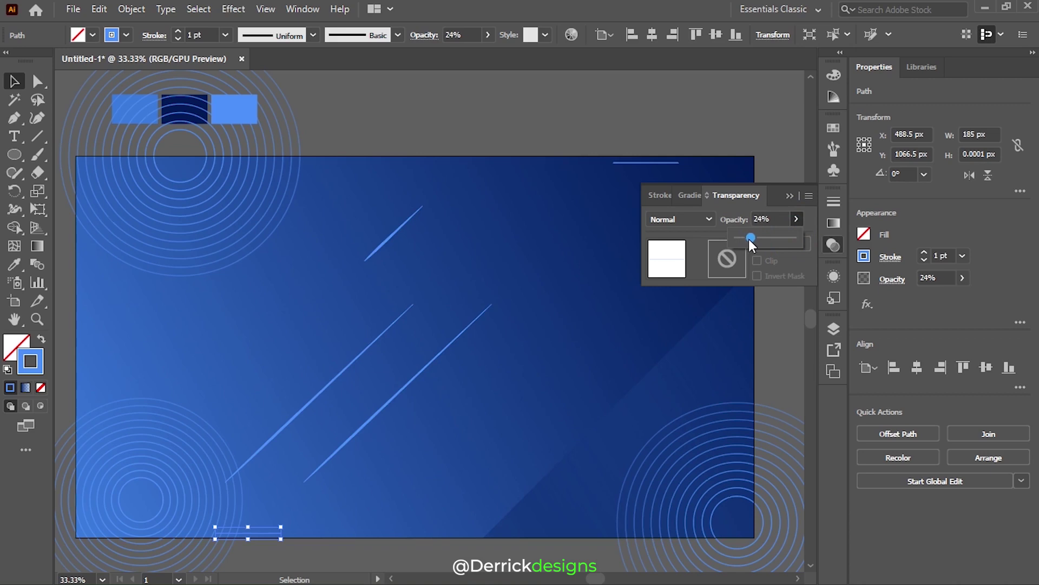
click(537, 115)
click(557, 132)
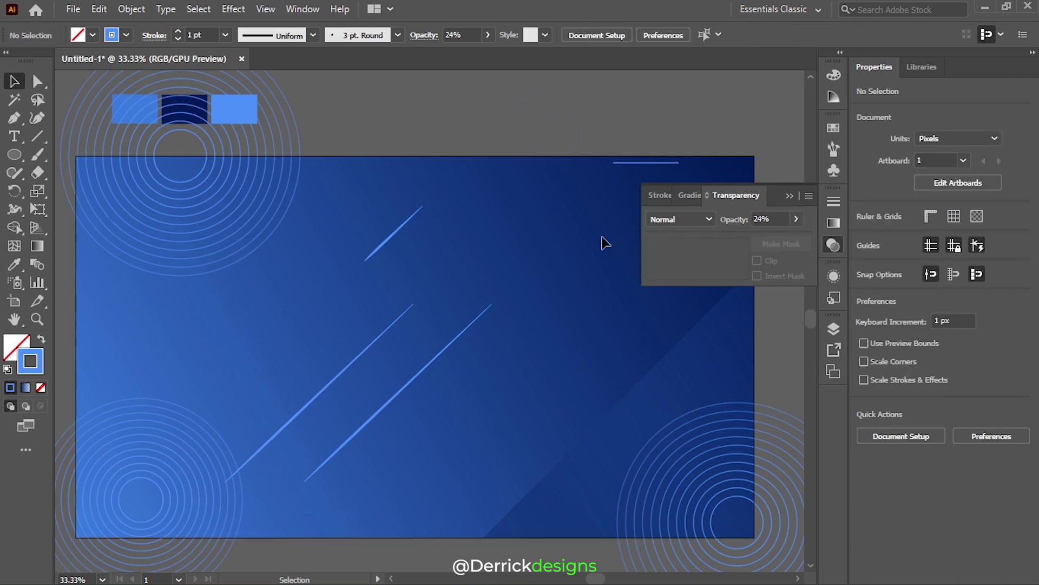
click(270, 533)
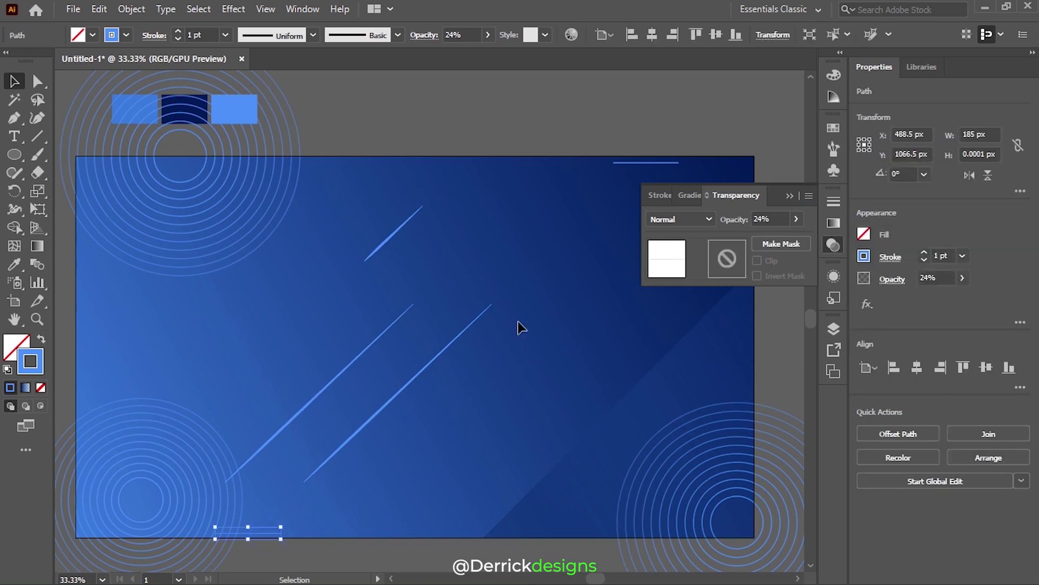
- Select both horizontal lines and make a blend with Object > Blend > Make
shift+click(658, 162)
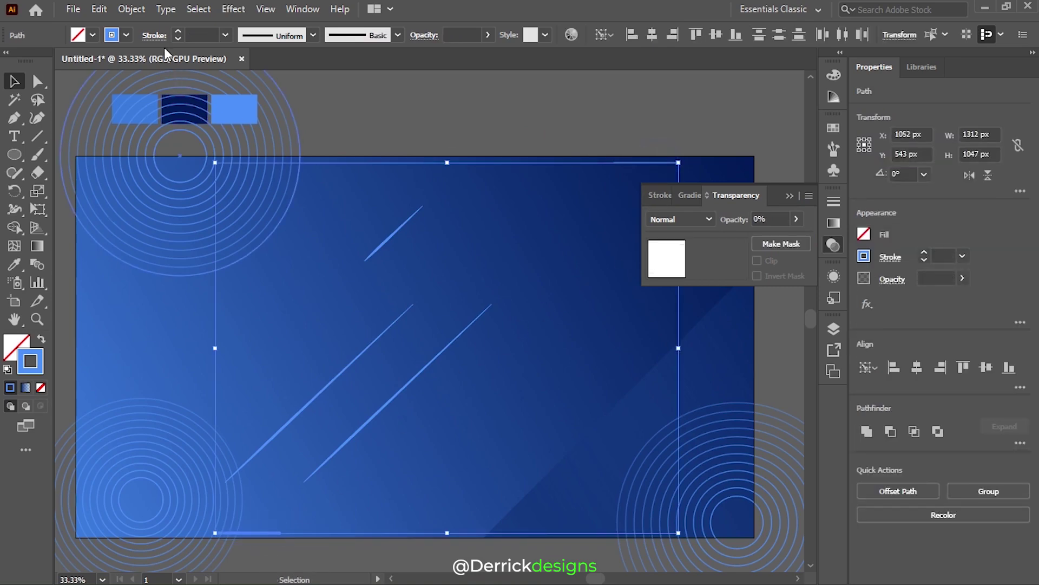
click(132, 10)
mouse_move(189, 421)
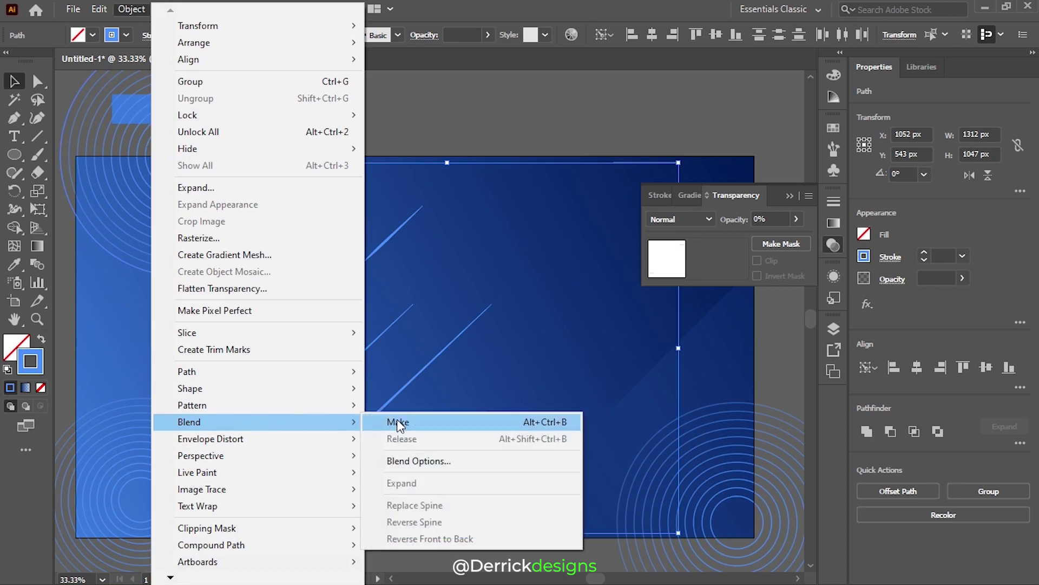
click(415, 423)
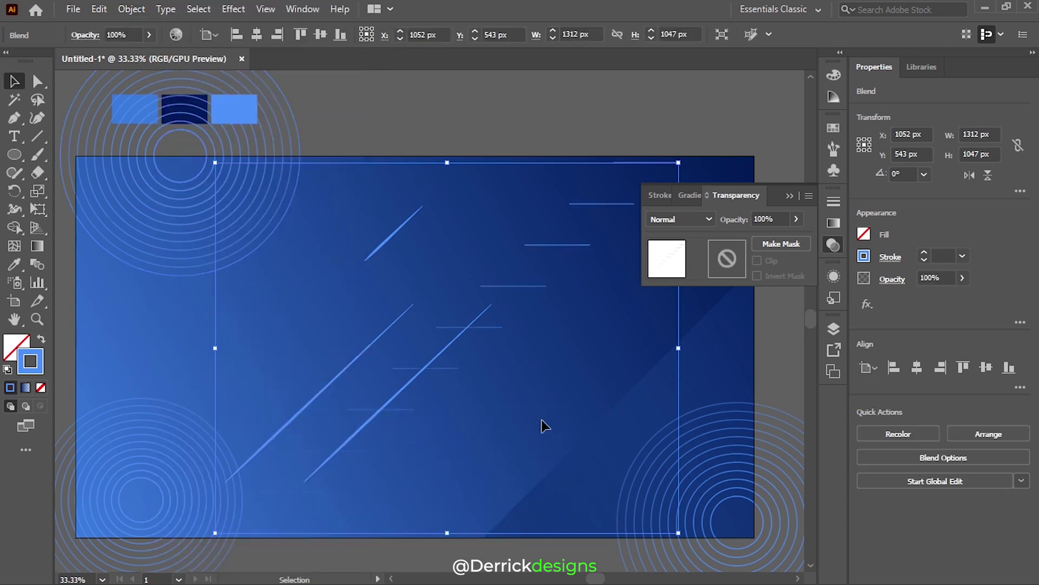
- Set the blend options to Specified Steps with 68 steps and deselect
click(37, 261)
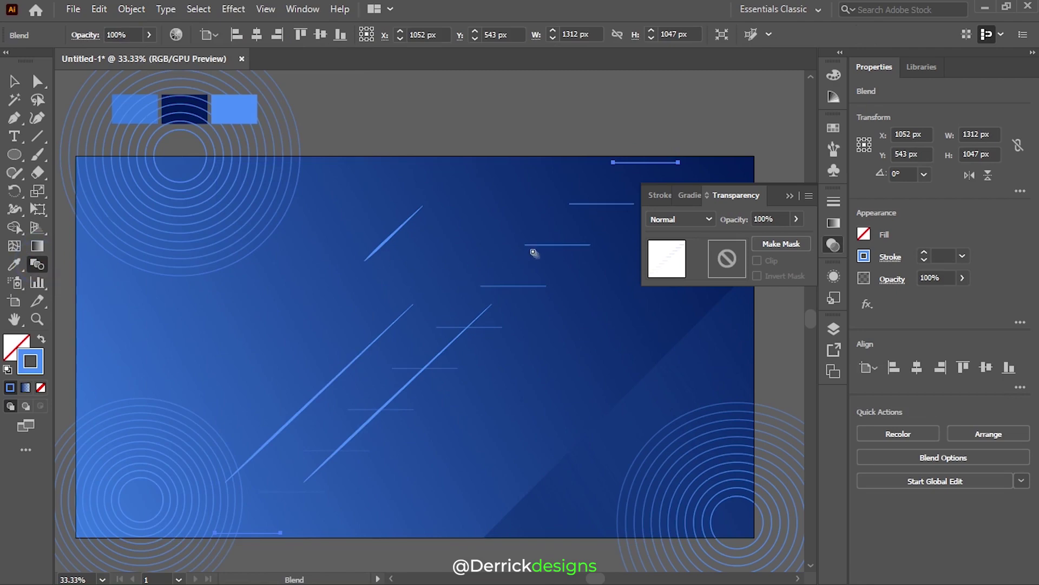
double_click(47, 267)
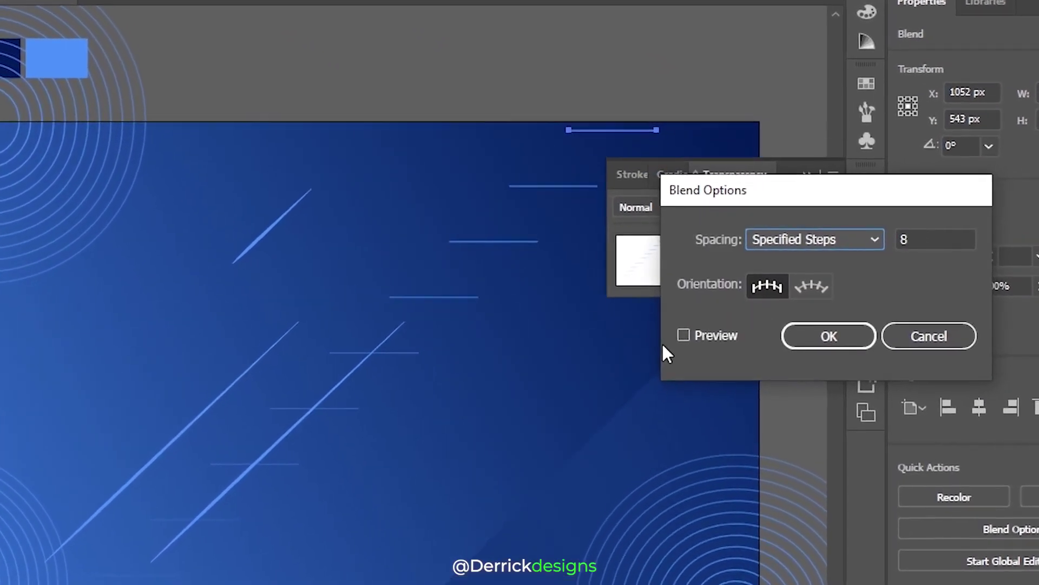
click(688, 327)
click(899, 237)
click(893, 236)
double_click(947, 236)
text(22)
scroll(952, 234, up, 6)
scroll(953, 234, up, 6)
scroll(953, 234, up, 6)
scroll(953, 234, up, 3)
scroll(953, 233, up, 8)
scroll(953, 234, up, 5)
scroll(953, 233, up, 4)
scroll(953, 234, up, 5)
scroll(953, 234, up, 2)
scroll(953, 234, up, 4)
scroll(953, 234, down, 2)
scroll(952, 234, down, 1)
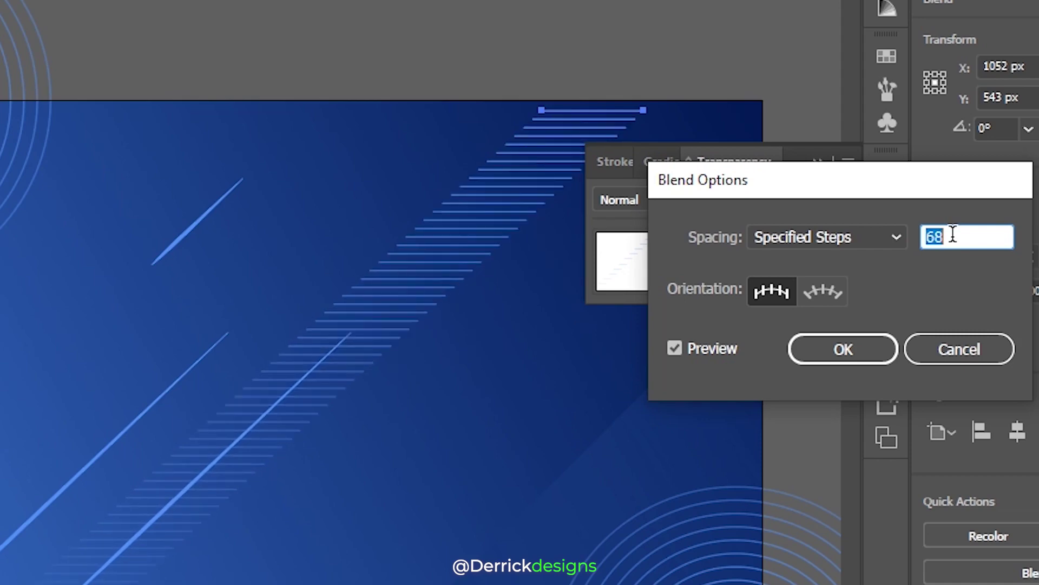
click(843, 349)
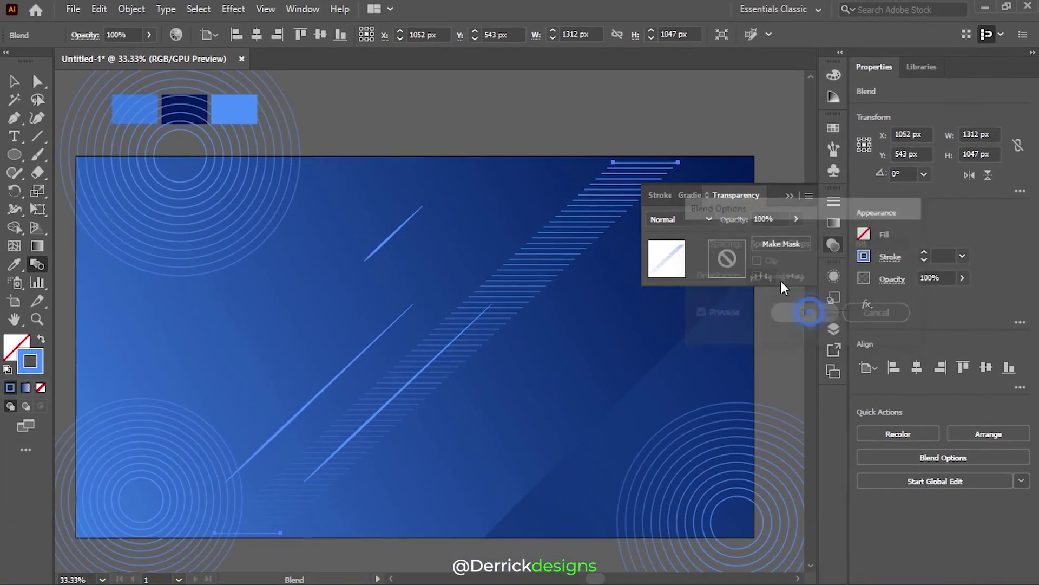
click(587, 139)
click(15, 82)
click(546, 81)
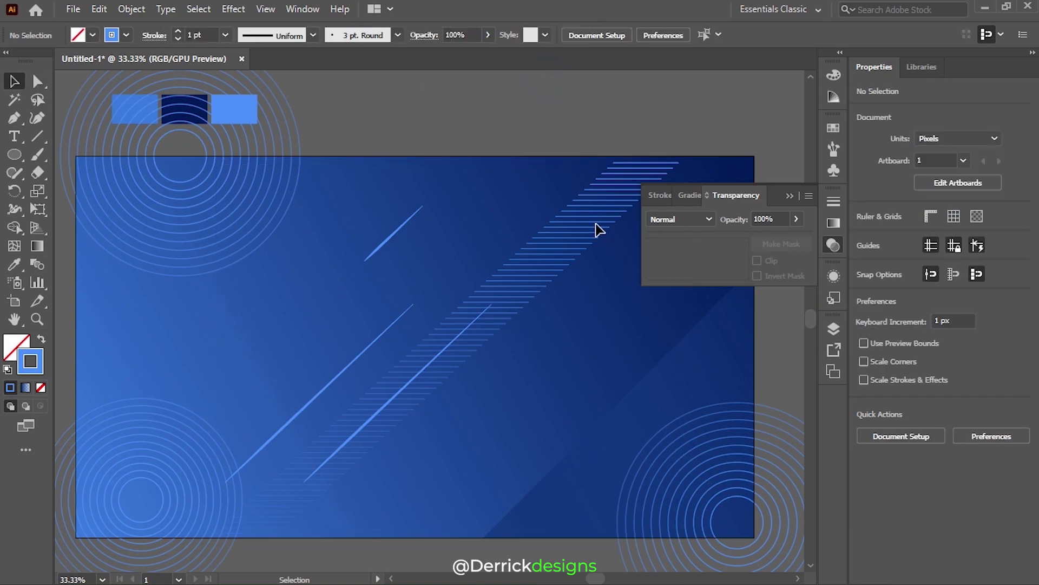
- Move the line blend toward the left side of the artboard
click(786, 196)
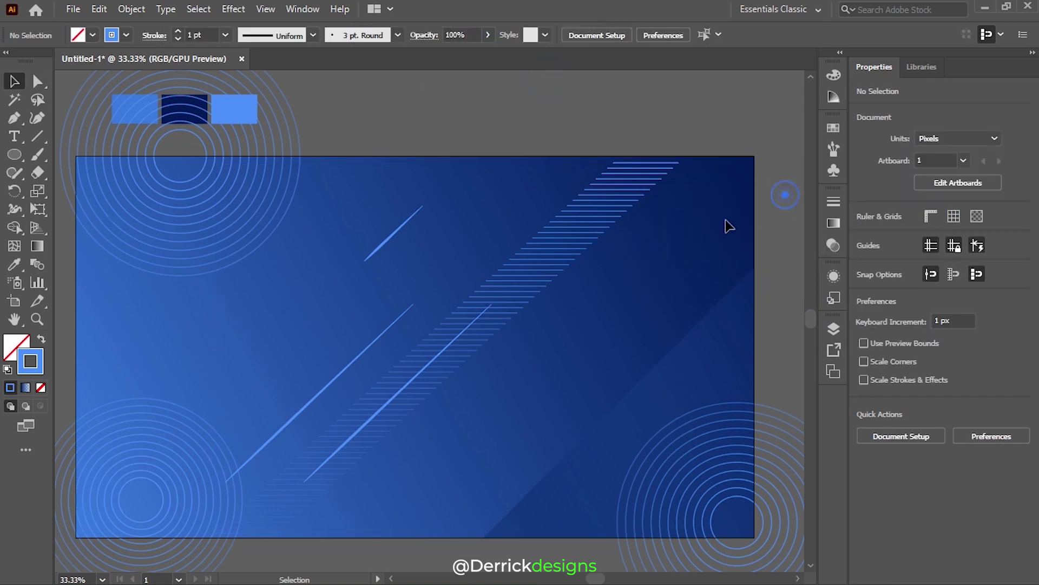
mouse_move(414, 379)
mouse_down()
mouse_move(437, 394)
mouse_move(427, 379)
mouse_move(468, 436)
mouse_move(499, 409)
mouse_up()
click(416, 375)
drag(600, 213, 81, 337)
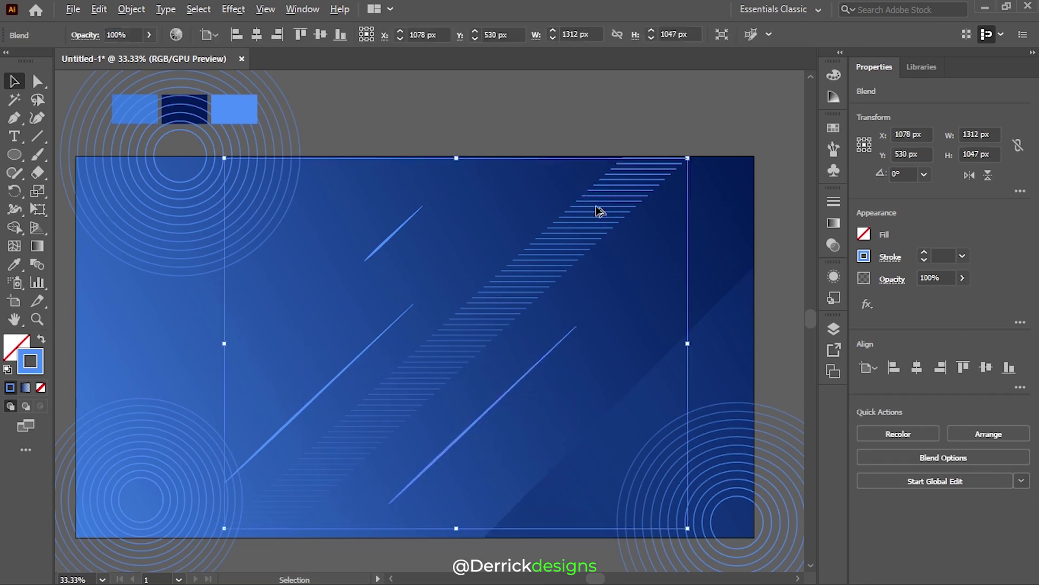
- Alt-drag two blend copies: one across the top edge, one toward the lower right
click(413, 122)
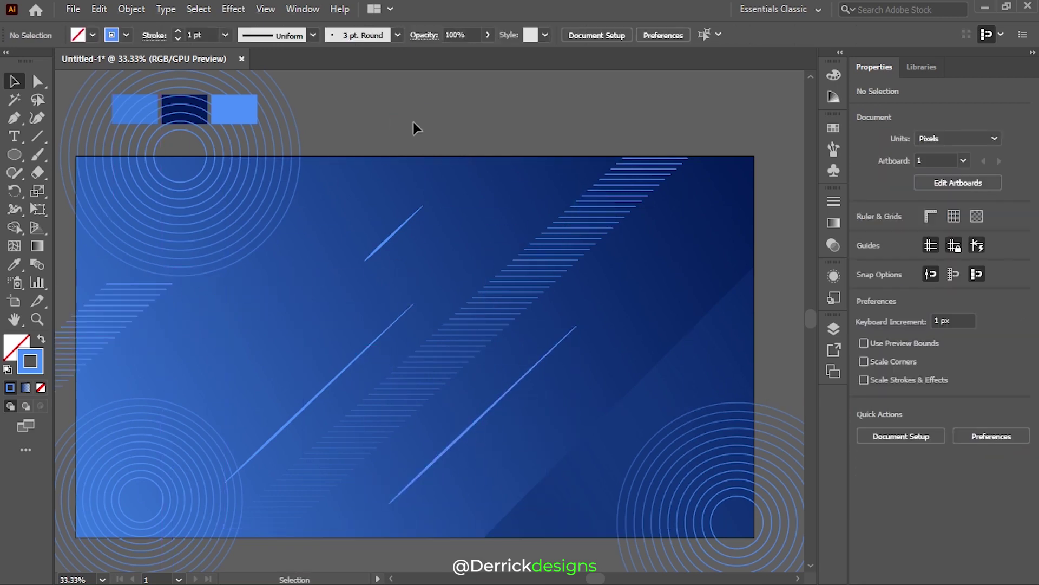
mouse_move(110, 312)
mouse_down()
mouse_move(420, 200)
mouse_move(568, 96)
mouse_up()
scroll(552, 203, up, 3)
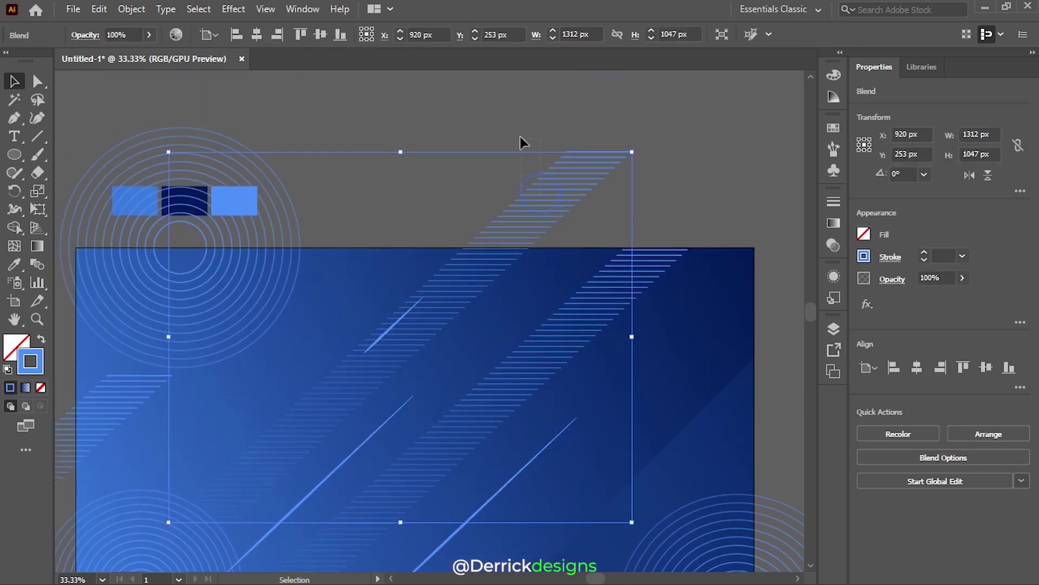
drag(523, 146, 556, 184)
mouse_move(465, 225)
mouse_down()
mouse_move(549, 157)
mouse_move(545, 190)
mouse_up()
scroll(544, 190, down, 5)
scroll(487, 163, up, 1)
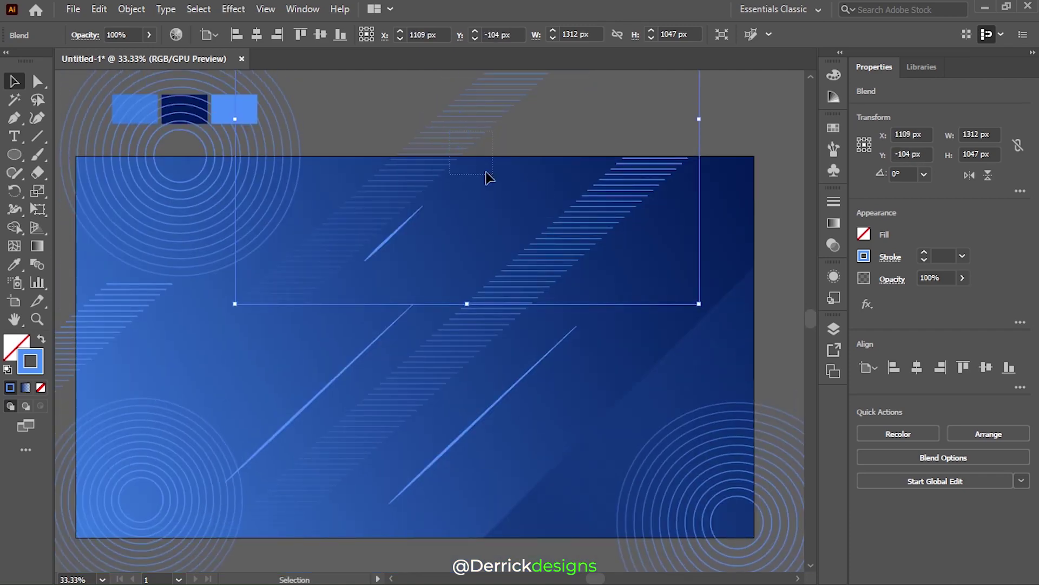
mouse_move(458, 139)
mouse_down()
mouse_move(746, 352)
mouse_move(733, 366)
mouse_up()
click(772, 172)
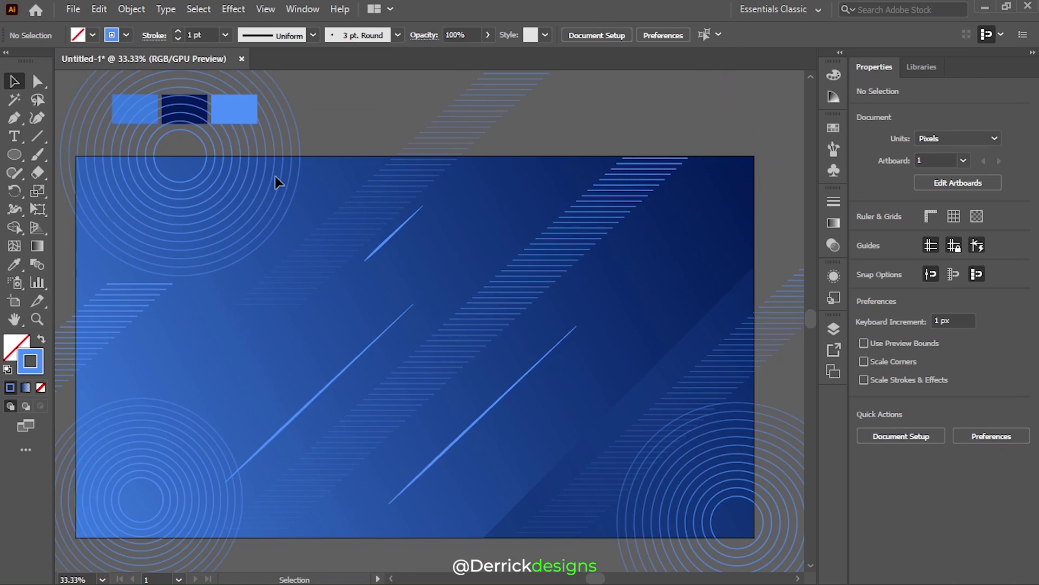
- Create a 50 × 50 px circle with the Ellipse tool near the artboard top
click(14, 155)
click(508, 189)
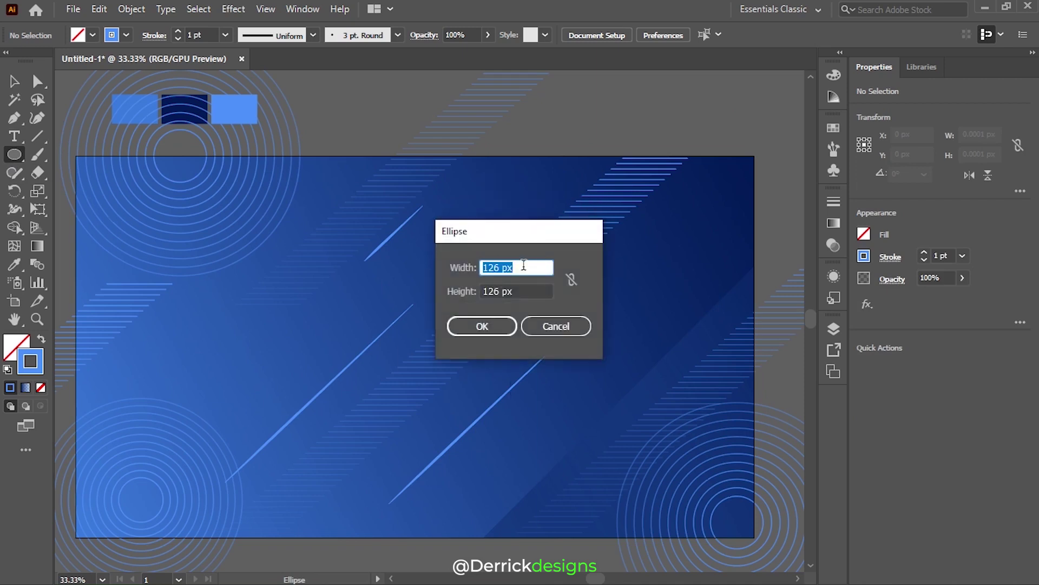
text(1)
key(Tab)
text(50)
click(485, 327)
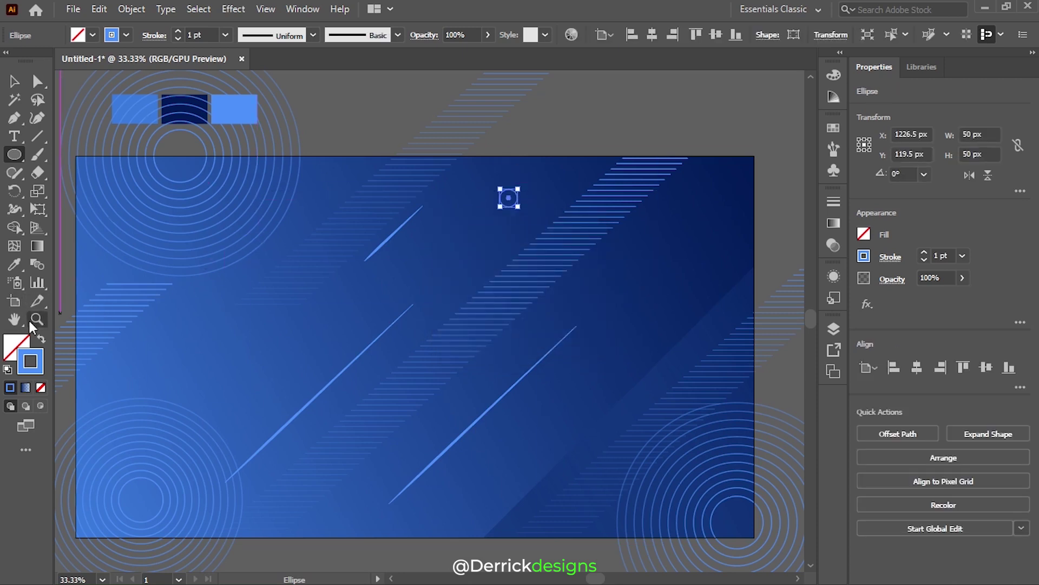
- Swap fill and stroke so the circle is solid light blue with no outline
click(40, 341)
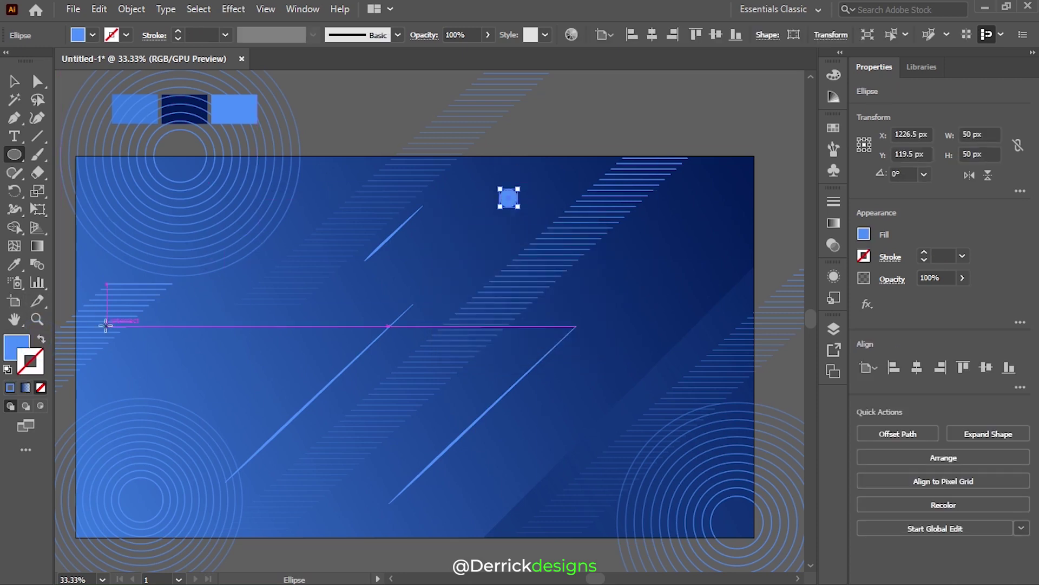
click(13, 350)
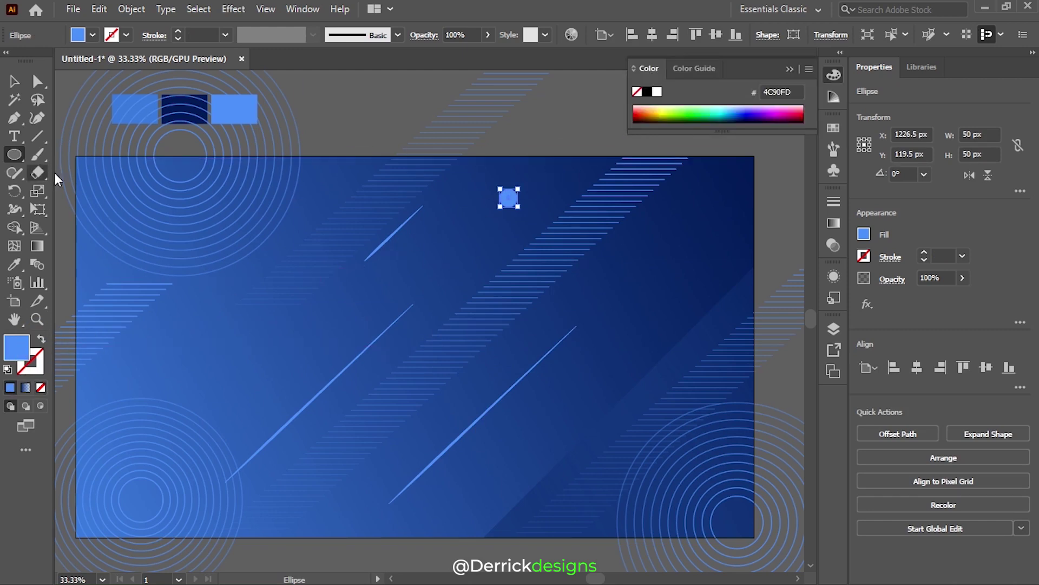
click(14, 82)
click(599, 125)
alt+scroll(524, 213, up, 1)
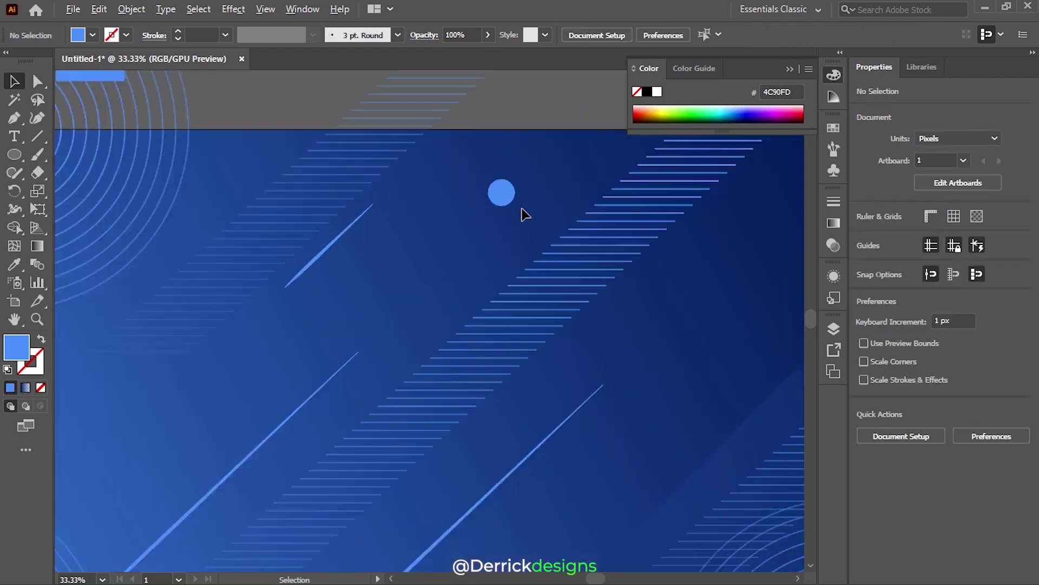
- Zoom in and scale the circle down to an 11.5 px dot
alt+scroll(524, 212, up, 3)
click(479, 190)
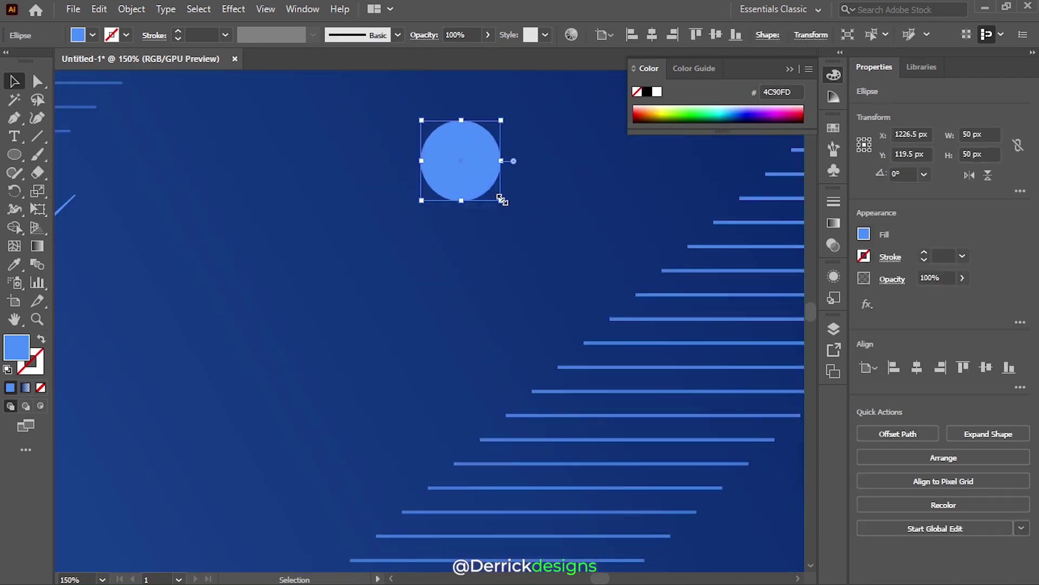
drag(502, 199, 437, 138)
click(511, 168)
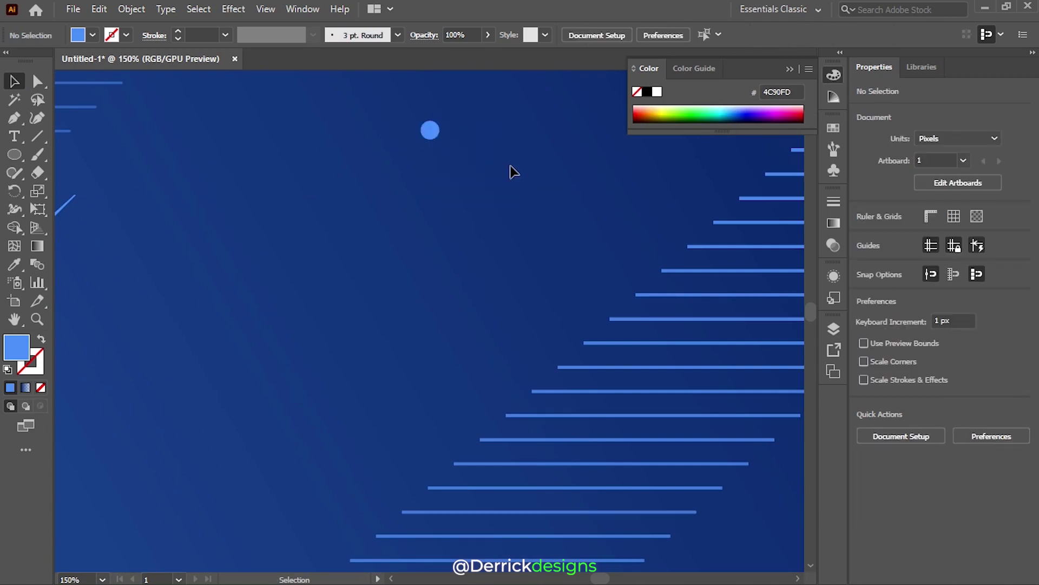
- Zoom back out and Alt-drag a copy of the dot straight down
alt+scroll(511, 169, down, 3)
alt+scroll(510, 165, down, 1)
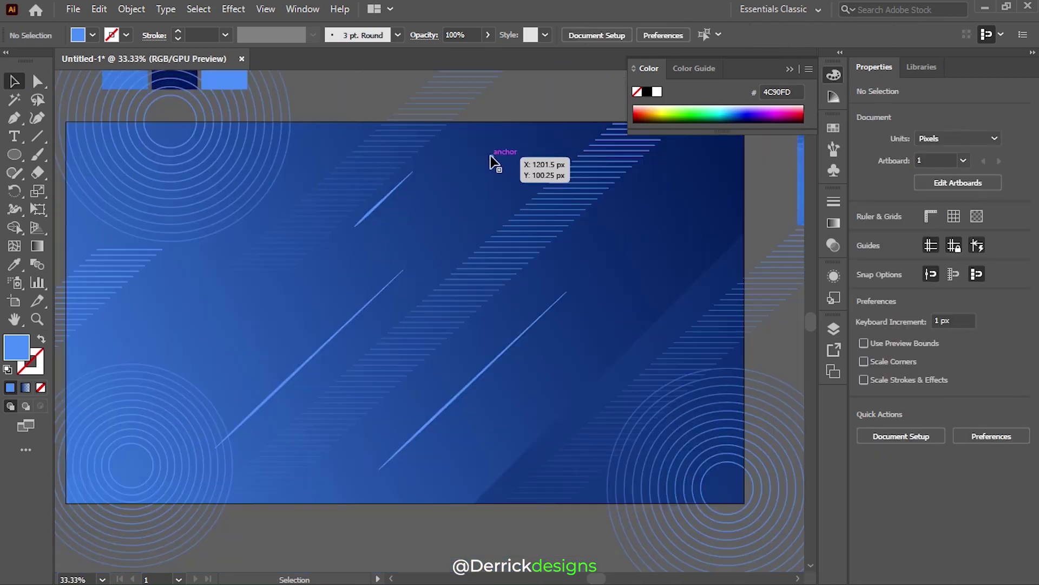
click(492, 158)
click(525, 100)
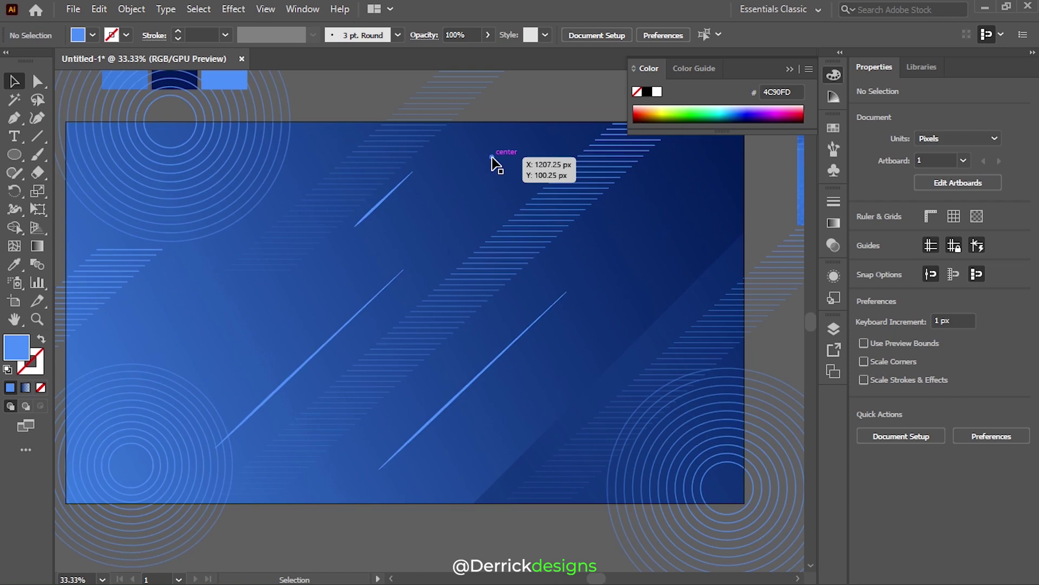
scroll(491, 157, up, 2)
scroll(491, 157, up, 1)
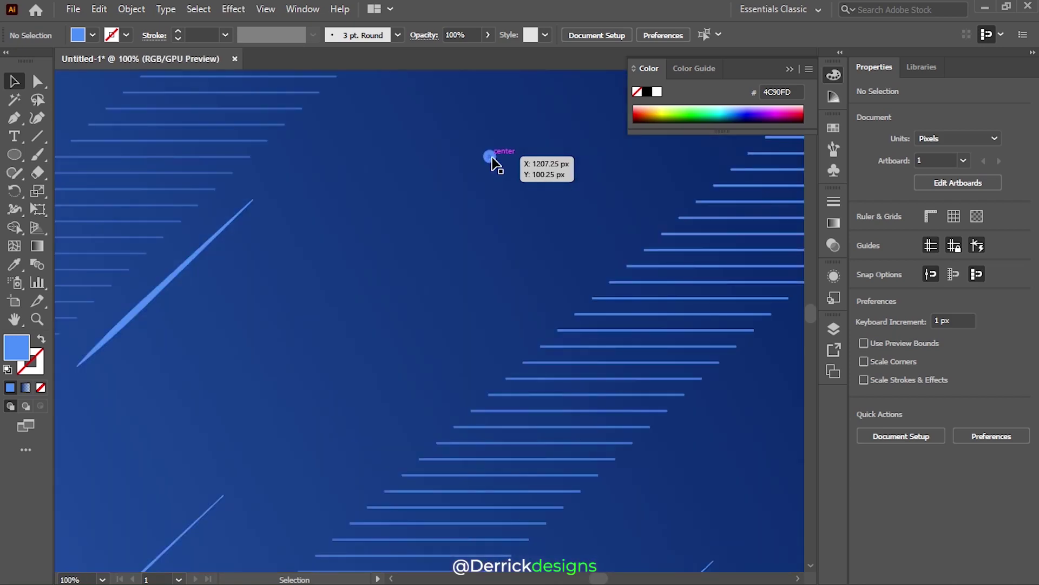
drag(491, 158, 490, 175)
- Finish the seven-dot column and group its dots together
key(ctrl)
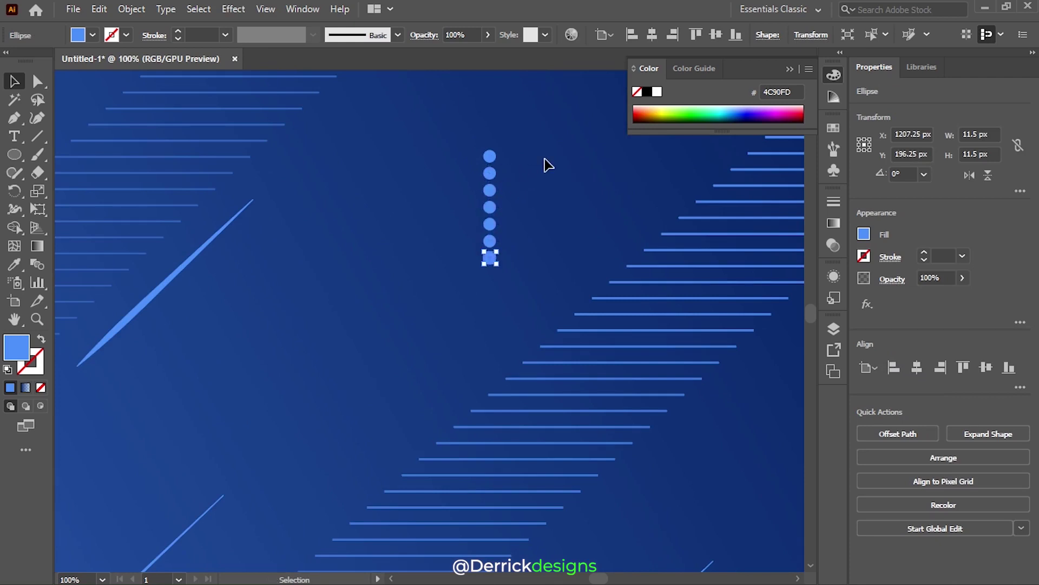
shift+click(491, 158)
right_click(493, 158)
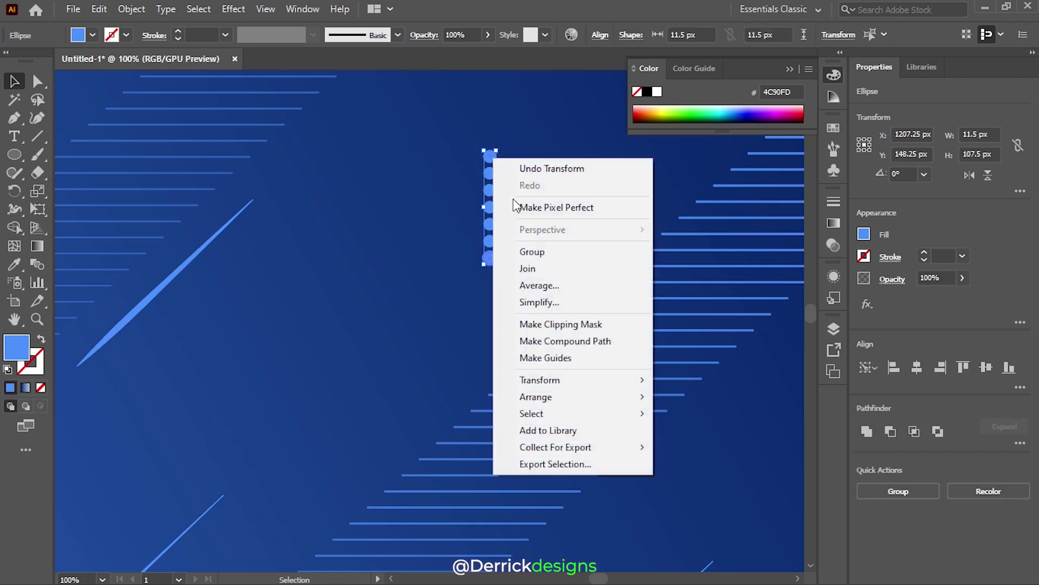
click(528, 252)
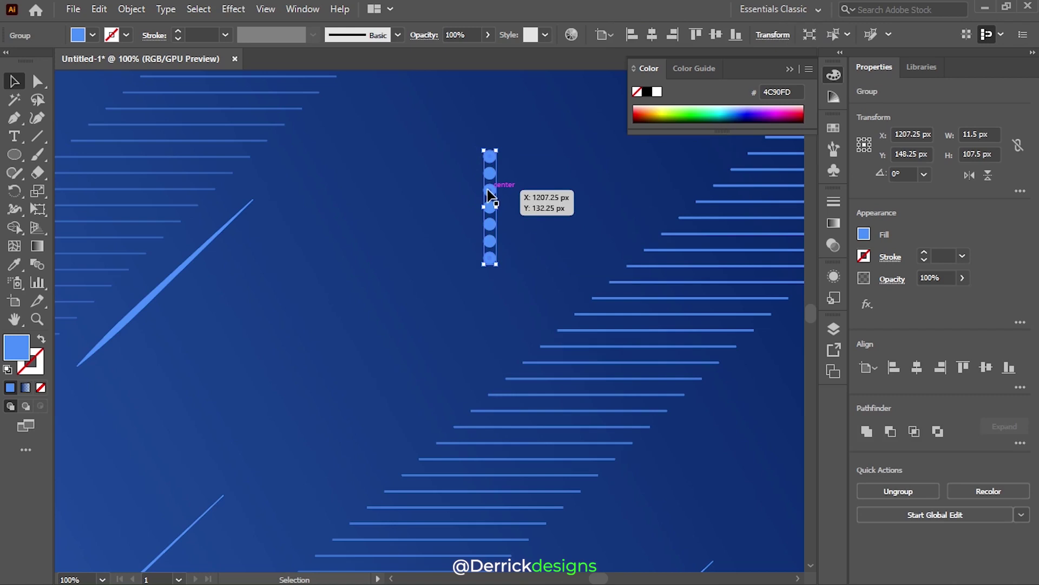
- Try copying the dot column to the right, undoing each misplaced attempt
drag(490, 195, 713, 183)
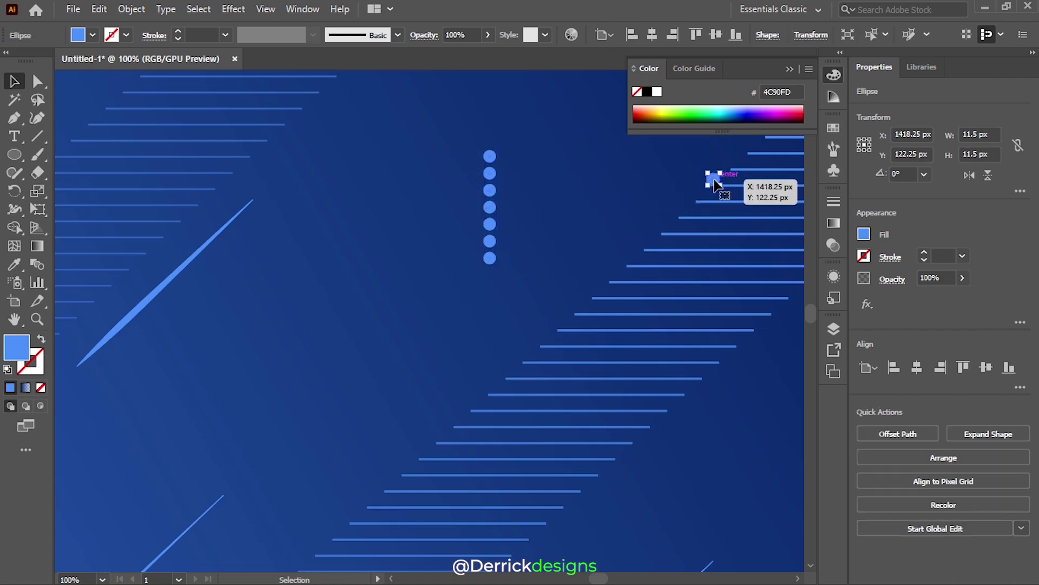
key(ctrl+z)
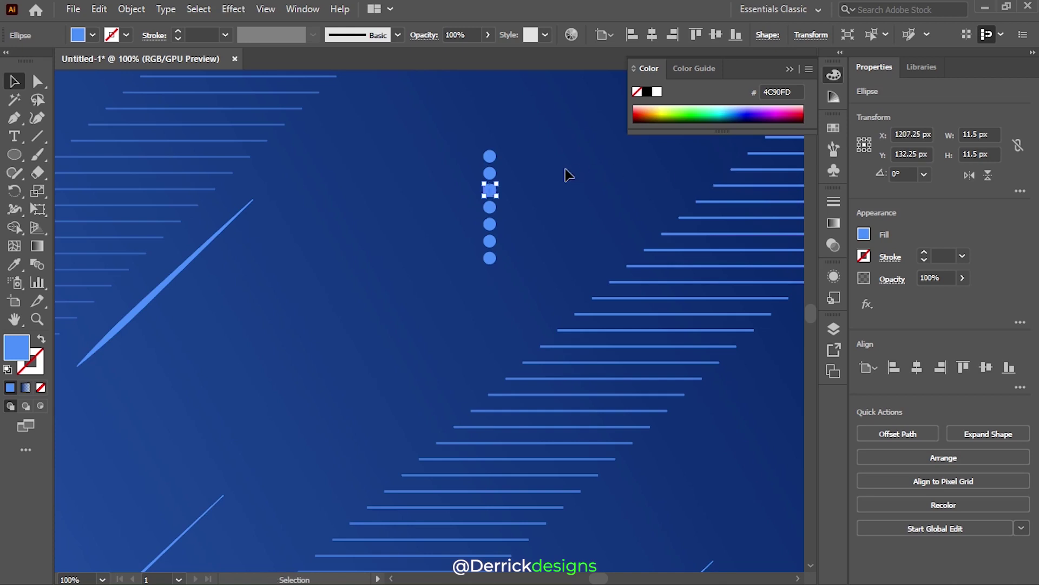
click(490, 157)
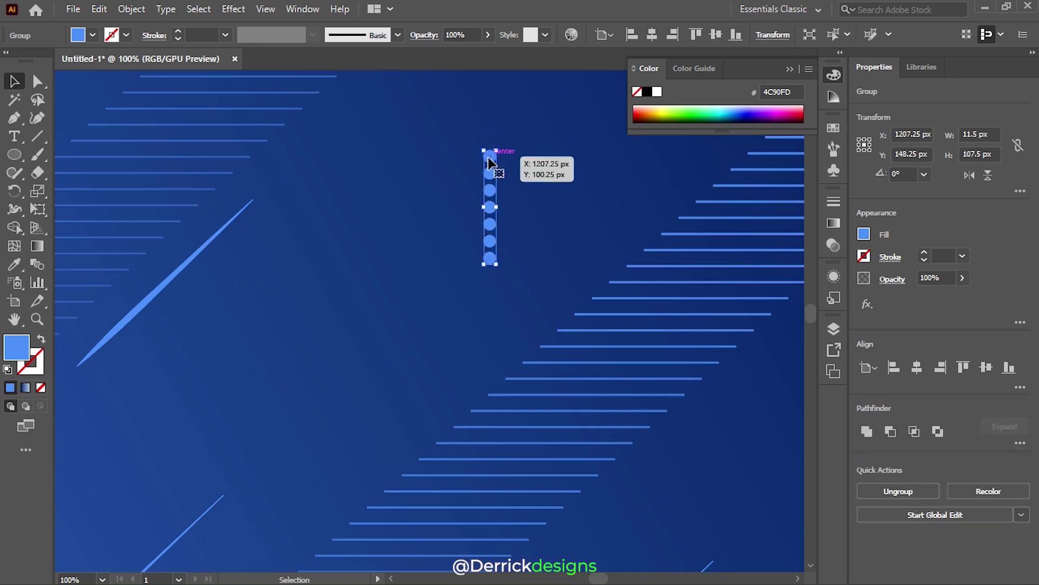
drag(490, 161, 715, 157)
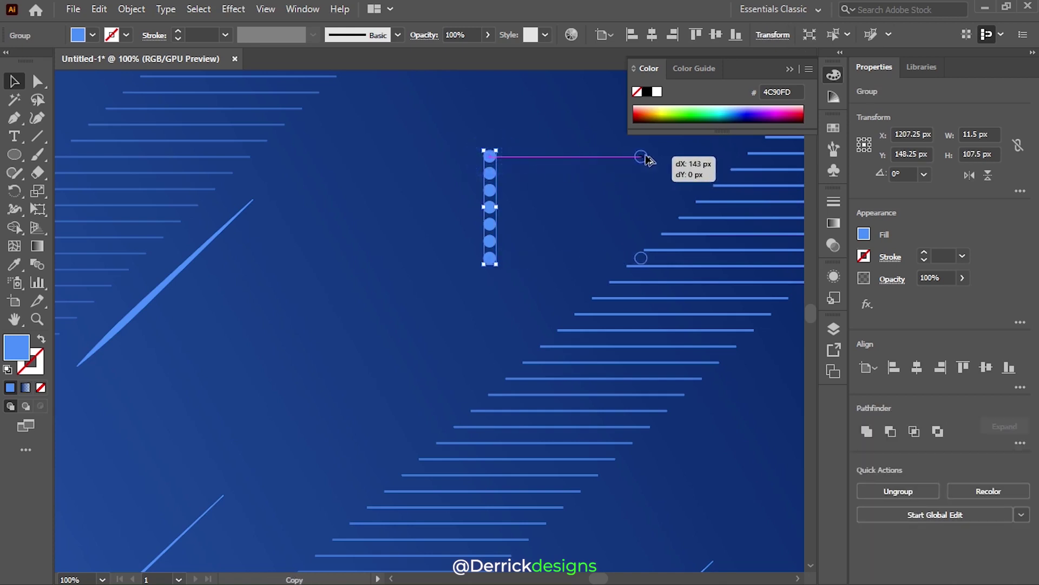
drag(714, 157, 712, 156)
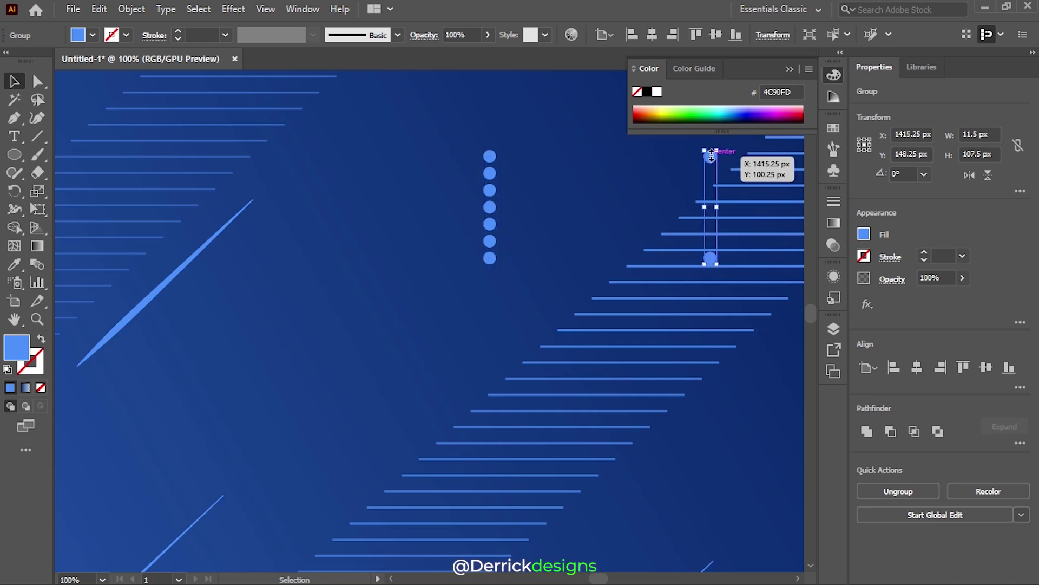
key(ctrl+z)
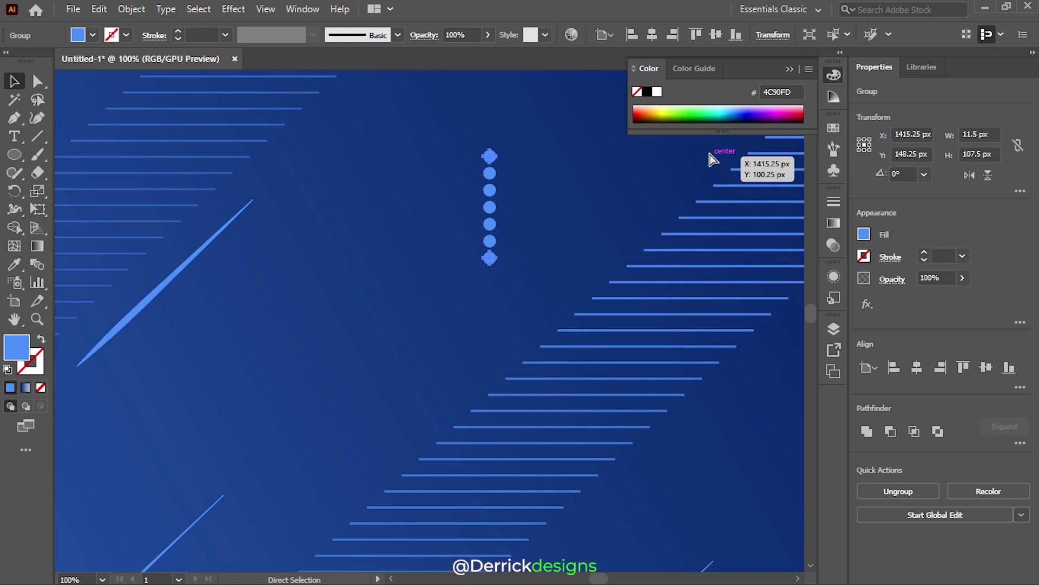
- Ungroup and regroup the seven dots as a single column
key(ctrl+shift+g)
right_click(490, 196)
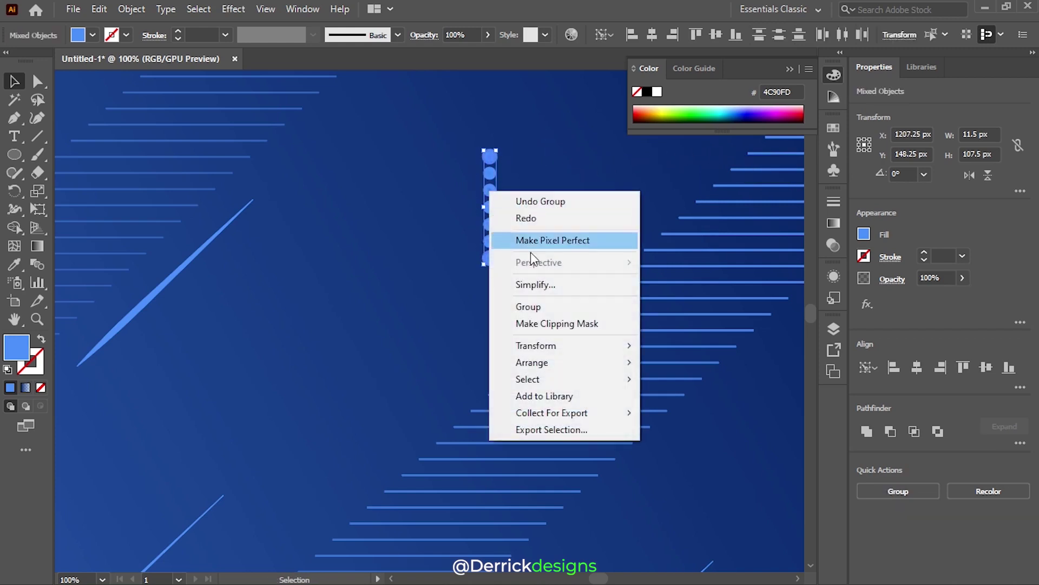
click(536, 301)
click(535, 255)
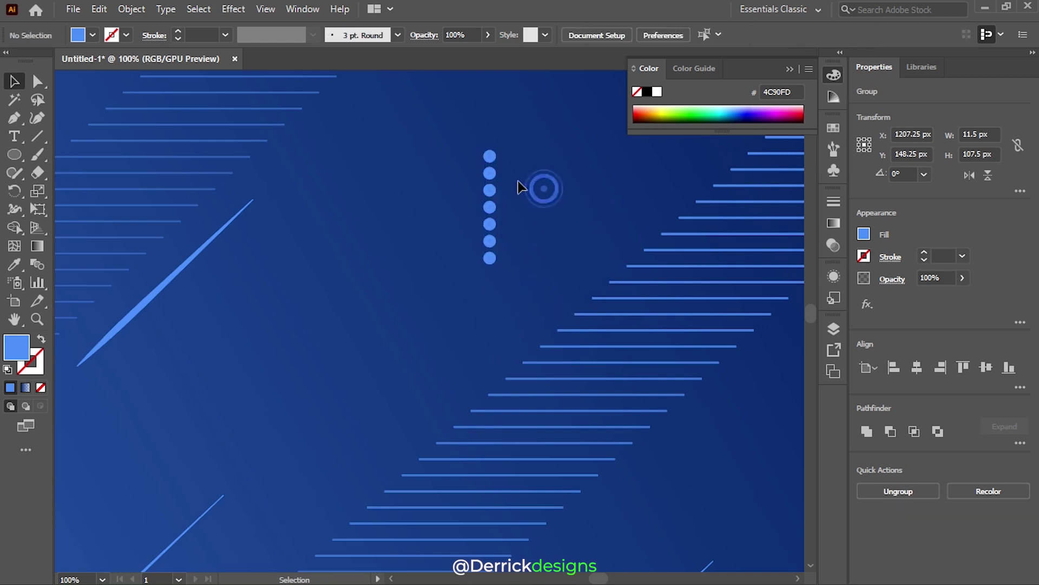
- Shift the column left, add a level copy on the right, and select both columns
drag(490, 158, 373, 161)
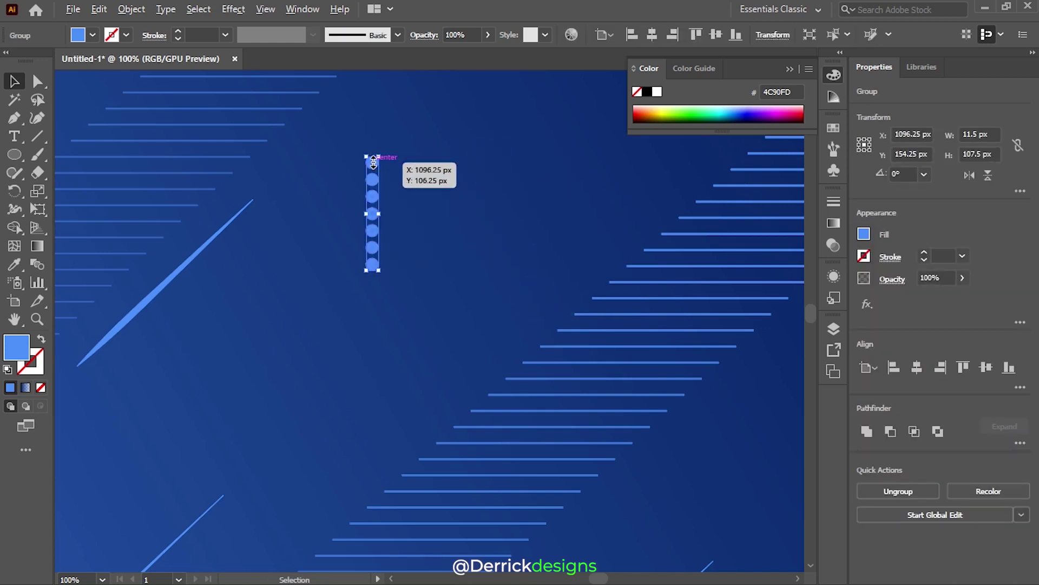
drag(373, 169, 718, 160)
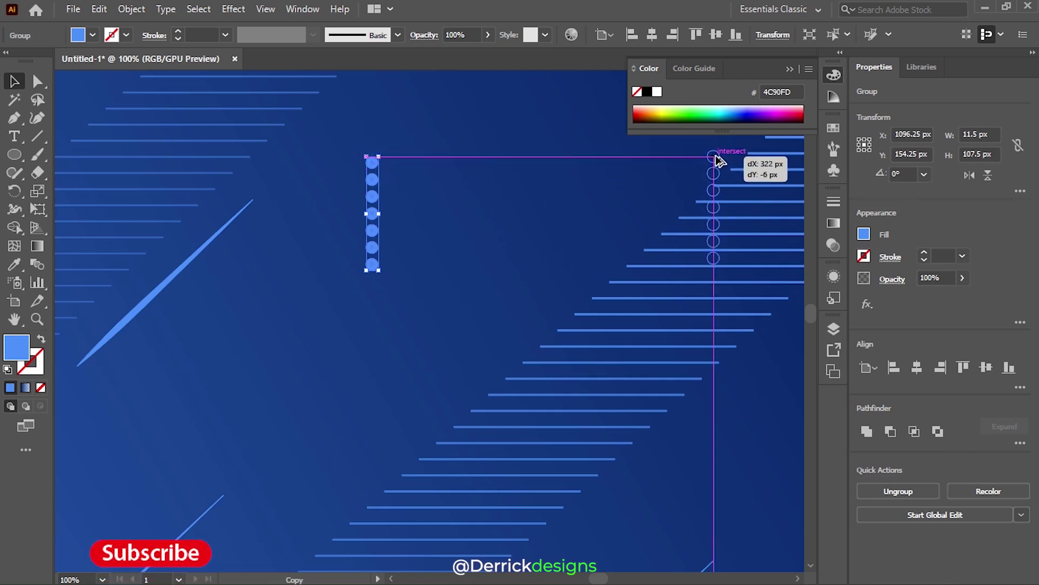
drag(717, 161, 717, 164)
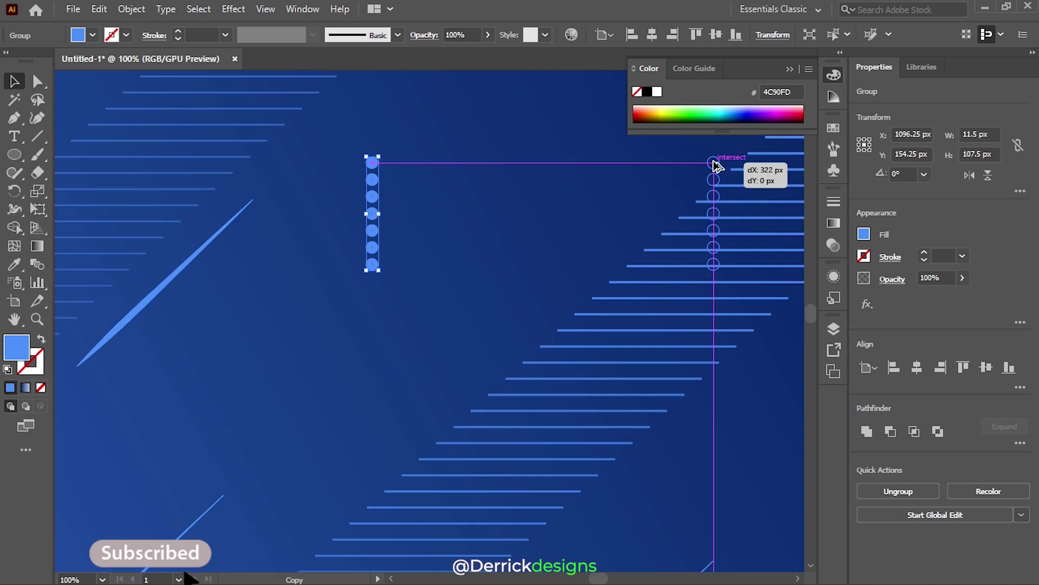
drag(715, 164, 716, 165)
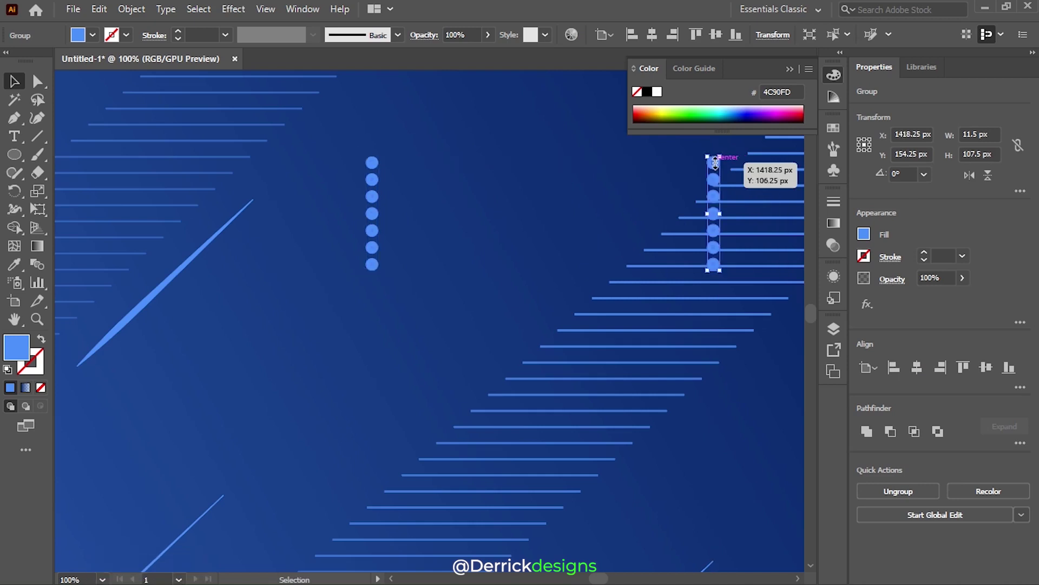
shift+click(372, 167)
- Make a blend between the two dot columns from the Object menu
key(5)
click(132, 9)
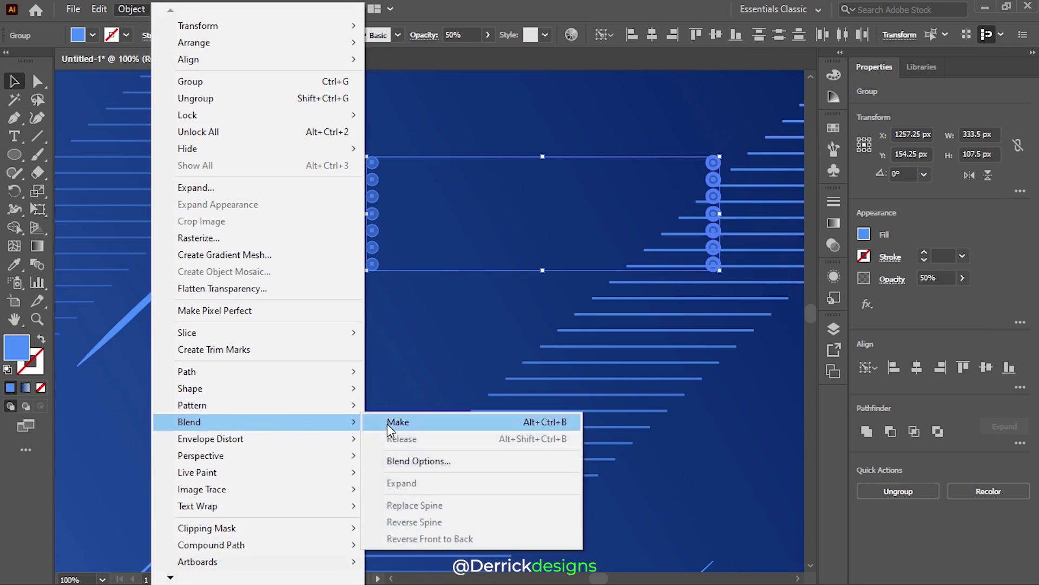
mouse_move(189, 421)
click(388, 423)
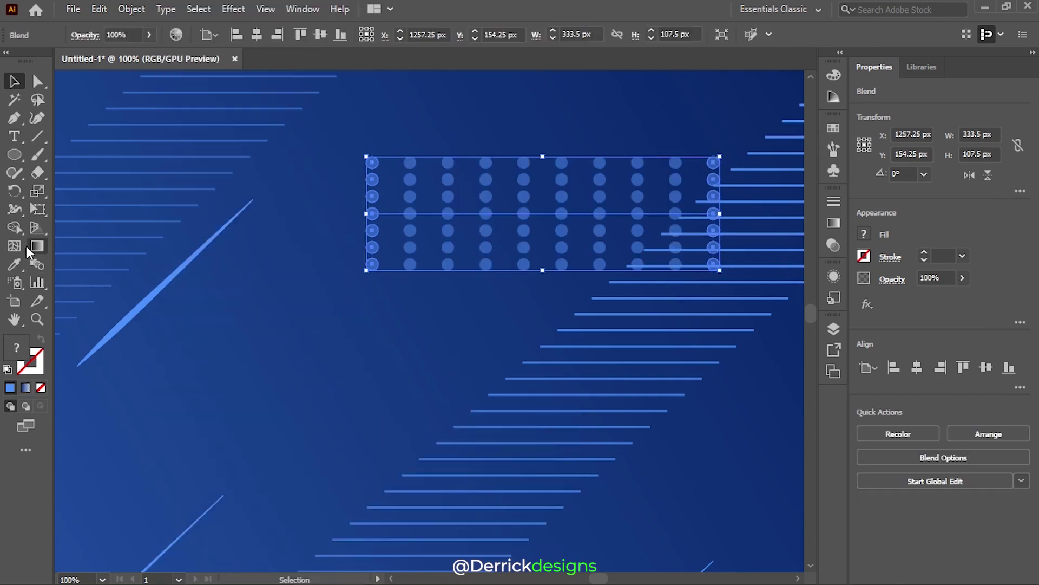
- Set the blend to 16 specified steps with Preview on, then deselect the grid
click(32, 264)
double_click(33, 265)
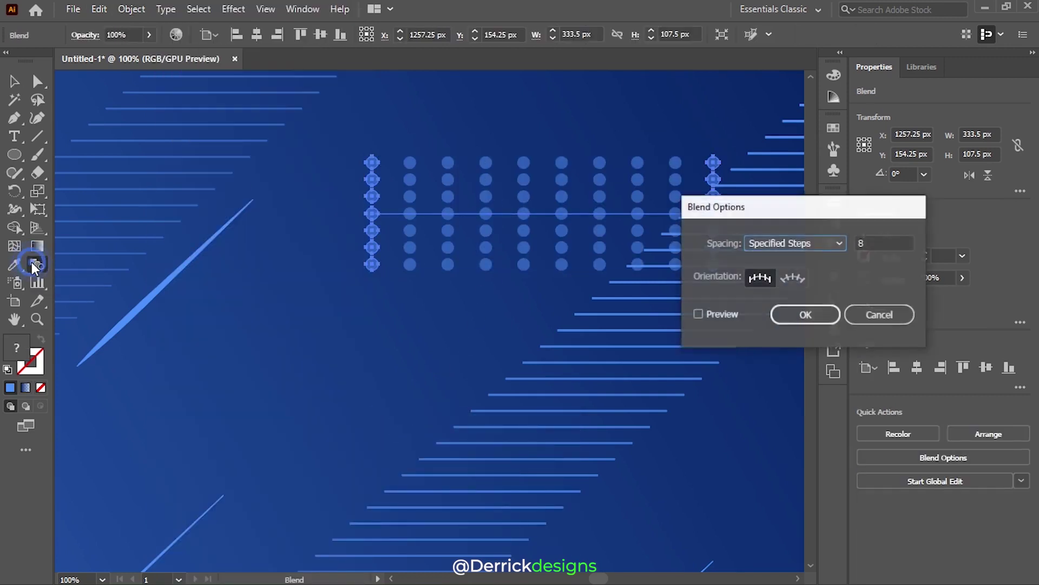
click(698, 314)
double_click(866, 243)
text(12)
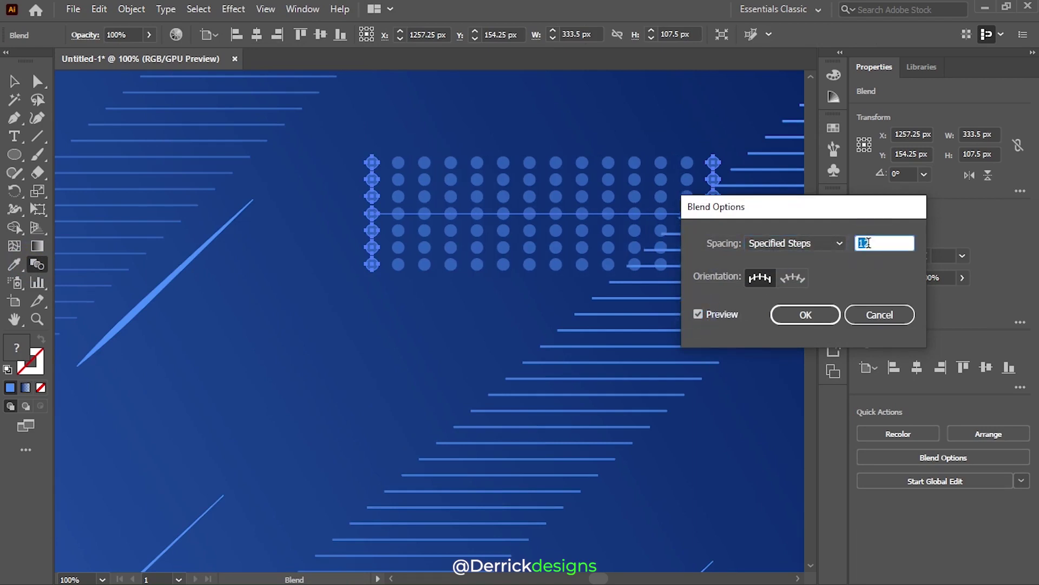
key(Up)
key(Up)
key(Up)
key(Up)
key(Up)
key(Down)
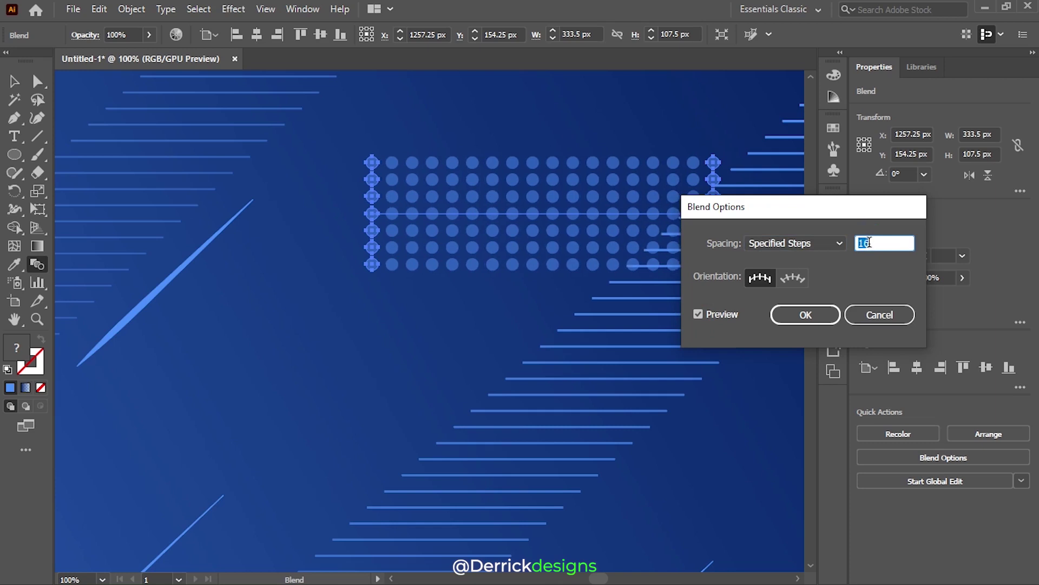
click(820, 314)
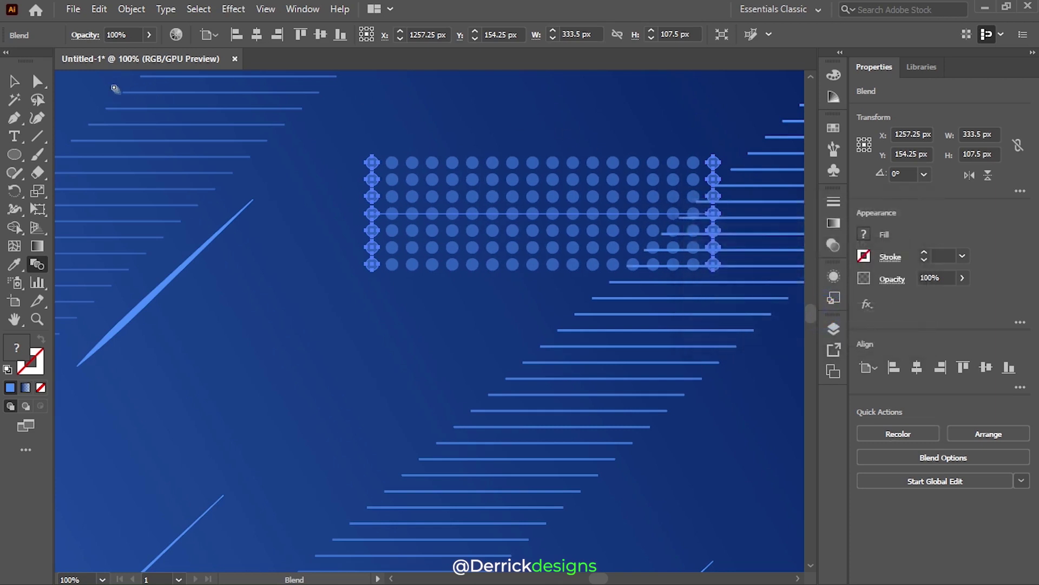
click(14, 81)
click(474, 82)
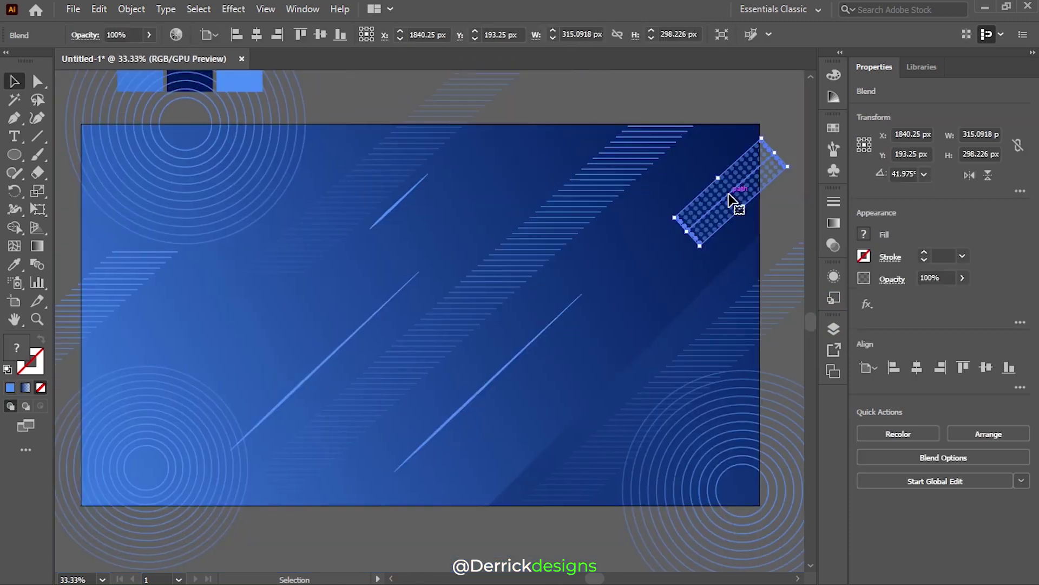
- Duplicate the tilted dot grid, rotate the copy nearly level, and move it left
drag(733, 204, 316, 317)
click(544, 127)
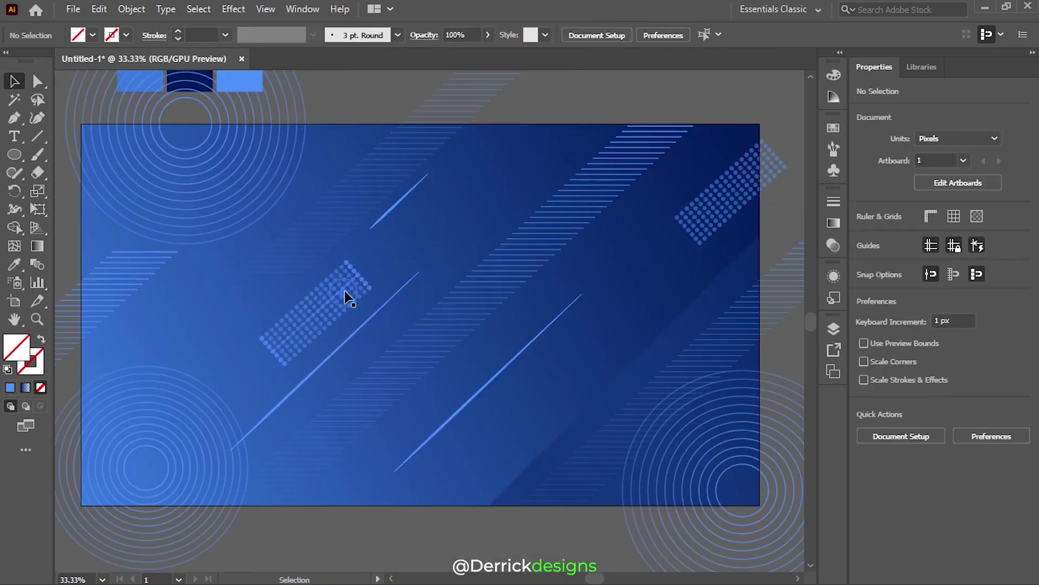
click(368, 282)
mouse_move(378, 288)
mouse_down()
mouse_move(383, 343)
mouse_move(359, 307)
mouse_move(265, 312)
mouse_up()
click(395, 284)
mouse_move(787, 309)
mouse_down()
mouse_move(754, 298)
mouse_move(748, 307)
mouse_up()
- Drag the lower-right line band's bottom-left anchor leftward to extend it
click(800, 313)
click(687, 379)
key(a)
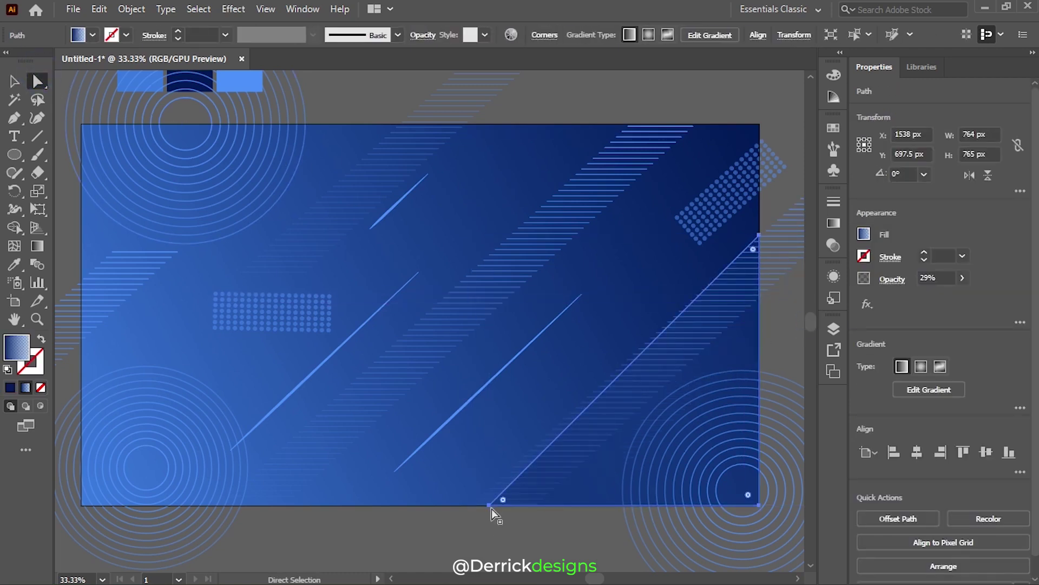
click(490, 506)
drag(489, 505, 472, 504)
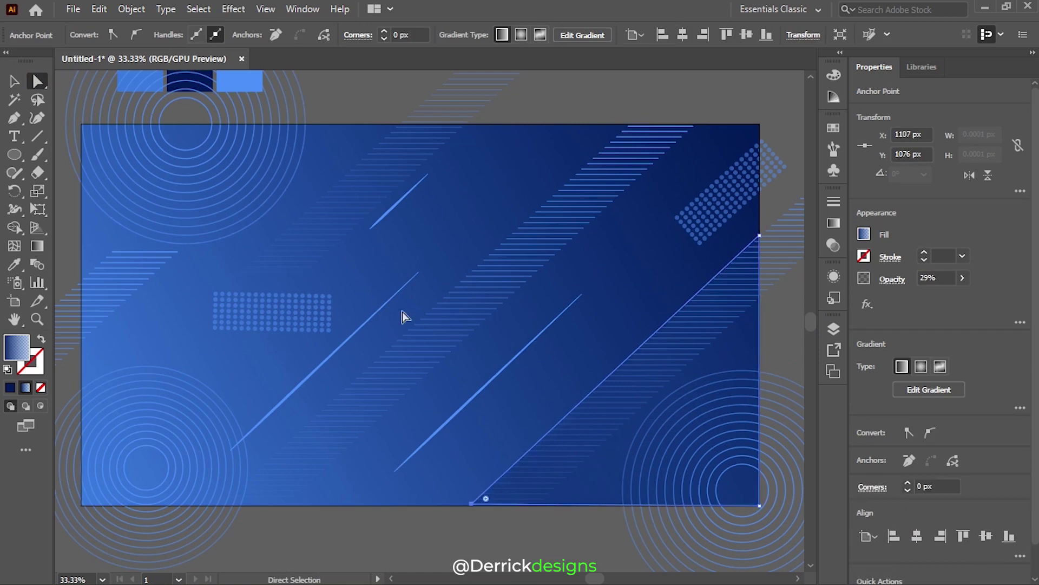
click(14, 81)
click(348, 92)
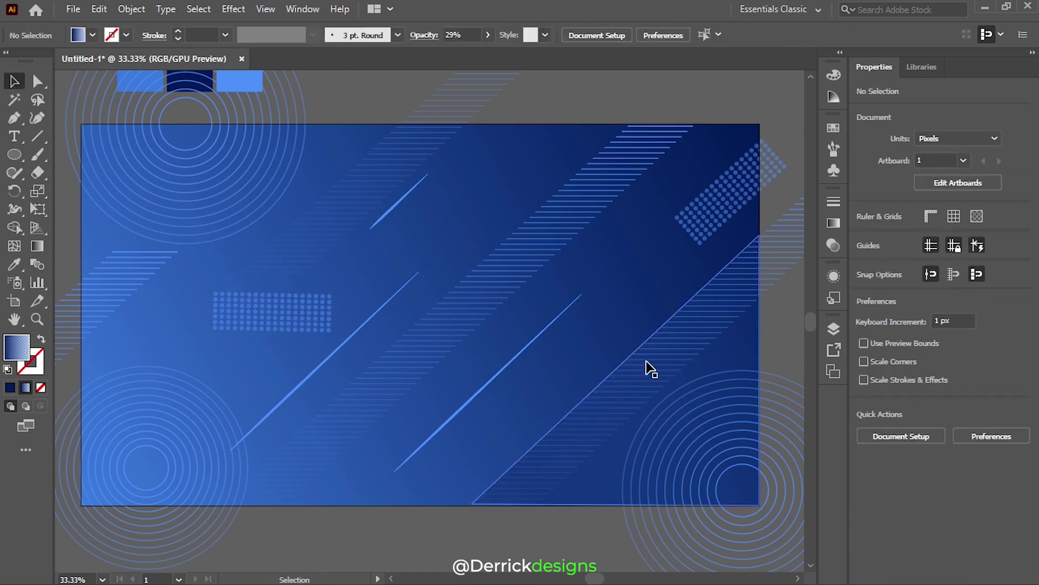
scroll(645, 366, down, 1)
click(460, 240)
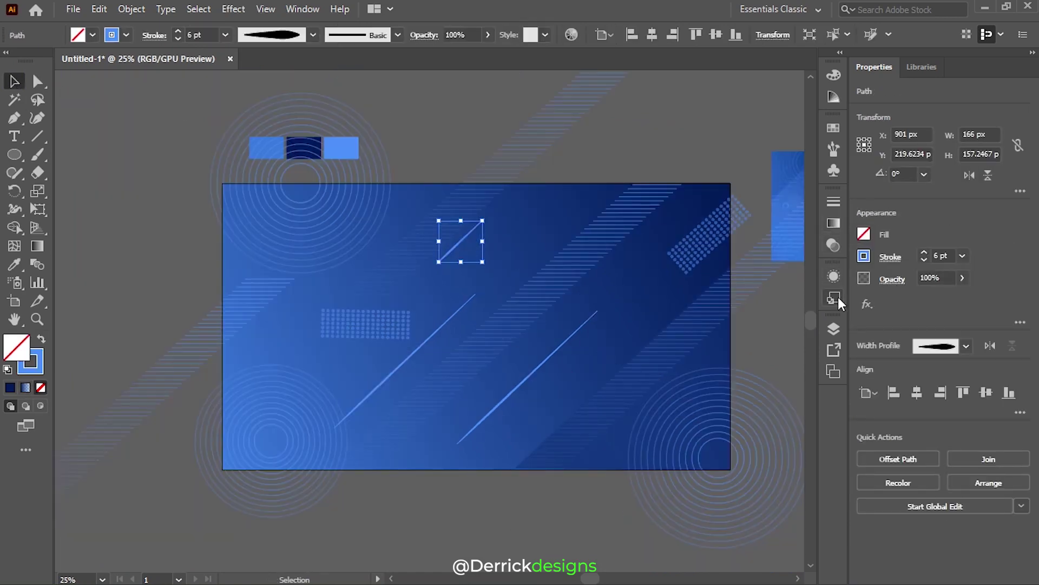
- Fade the short accent line to 21% opacity and reposition the two long diagonal lines
click(833, 245)
drag(748, 238, 747, 238)
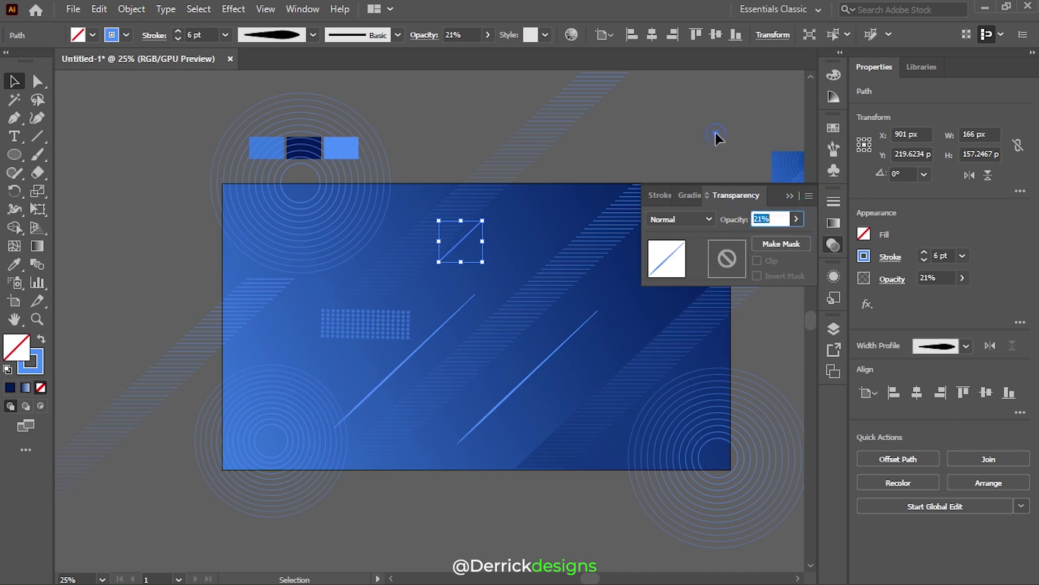
drag(445, 323, 463, 330)
drag(545, 362, 511, 352)
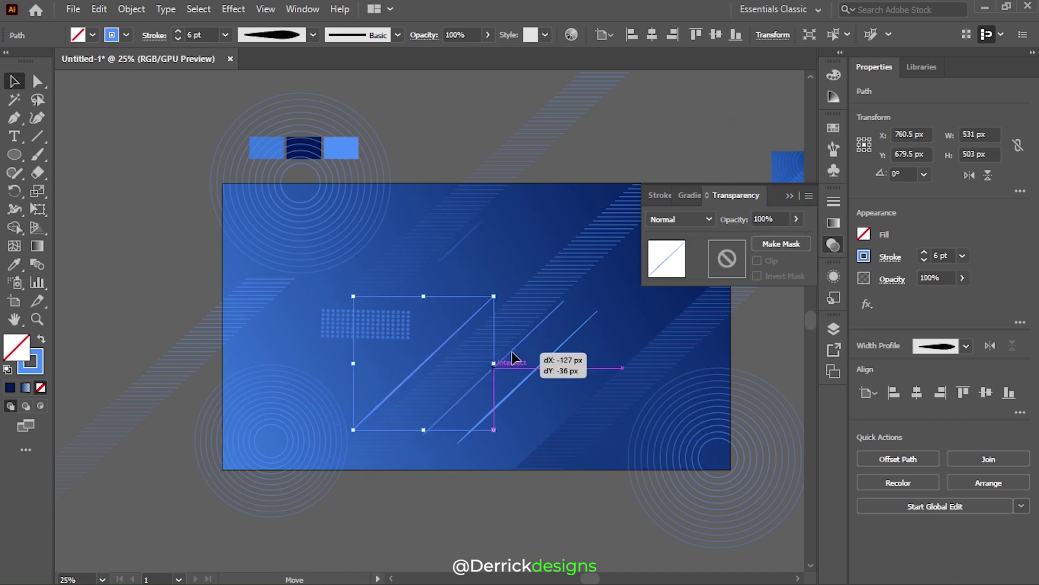
drag(459, 329, 463, 331)
click(595, 353)
drag(529, 336, 555, 312)
click(612, 259)
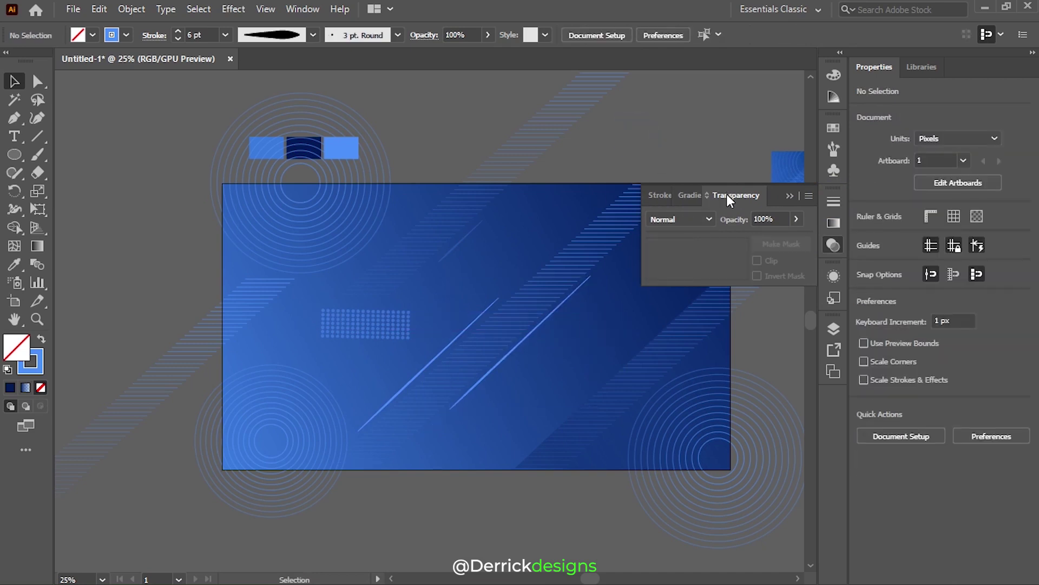
- Place a faint copy of the short line near the bottom-right edge
drag(460, 240, 518, 443)
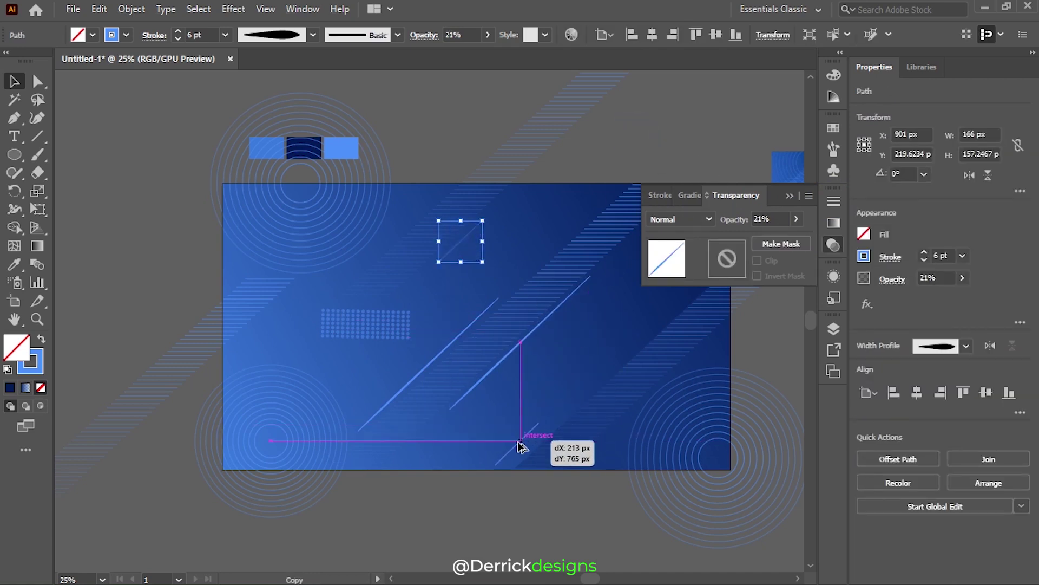
drag(518, 447, 715, 340)
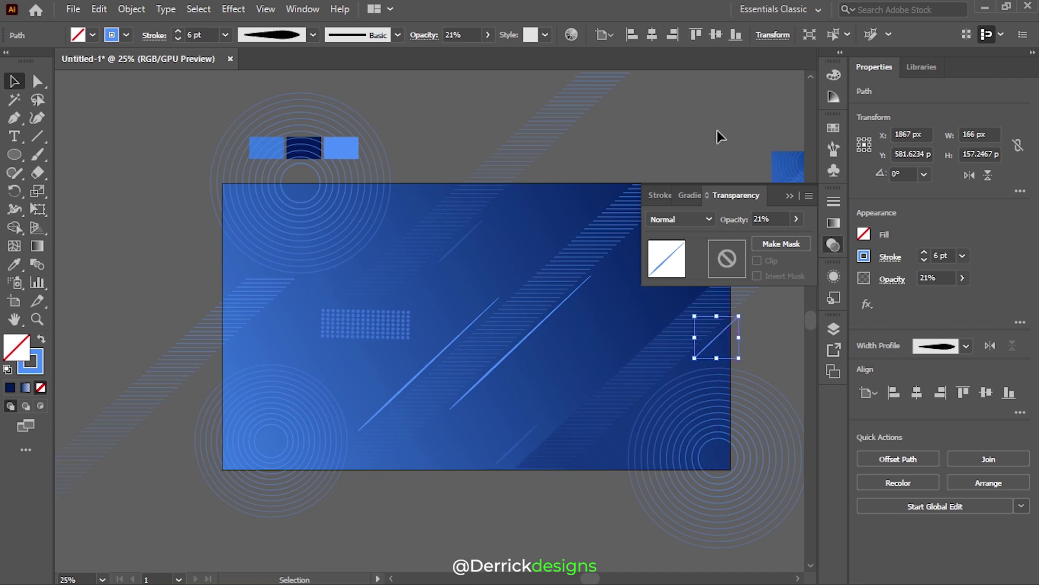
click(719, 133)
click(790, 195)
click(721, 125)
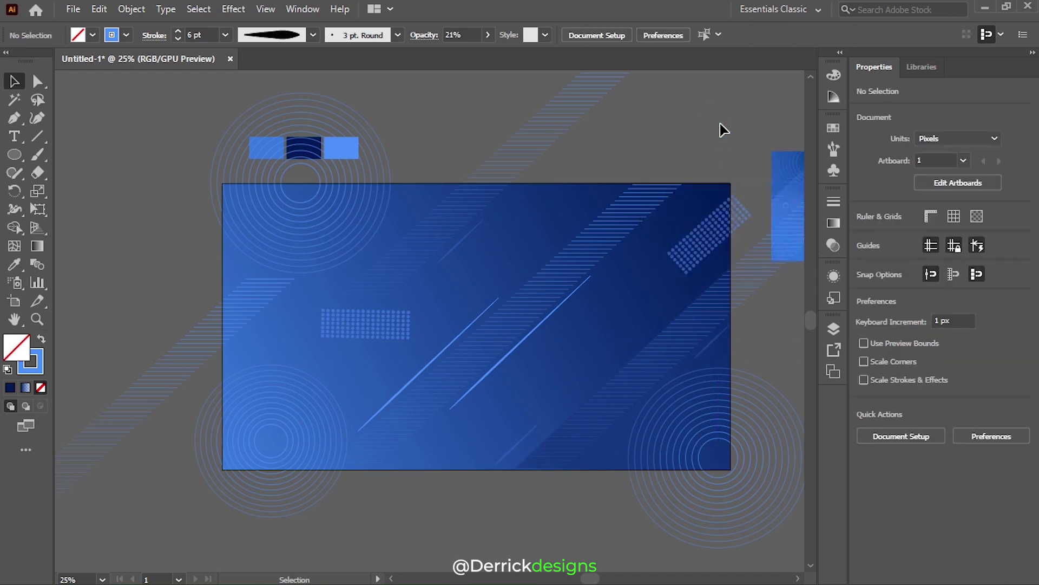
- Draw a 1920×1080 rectangle at the artboard's top-left corner
click(14, 154)
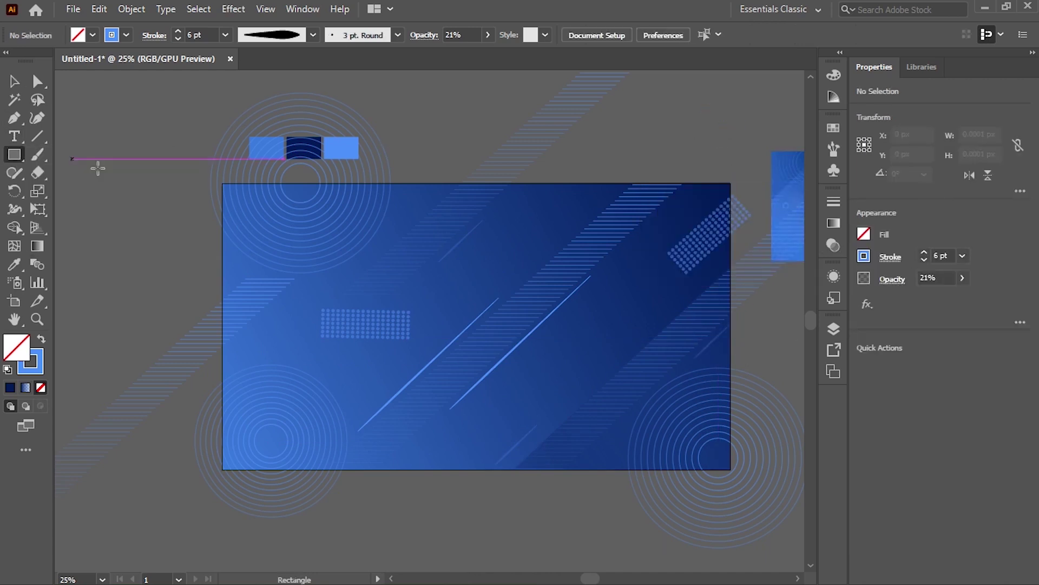
click(223, 182)
click(503, 325)
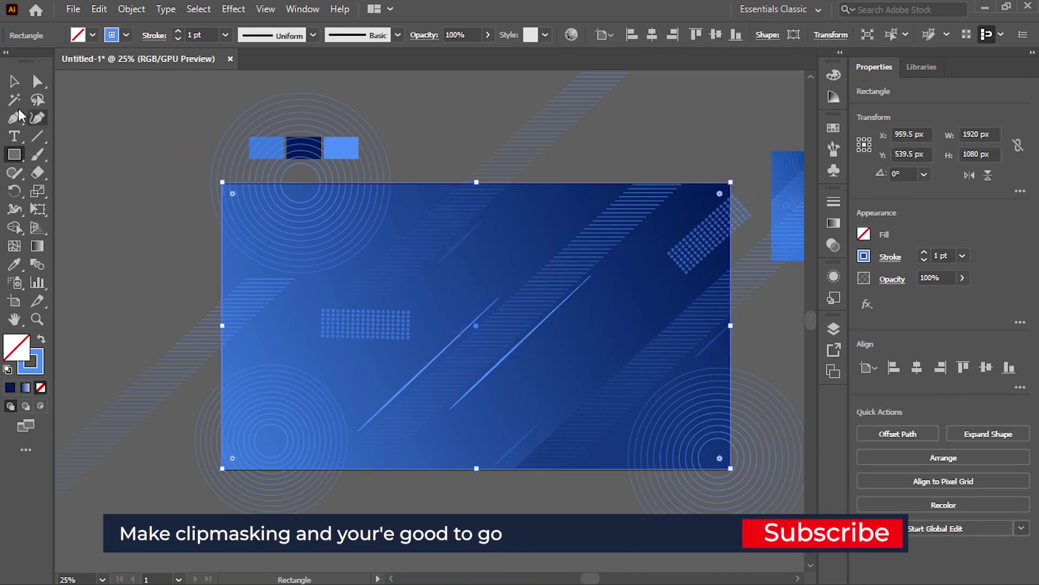
key(v)
scroll(436, 310, up, 5)
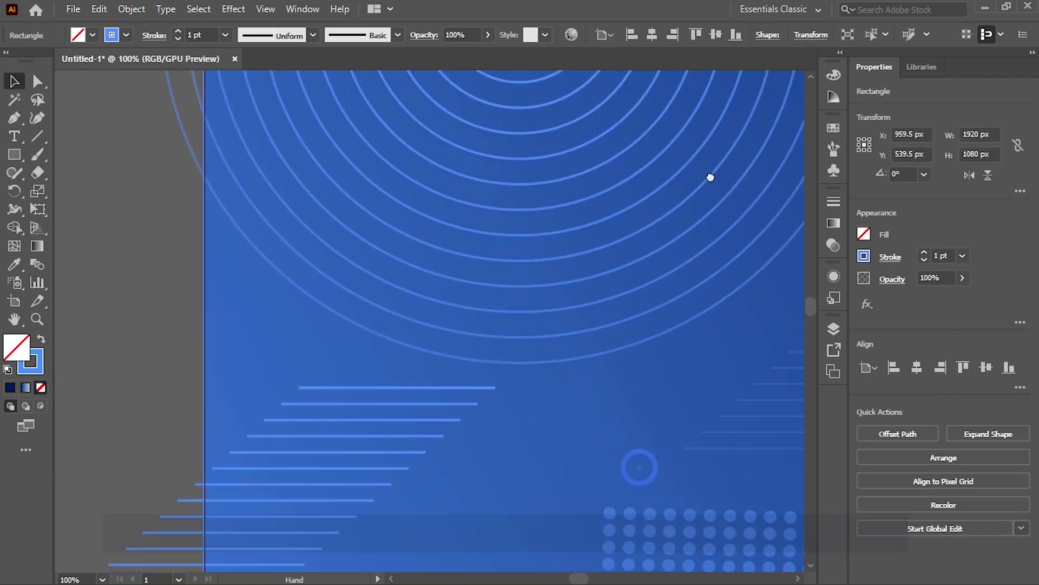
scroll(557, 183, down, 2)
scroll(314, 255, down, 2)
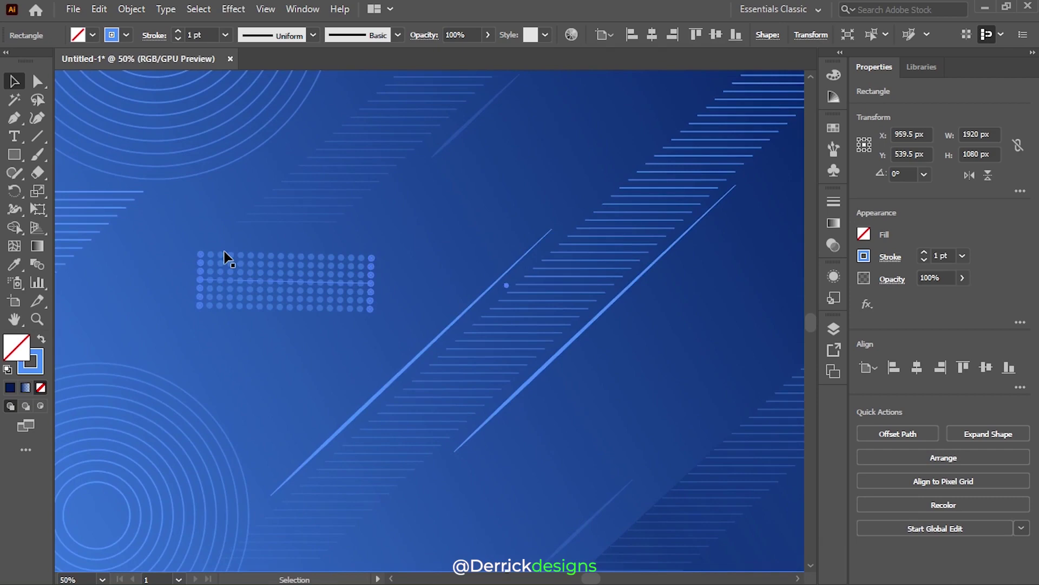
scroll(227, 258, down, 1)
scroll(226, 258, down, 1)
scroll(226, 258, up, 2)
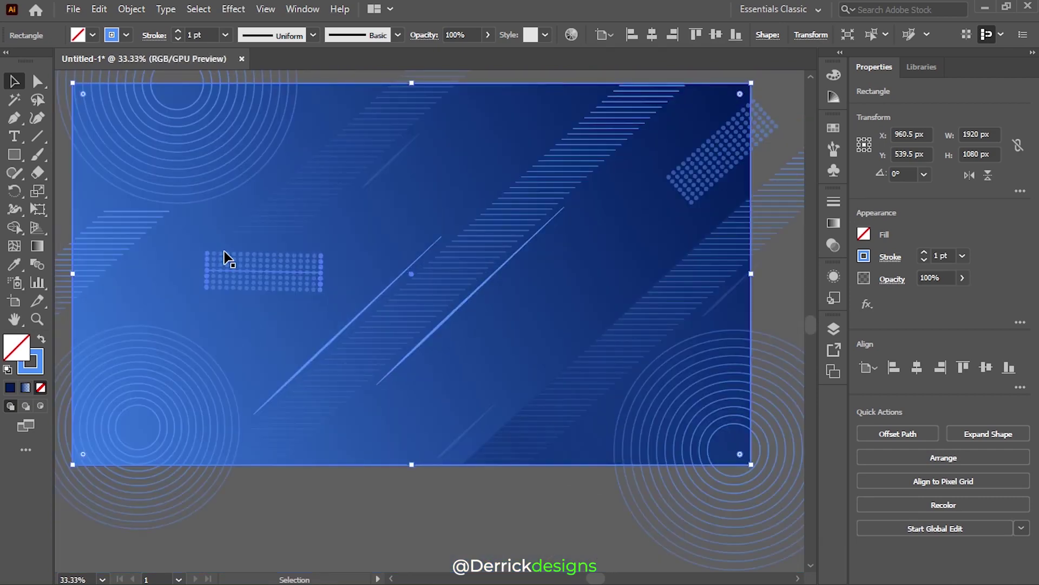
scroll(234, 250, down, 1)
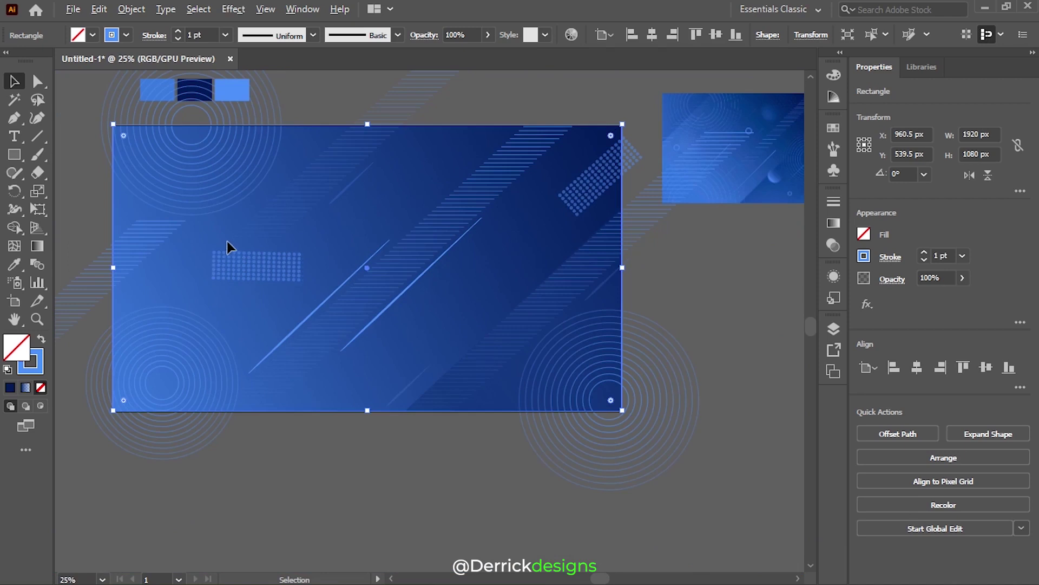
- Select all the artwork and make a clipping mask with the rectangle
drag(73, 89, 515, 378)
drag(662, 462, 634, 426)
right_click(634, 425)
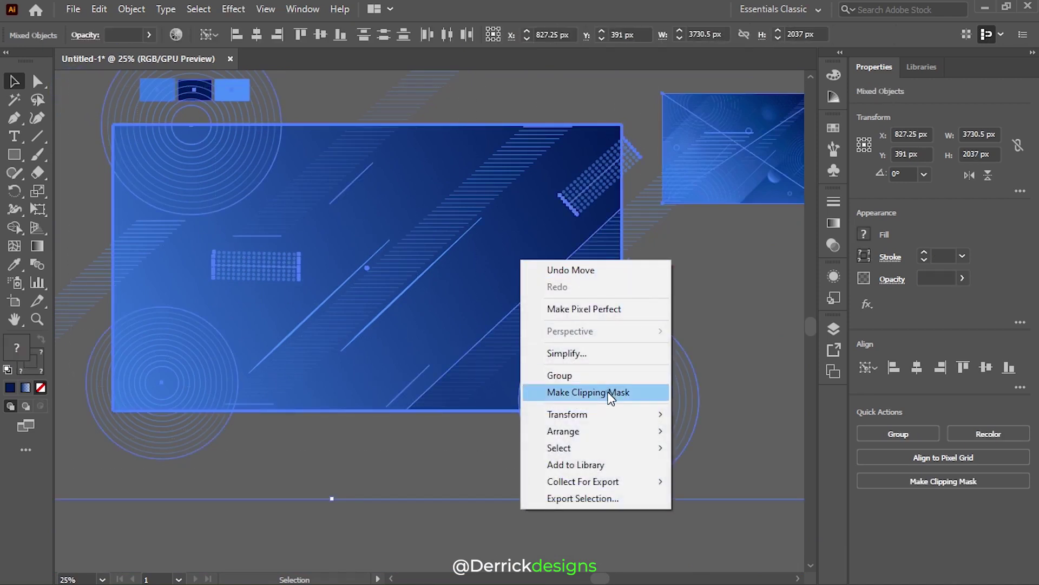
click(608, 393)
click(742, 302)
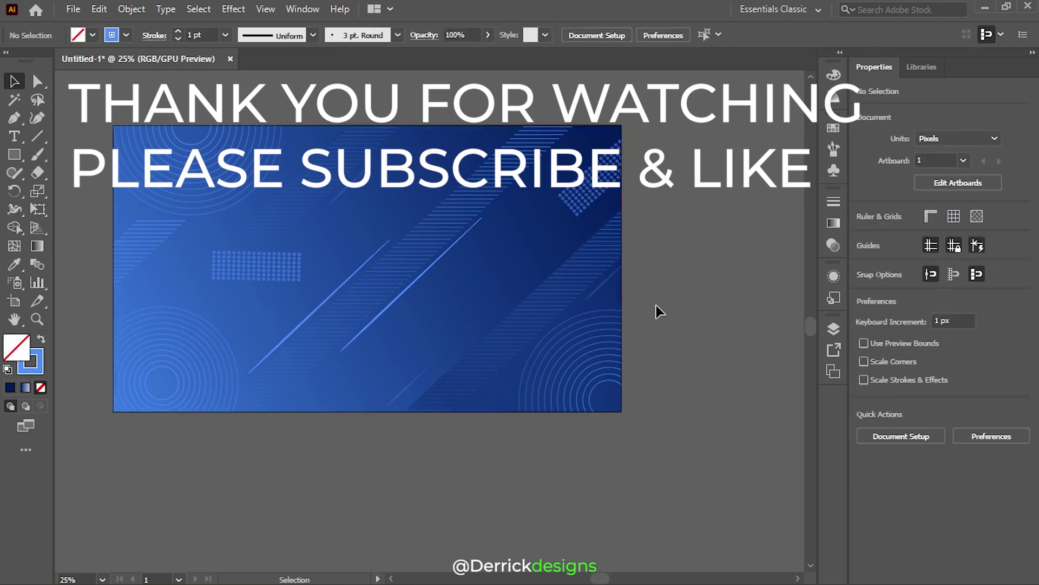
scroll(658, 305, up, 2)
drag(379, 236, 827, 439)
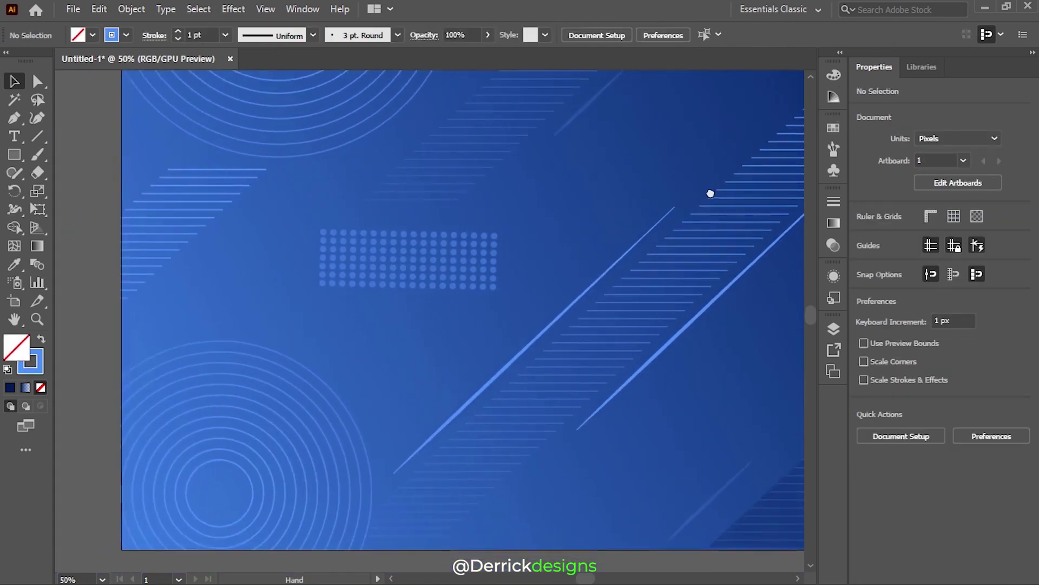